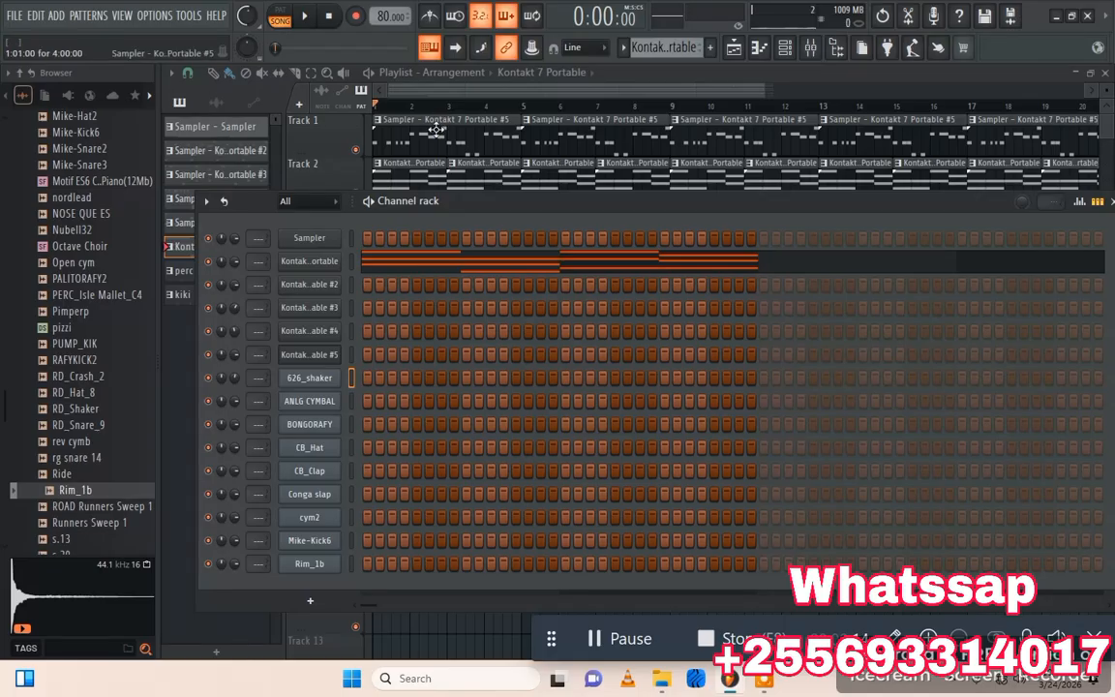
Collapse the expanded sample folders, including GENERATION - AFRO KOMPA LOOP KIT, back to the browser's main folder list.
left_click_drag(461, 199, 450, 144)
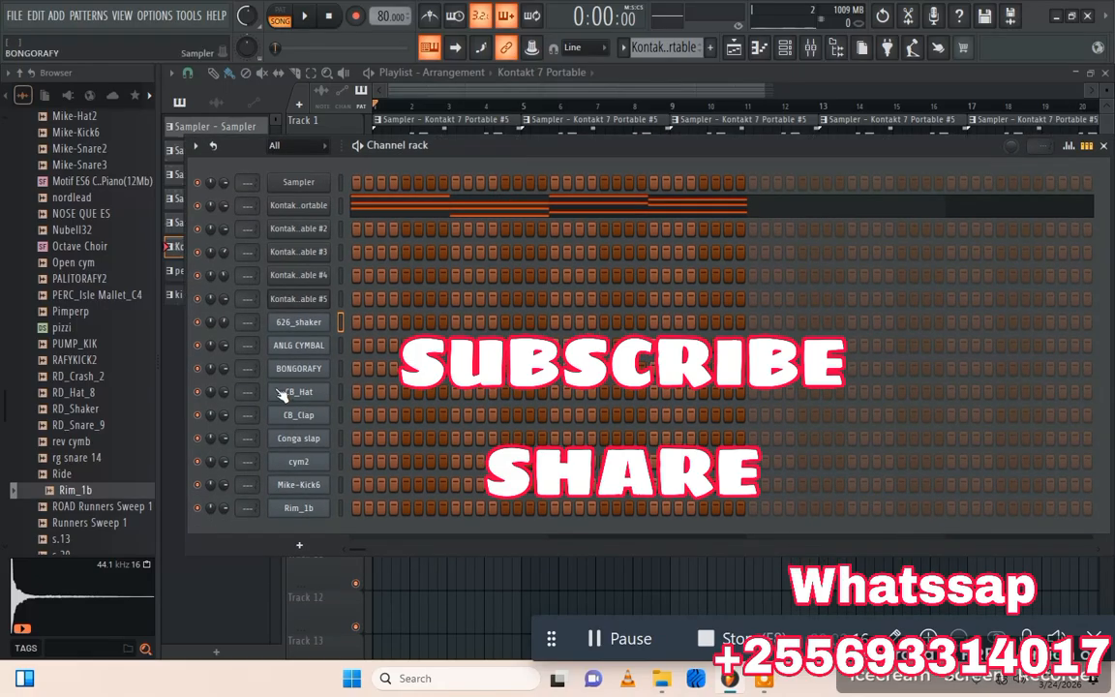
scroll(117, 300, "up", 20)
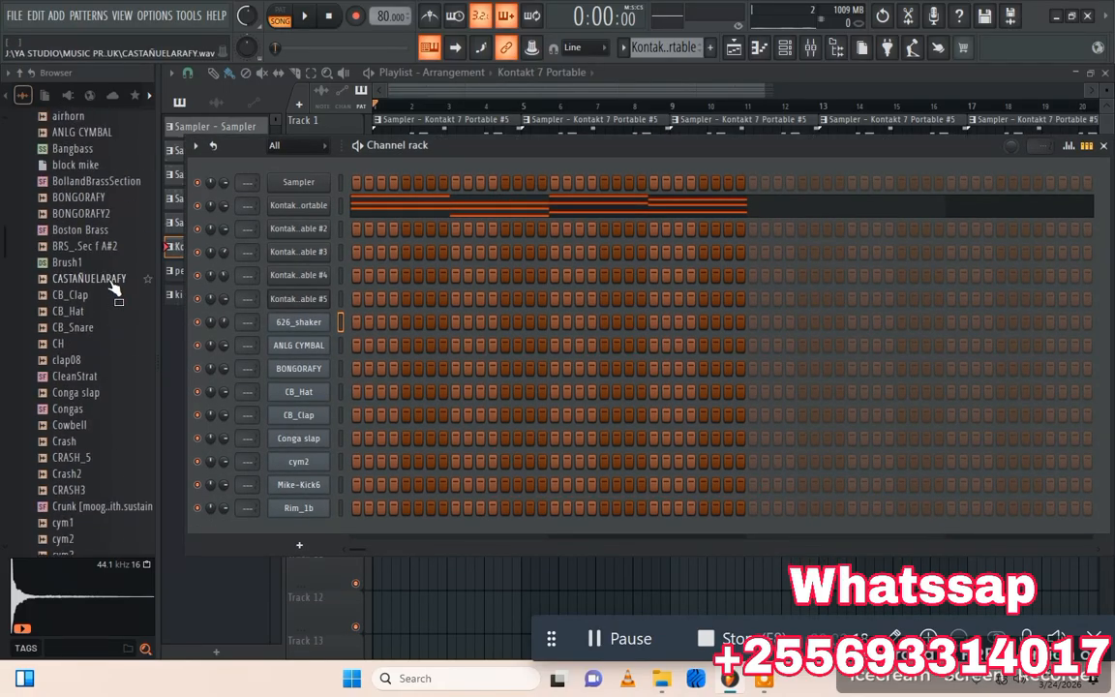
scroll(114, 291, "up", 10)
left_click(53, 309)
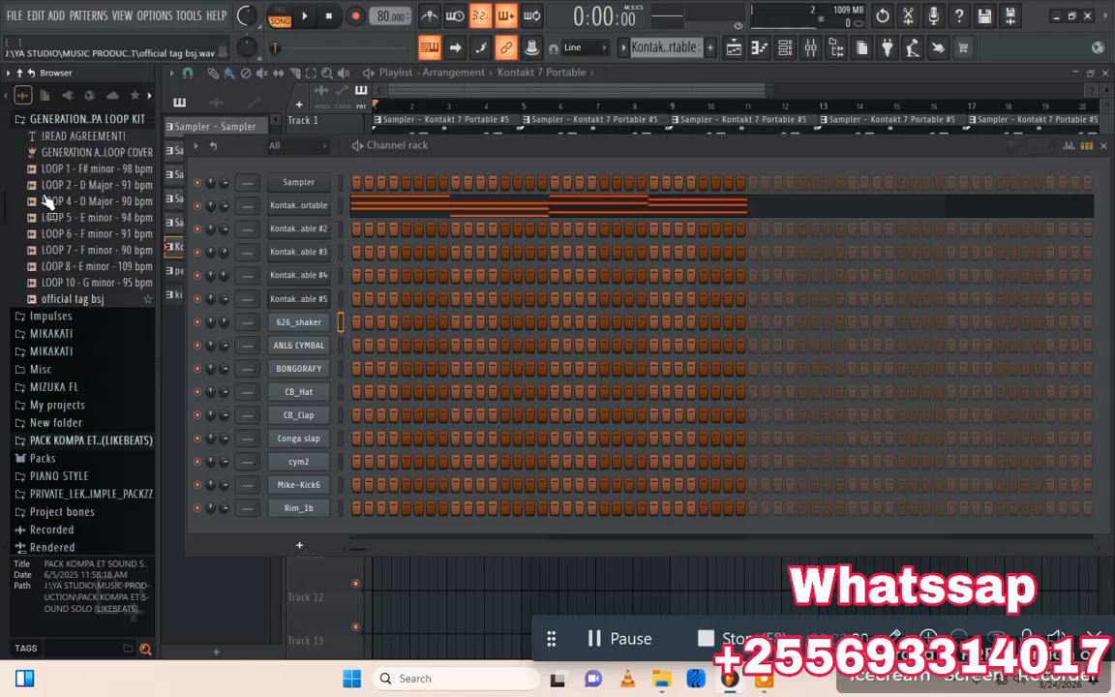
scroll(45, 252, "up", 5)
left_click(58, 382)
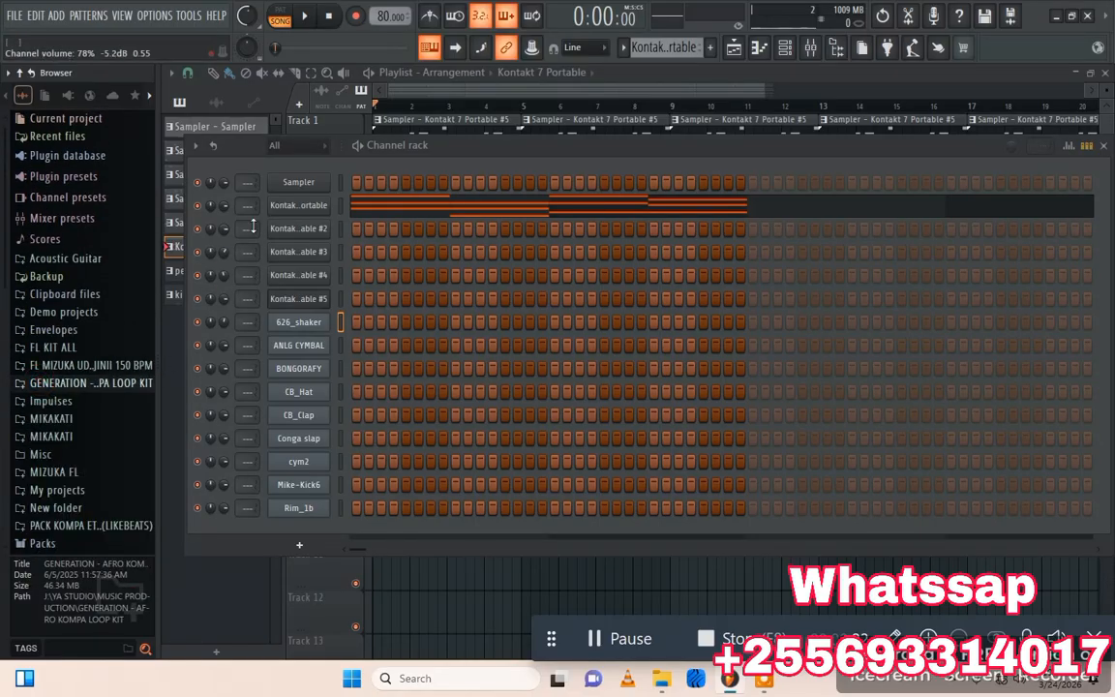
Open the instrument of the first Kontakt channel and switch playback from song to pattern mode.
left_click(300, 206)
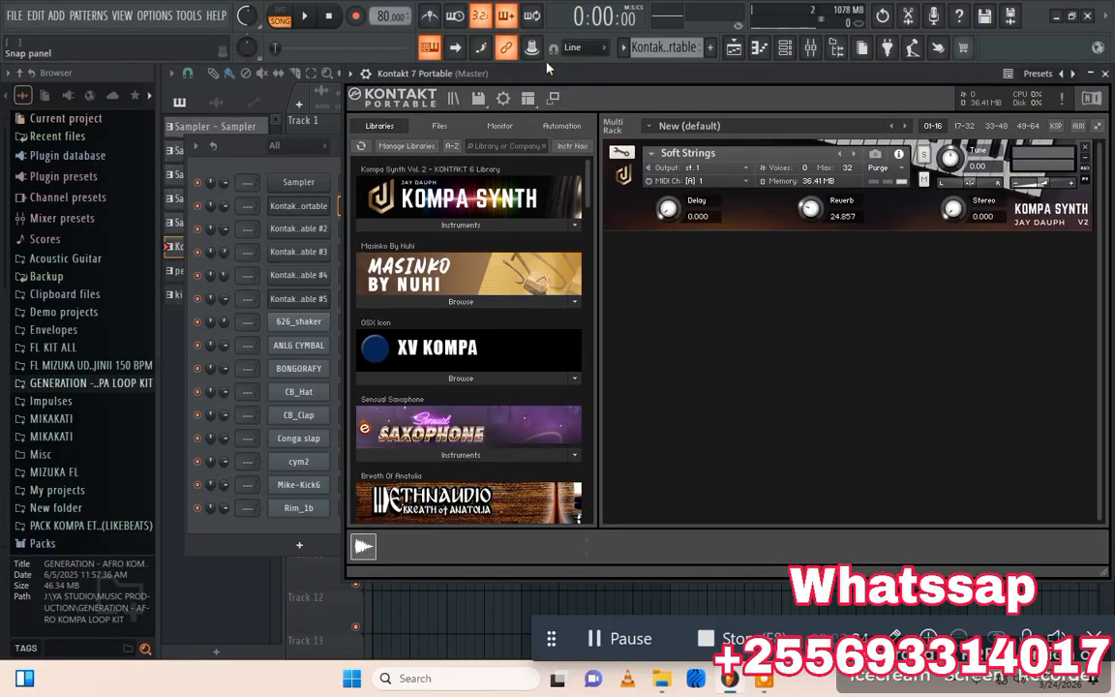
left_click_drag(496, 64, 409, 95)
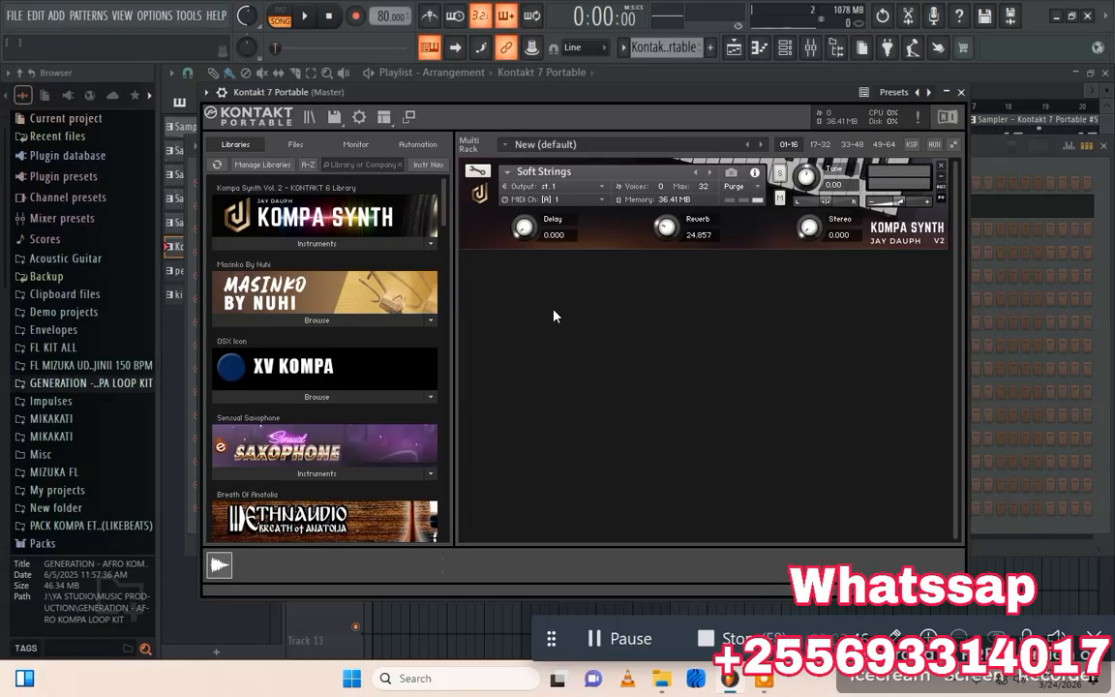
key("l")
Browse the Kompa Synth library's instruments down to the contents of the 7. Strings folder.
left_click(306, 245)
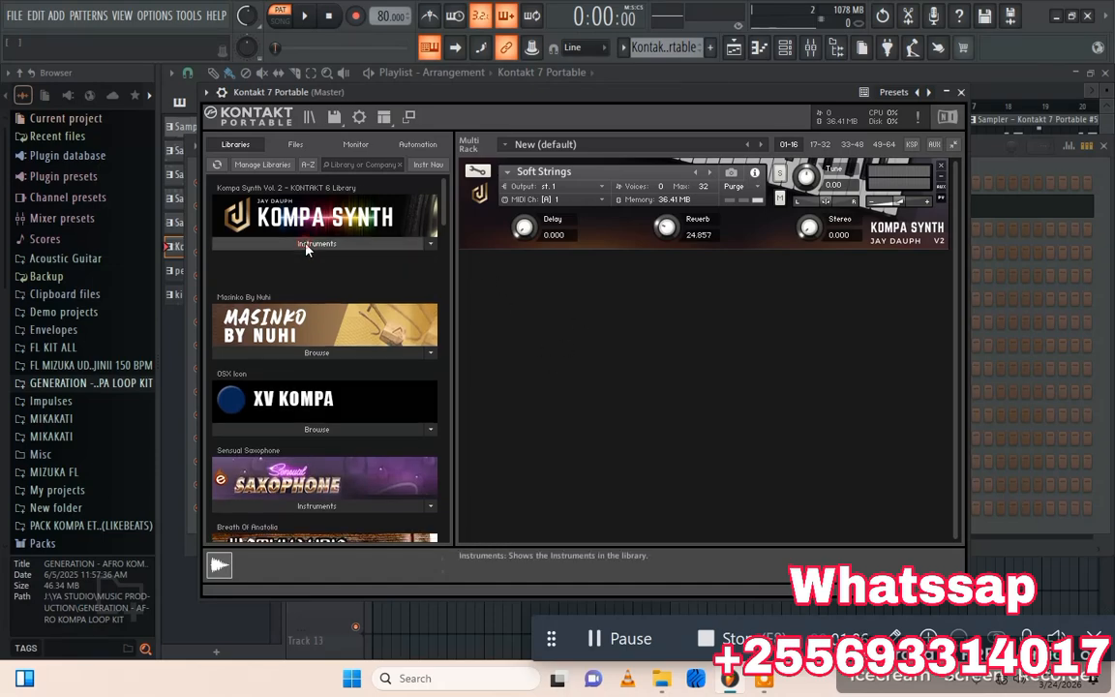
left_click(260, 246)
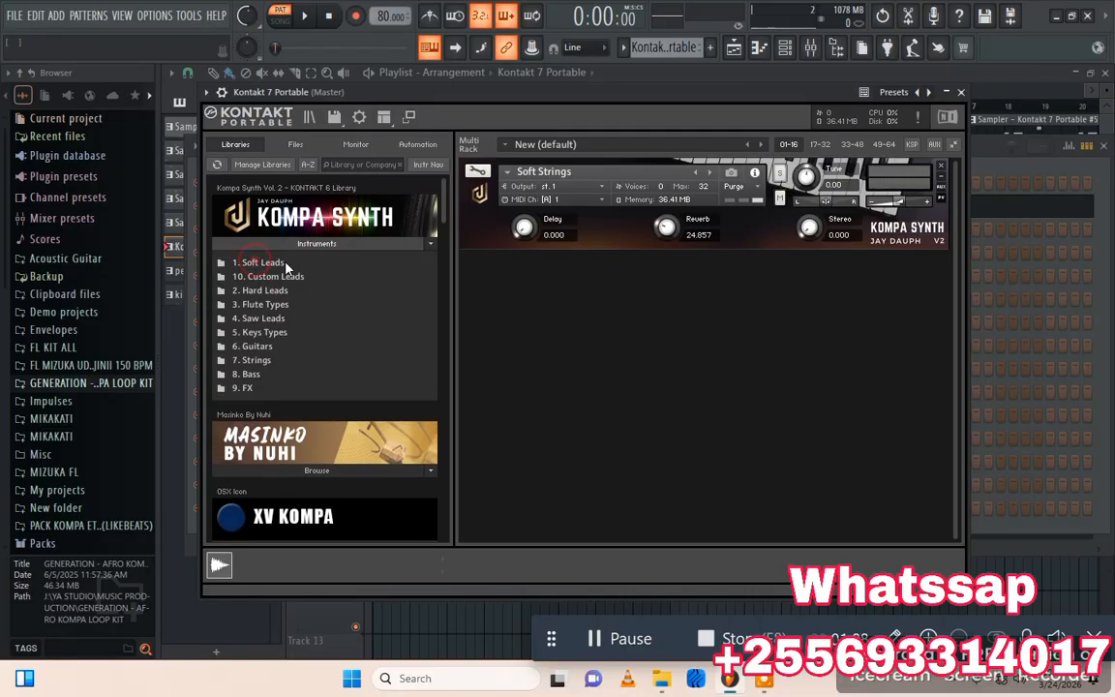
left_click(266, 264)
left_click(263, 265)
left_click(258, 362)
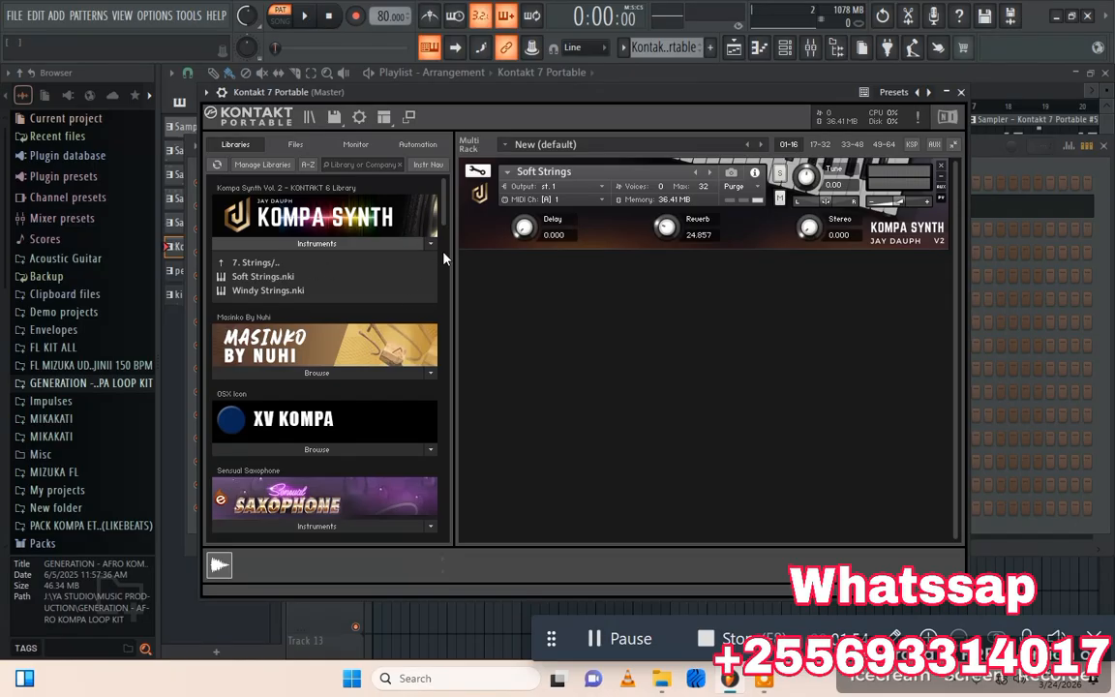
Play the Soft Strings pattern while examining its chord notes in an enlarged piano roll view, and stop playback.
left_click(310, 15)
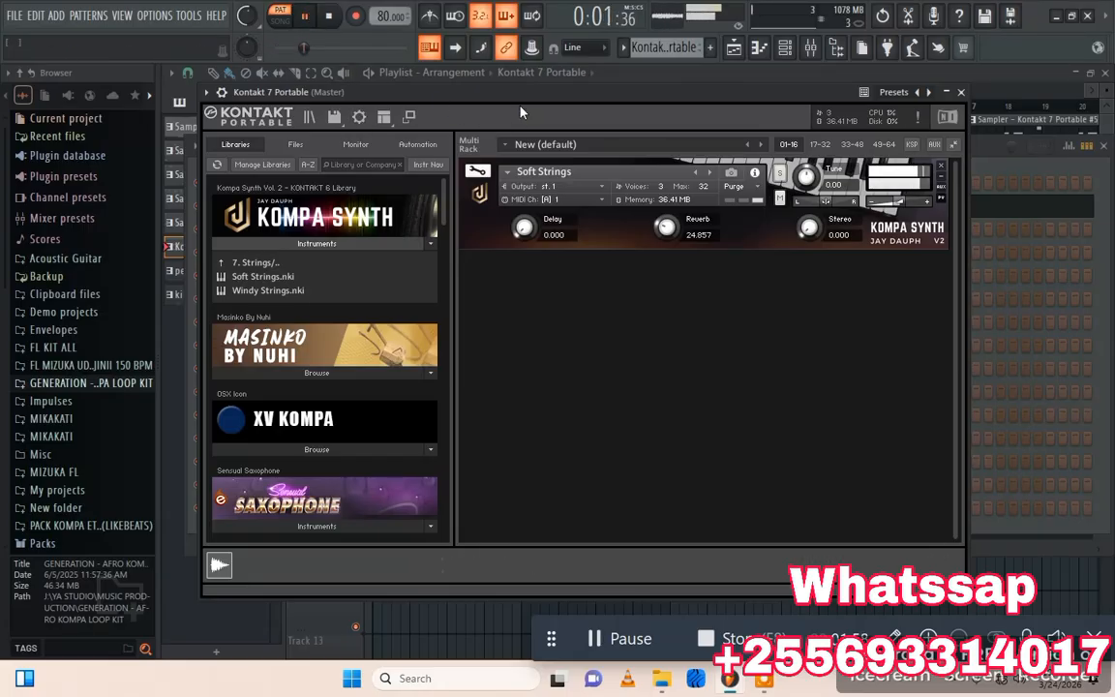
left_click_drag(471, 85, 460, 218)
left_click(496, 202)
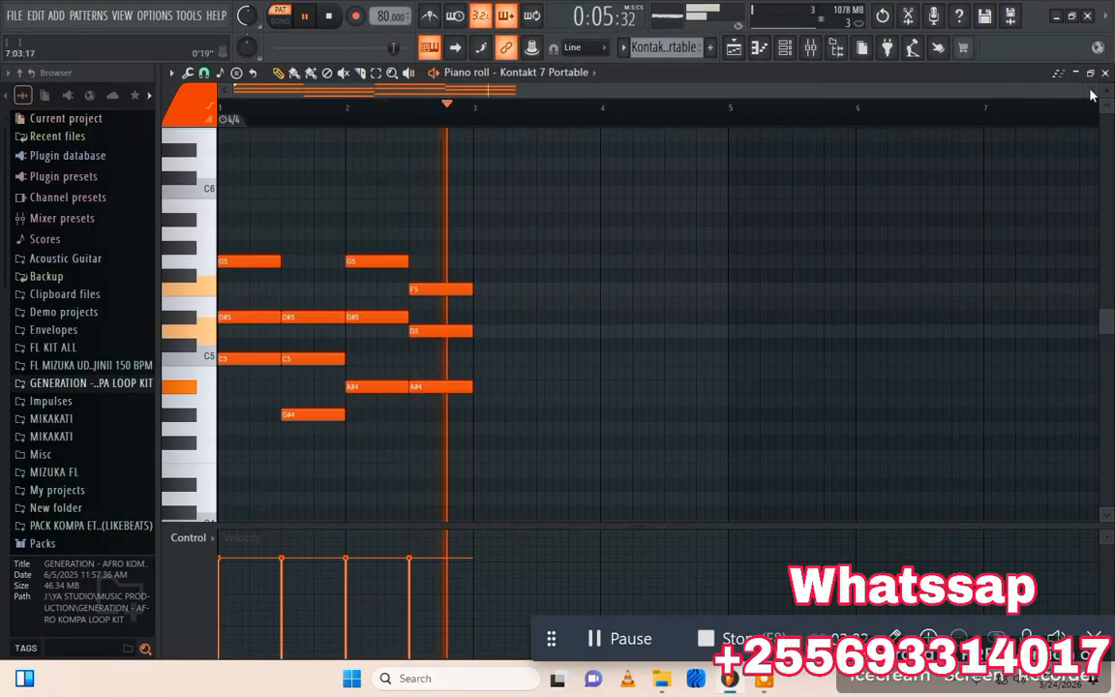
scroll(1007, 98, "up", 1)
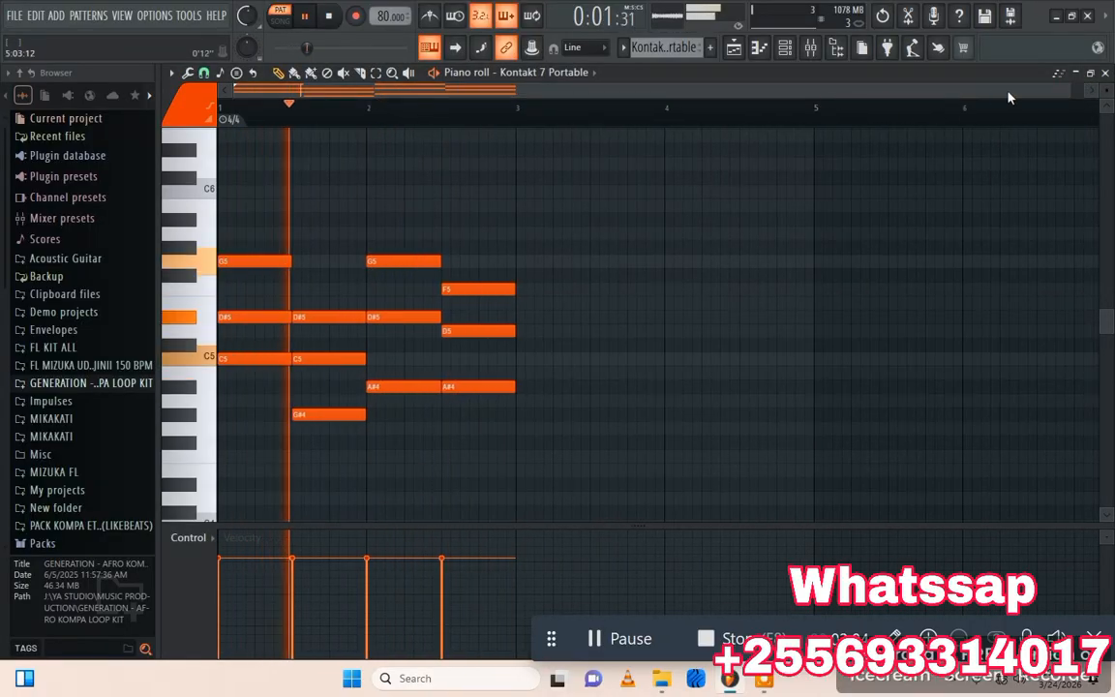
left_click_drag(955, 85, 750, 87)
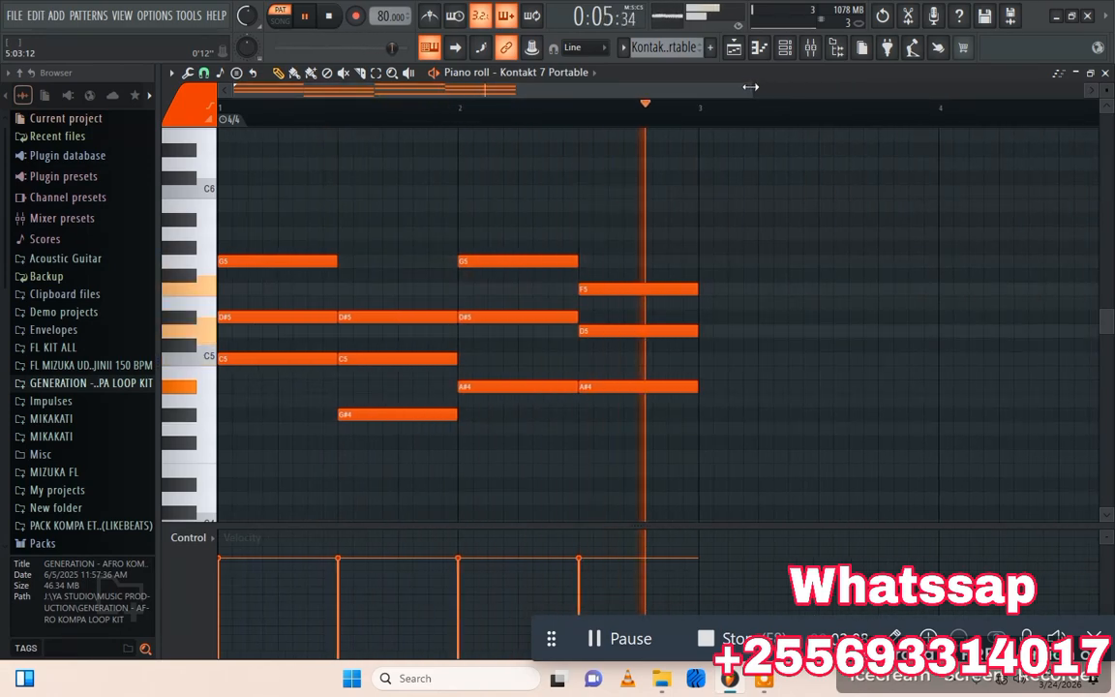
key("space")
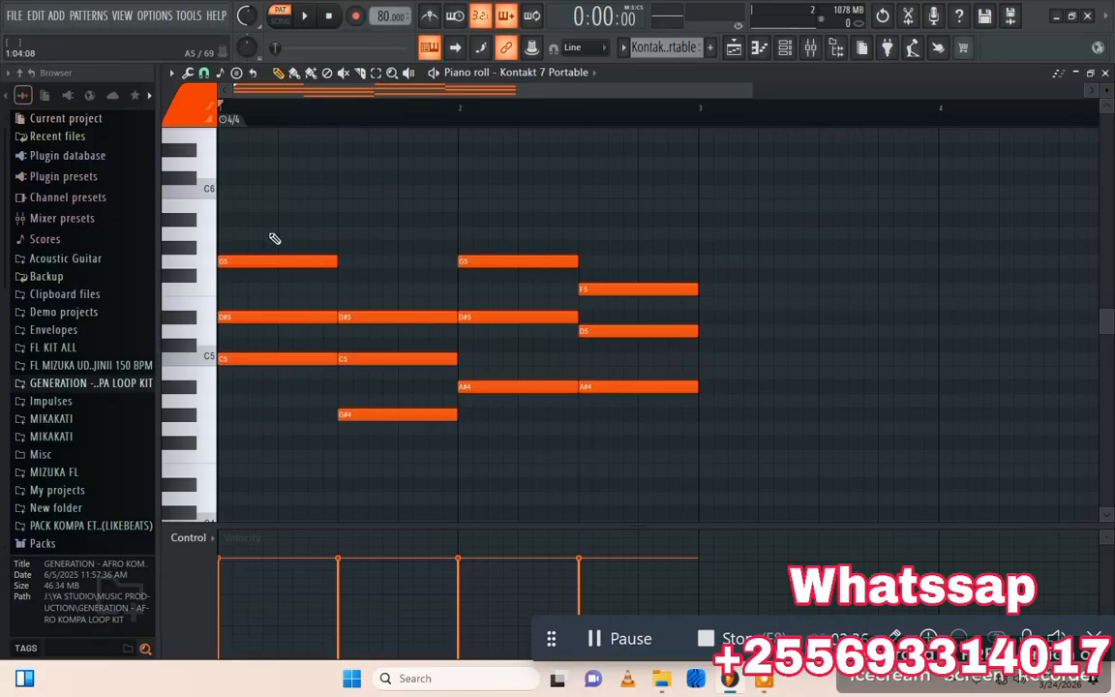
Add a G4 bass note under the first chord, matching the length of its G5 note, and audition it.
left_click(235, 262)
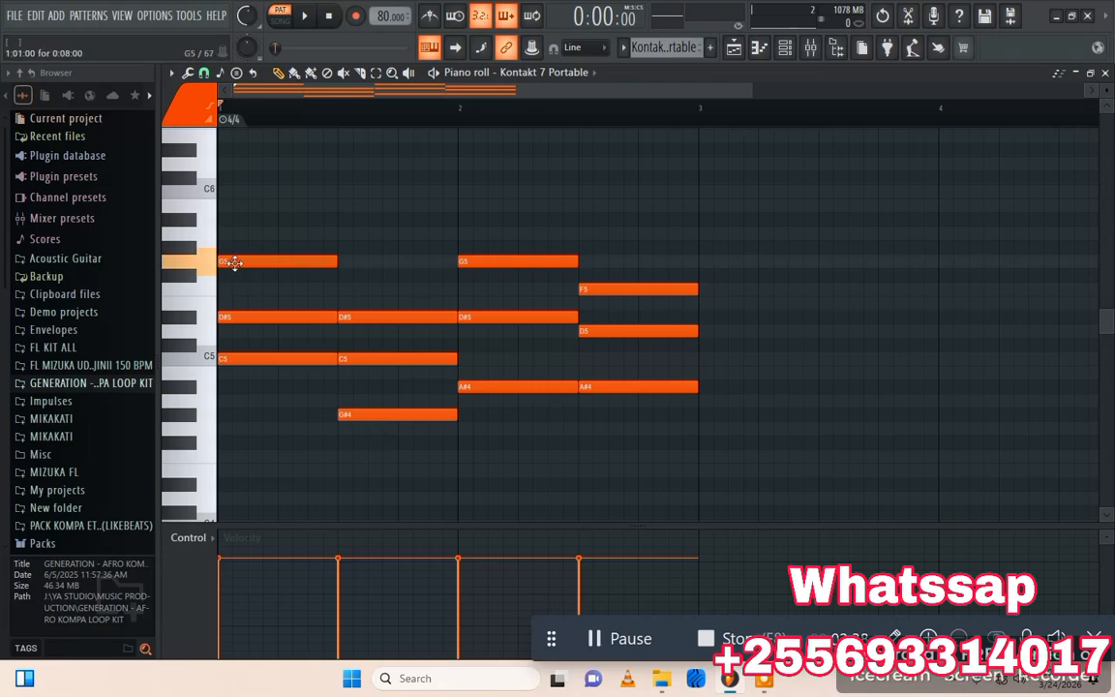
mouse_move(257, 415)
left_mouse_down()
mouse_move(248, 448)
mouse_move(242, 425)
left_mouse_up()
key("space")
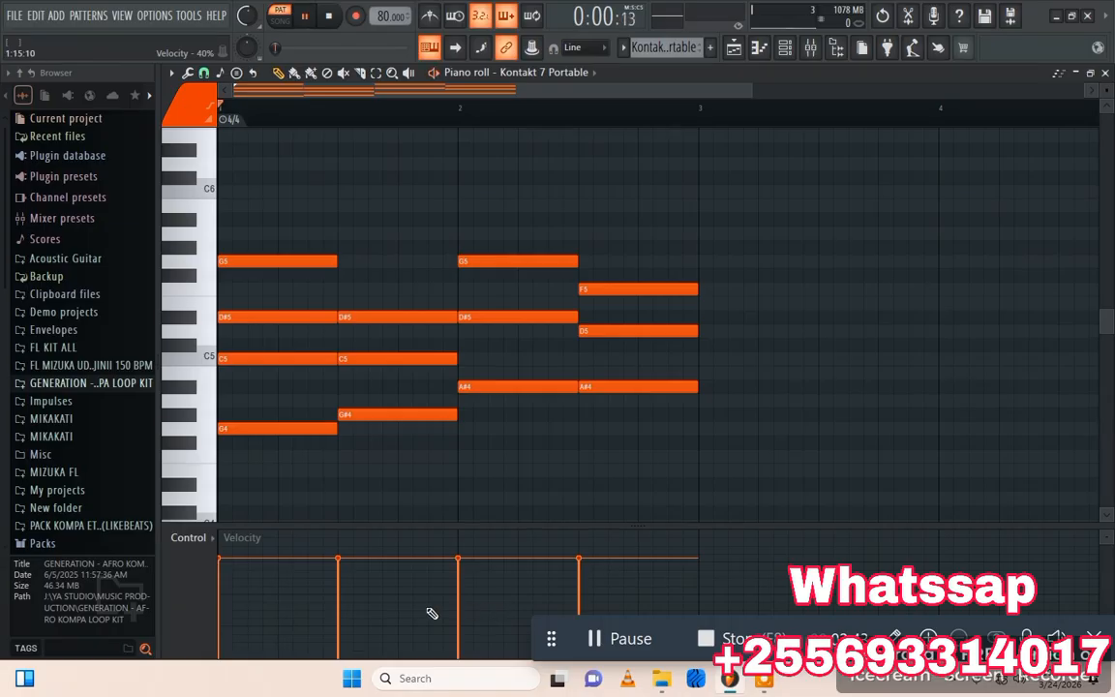
key("space")
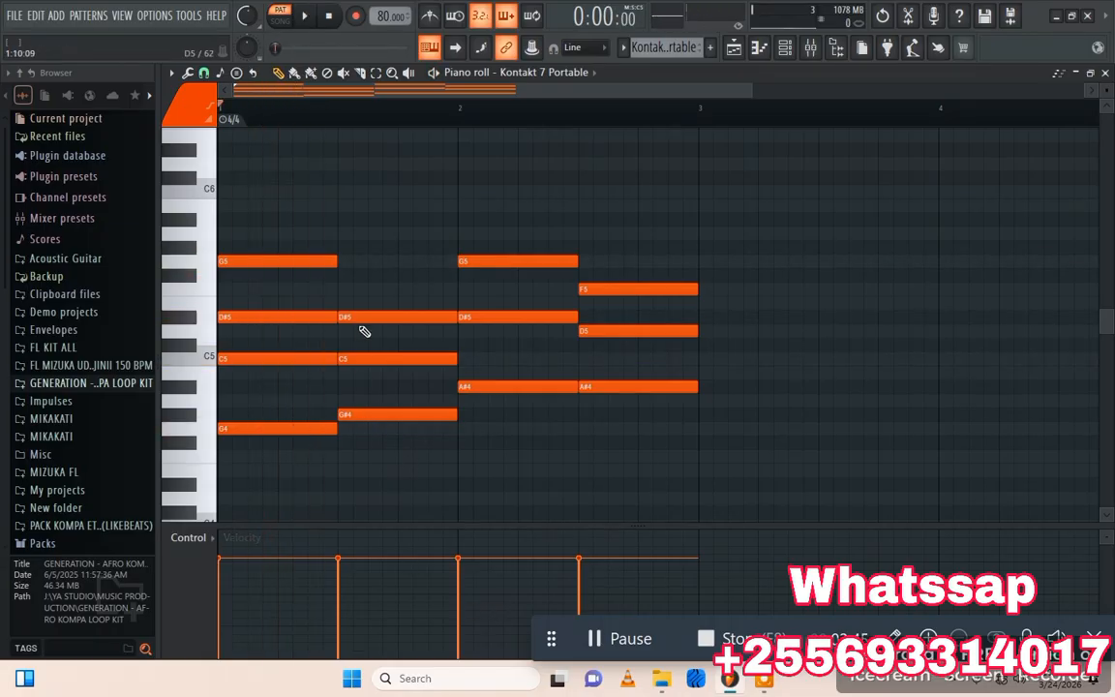
Add a D#4 note under the second chord and a G4 note under the third, and play the result.
scroll(356, 446, "down", 2)
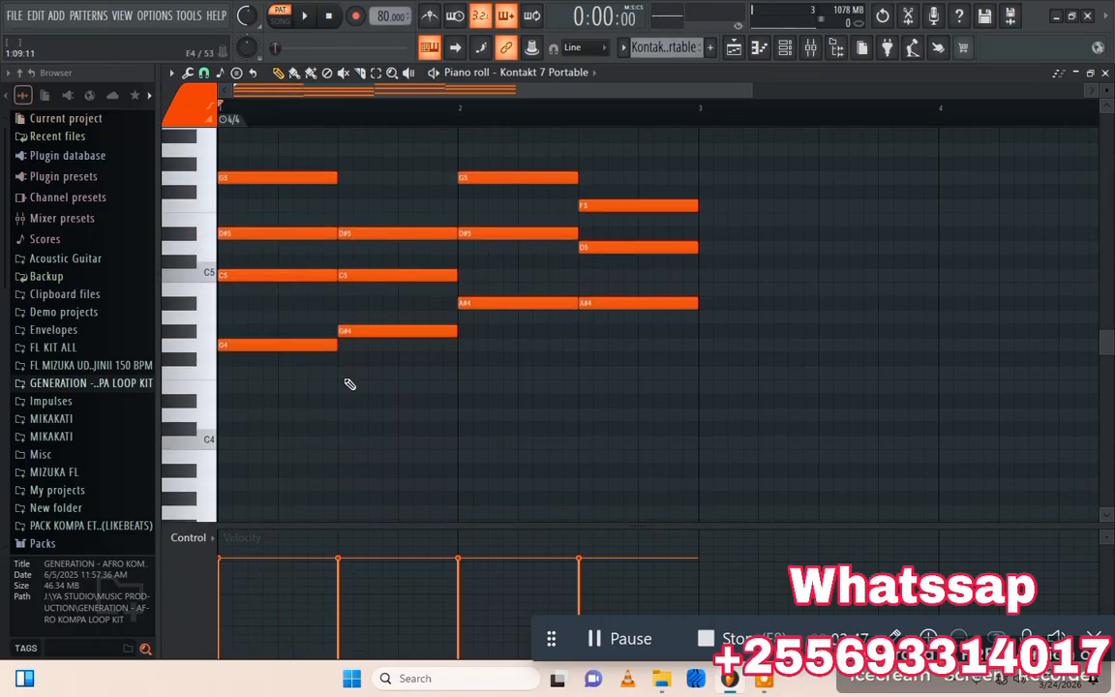
mouse_move(349, 382)
left_mouse_down()
mouse_move(345, 361)
mouse_move(353, 400)
left_mouse_up()
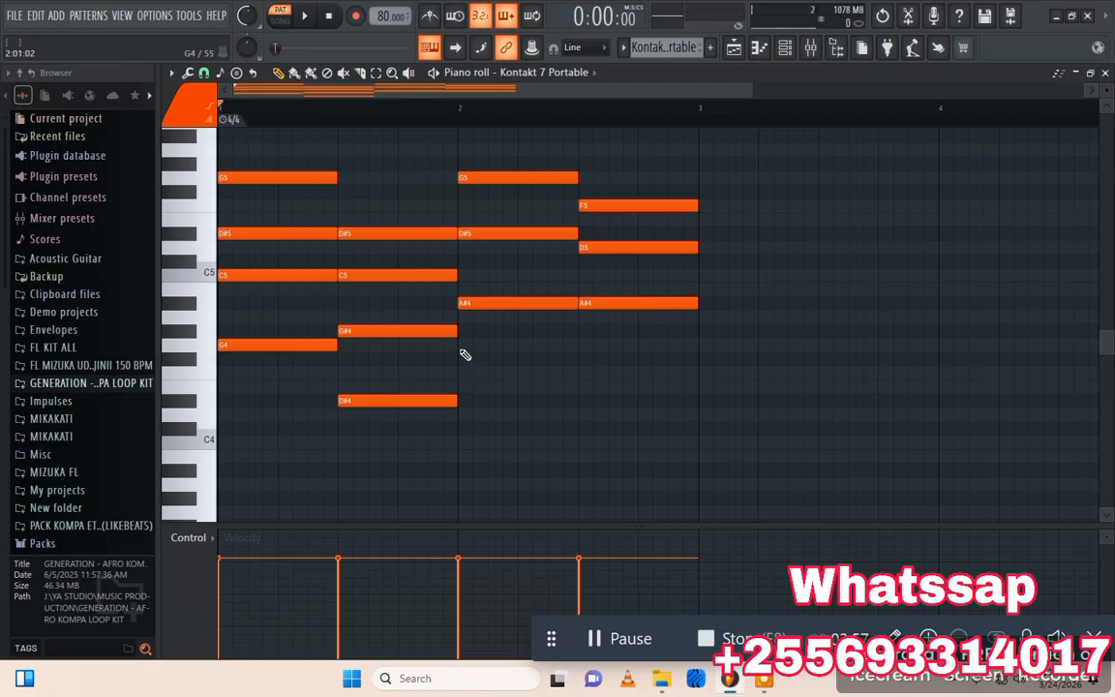
left_click(463, 347)
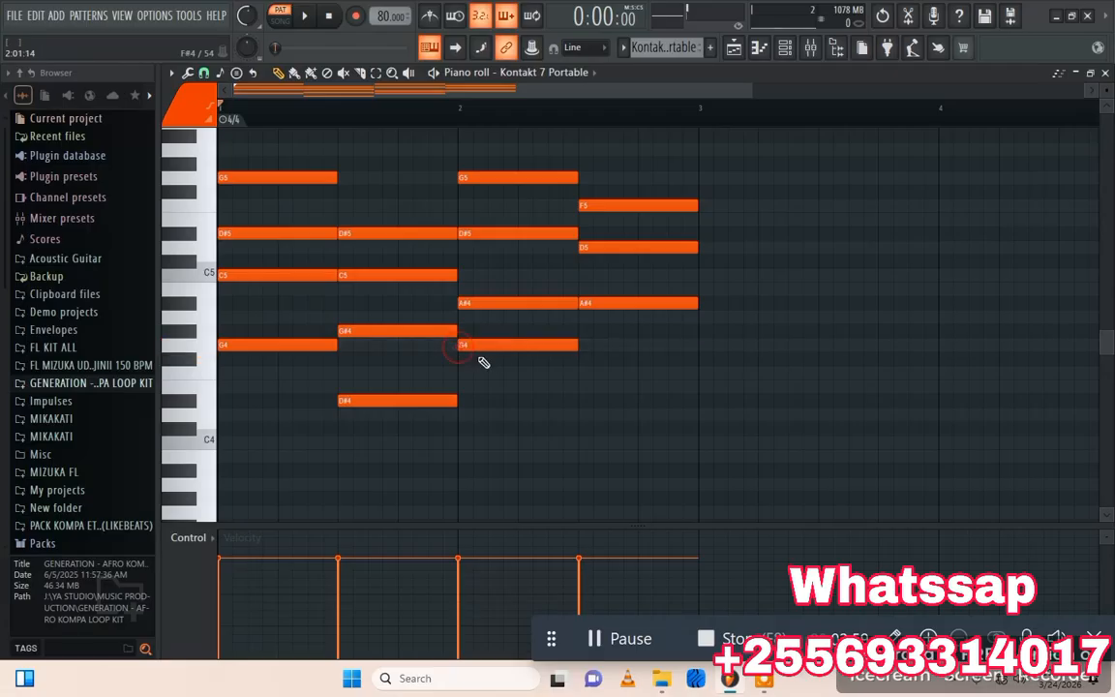
key("space")
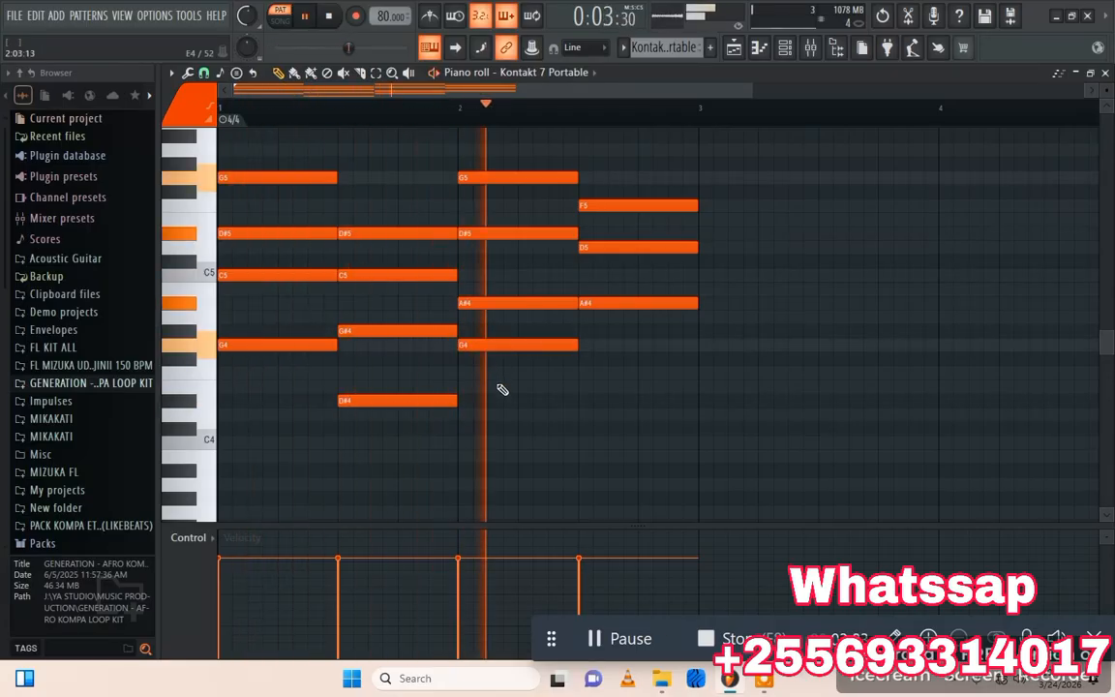
key("space")
Add an F4 note under the fourth chord, audition the progression, and close the piano roll.
left_click(582, 387)
mouse_move(598, 391)
left_mouse_down()
mouse_move(602, 363)
mouse_move(602, 377)
left_mouse_up()
key("space")
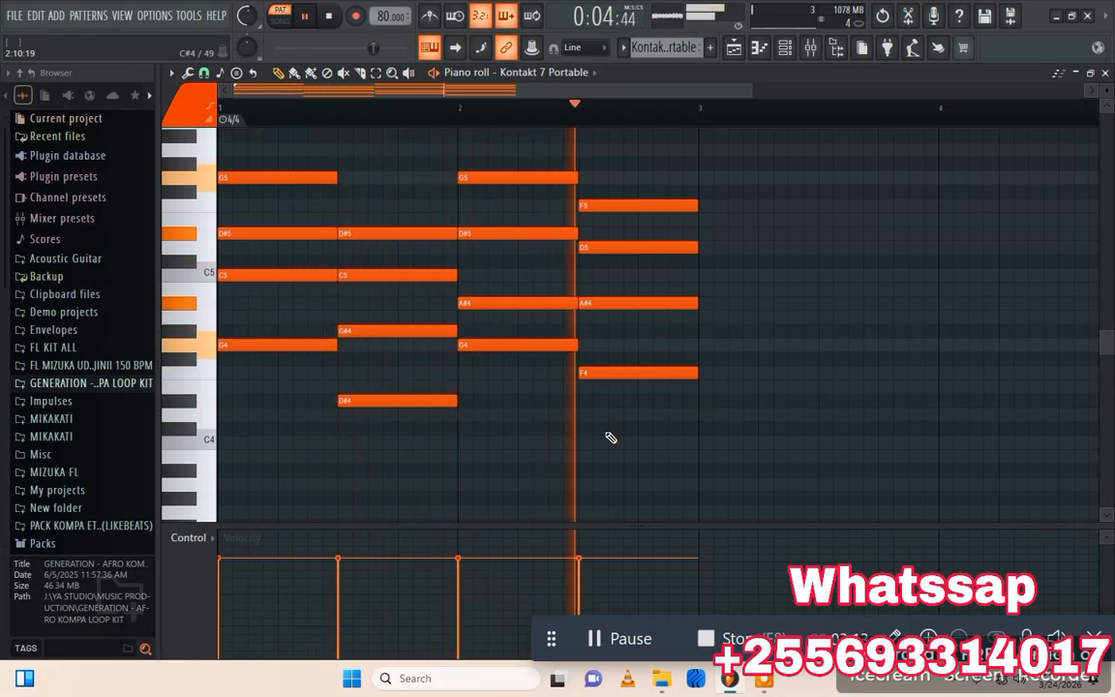
key("space")
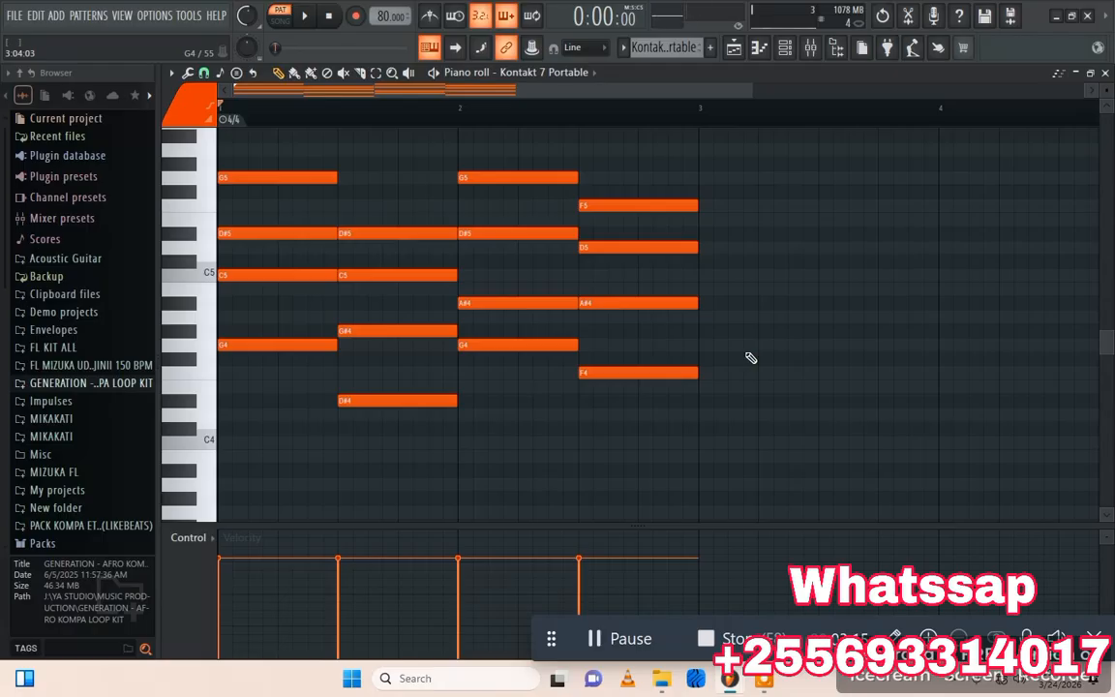
left_click(1107, 73)
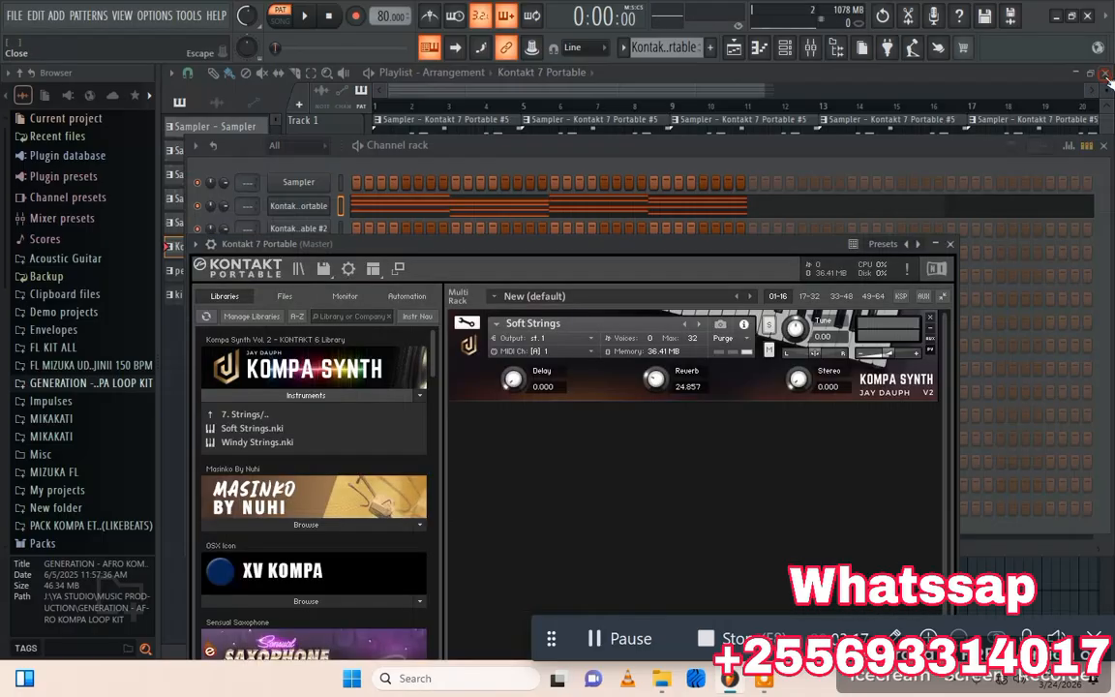
left_click(511, 248)
left_click(559, 145)
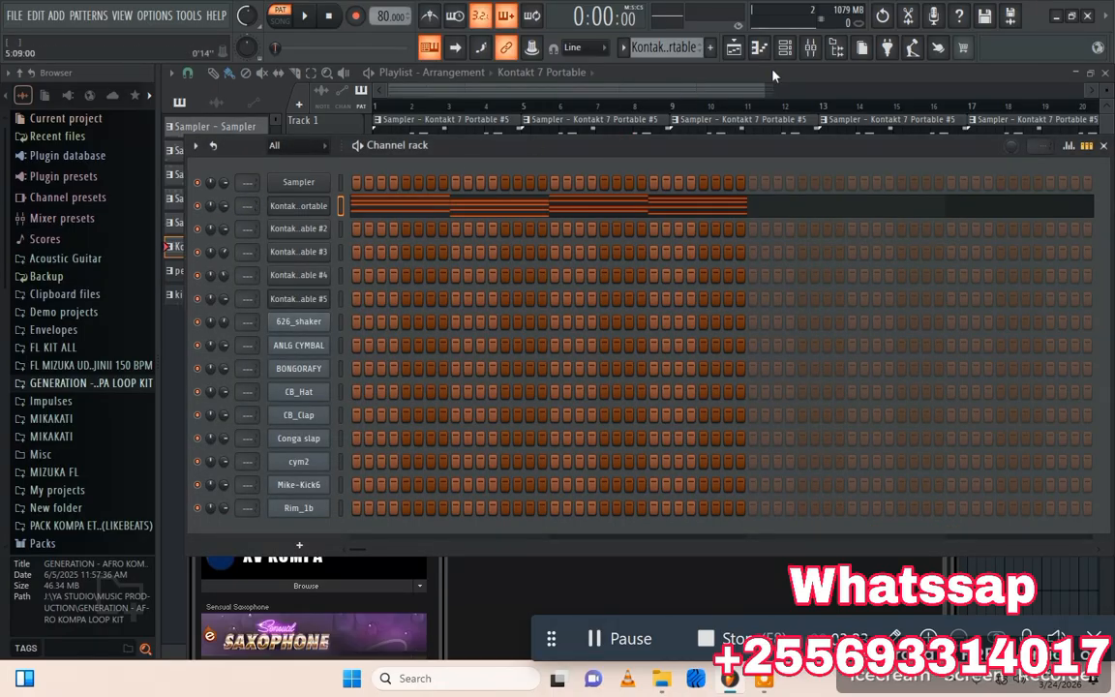
left_click(813, 53)
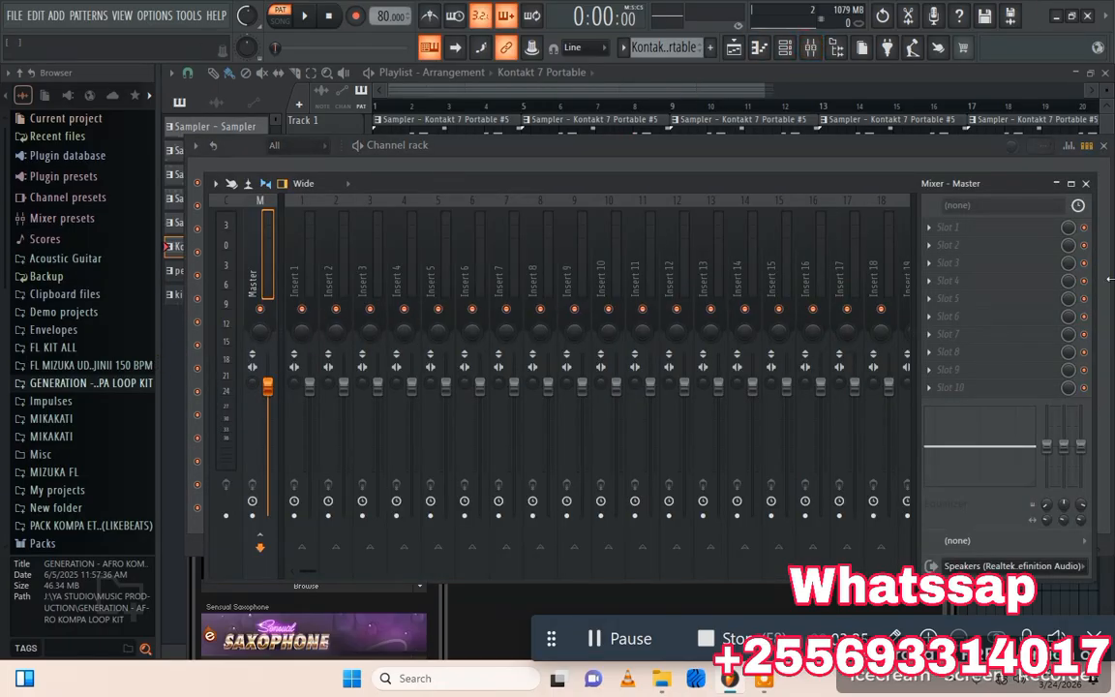
left_click(995, 131)
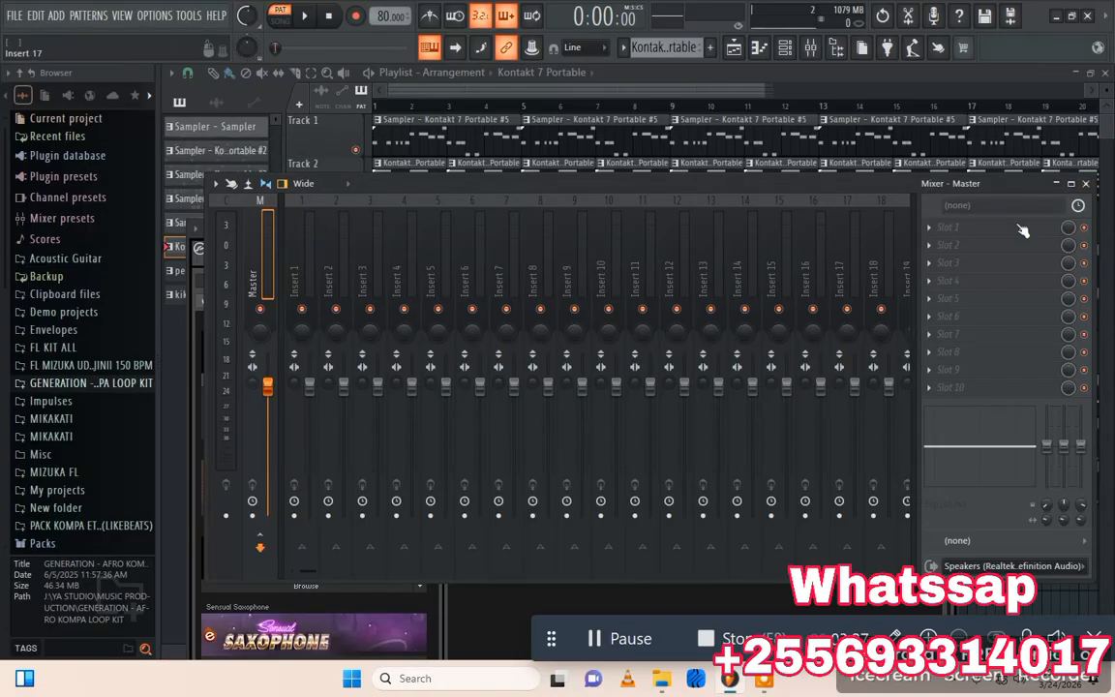
left_click(1086, 183)
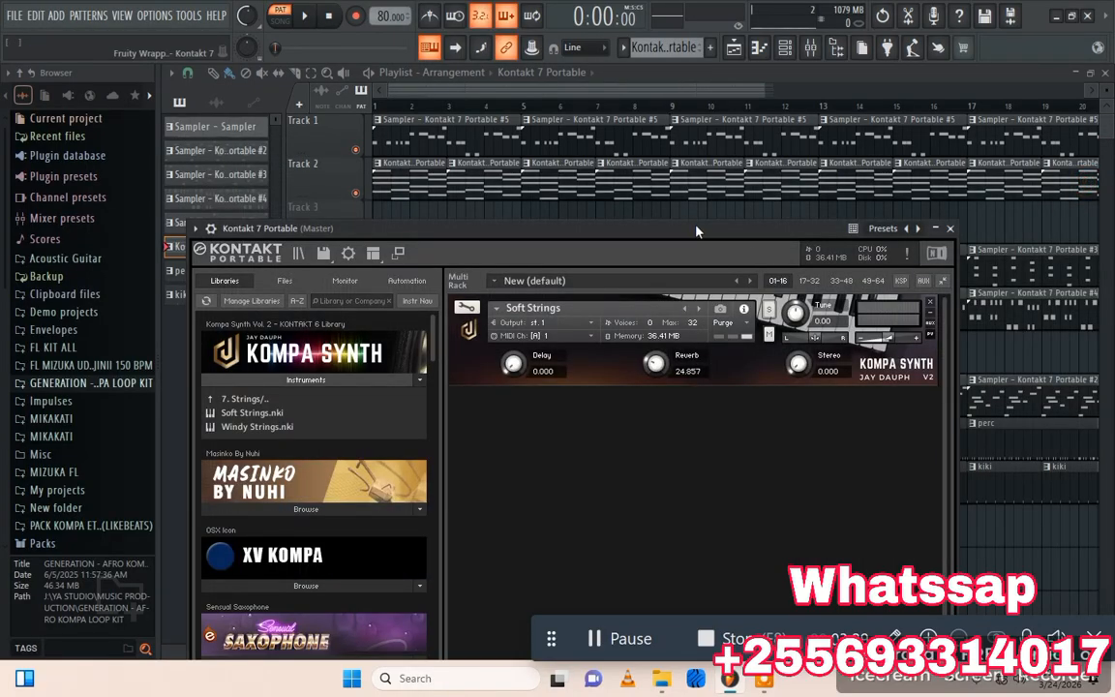
left_click_drag(697, 231, 781, 474)
left_click_drag(785, 430, 798, 233)
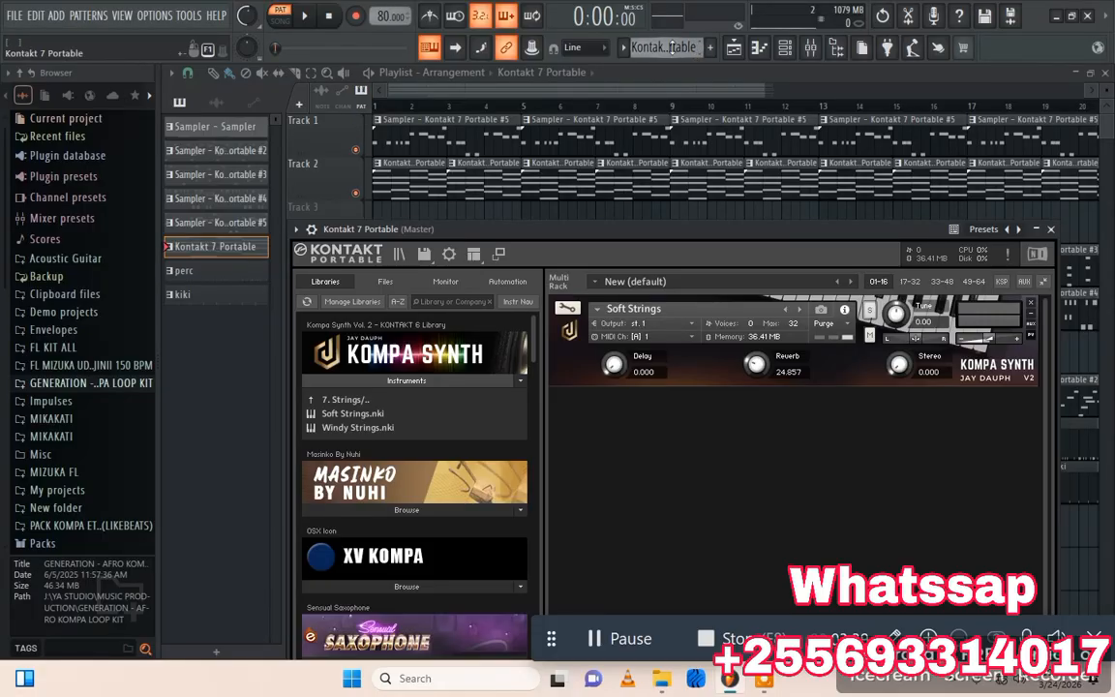
Select the pattern Sampler - Kontakt 7 Portable #2, show the channel rack and start playback.
scroll(671, 48, "up", 1)
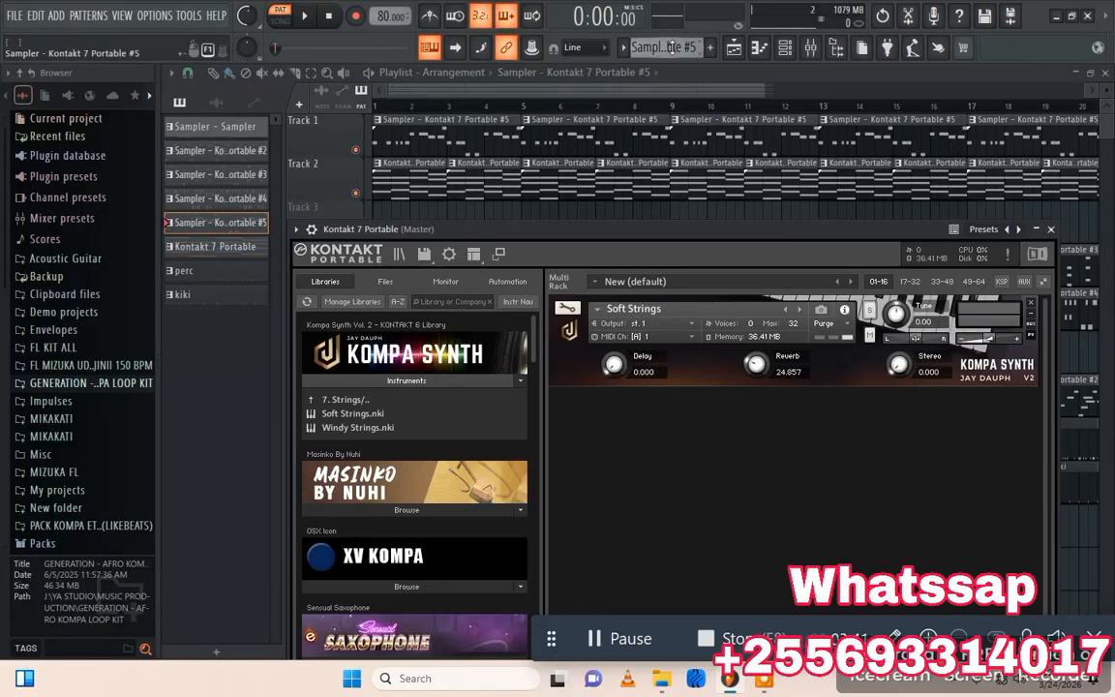
scroll(671, 47, "up", 3)
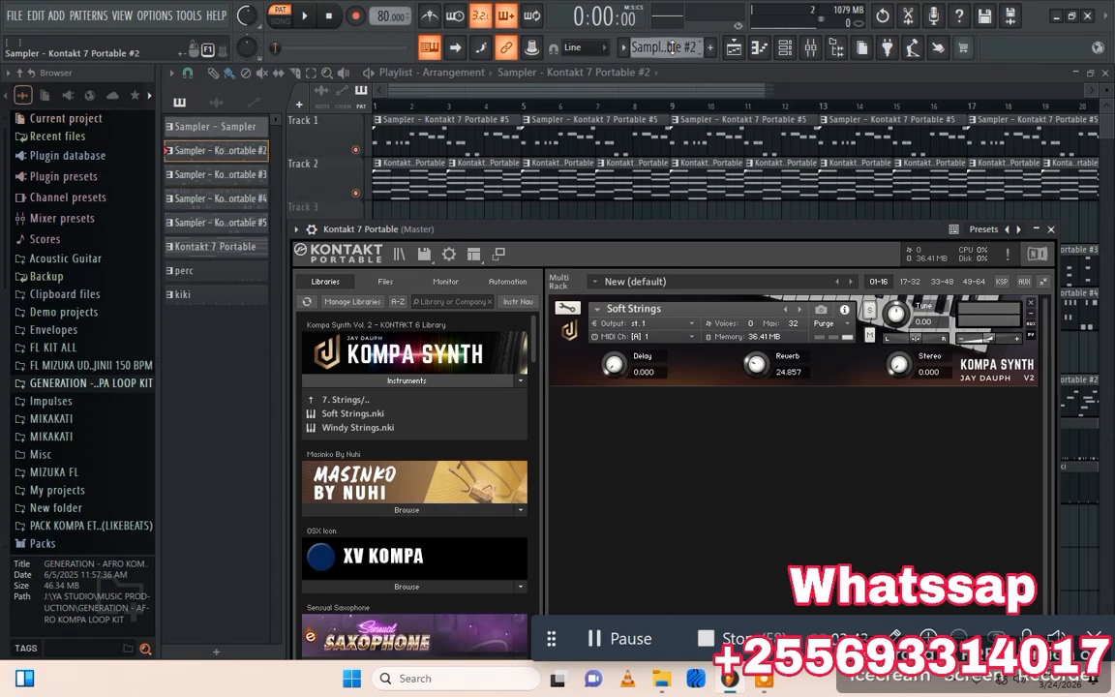
key("F6")
key("space")
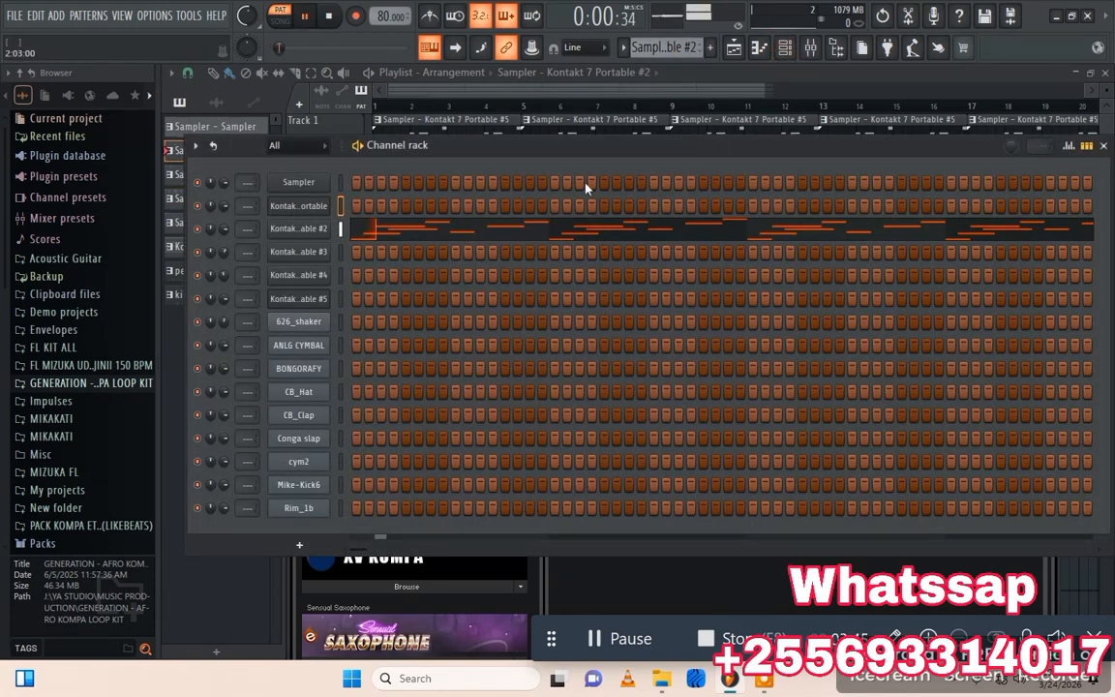
Open the instrument of the Kontakt 7 Portable #2 channel while its pattern plays.
left_click_drag(458, 152, 449, 160)
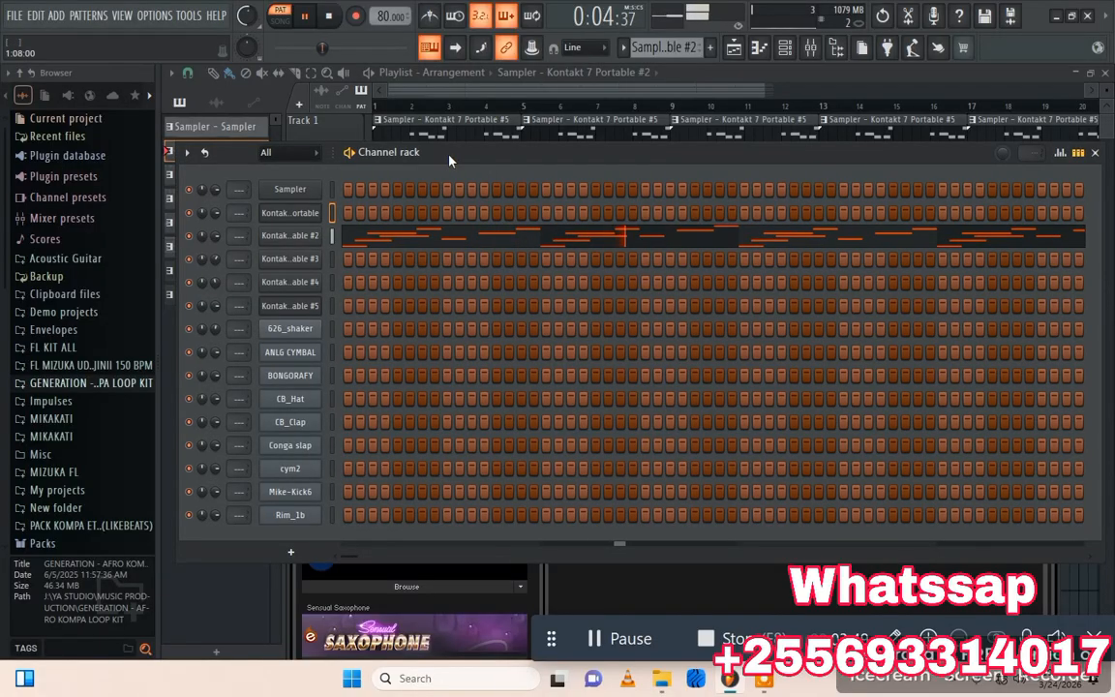
left_click(293, 242)
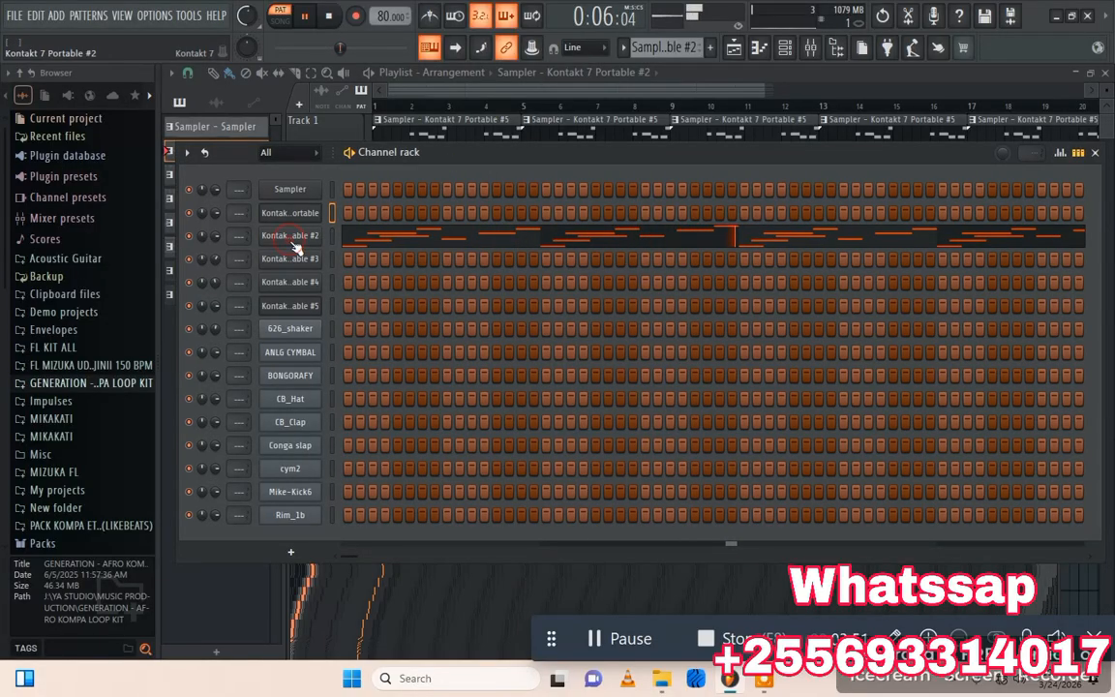
left_click(292, 242)
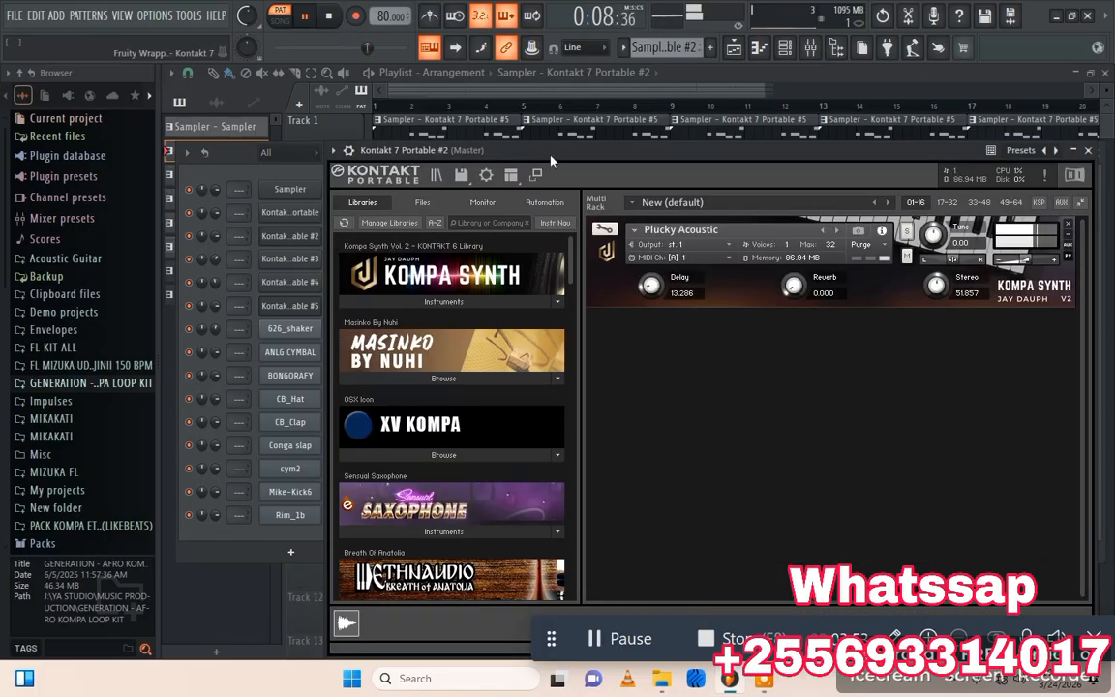
Stop playback and open the 6. Guitars folder of the Kompa Synth library in the Kontakt 7 Portable #2 instrument.
left_click_drag(426, 185, 437, 127)
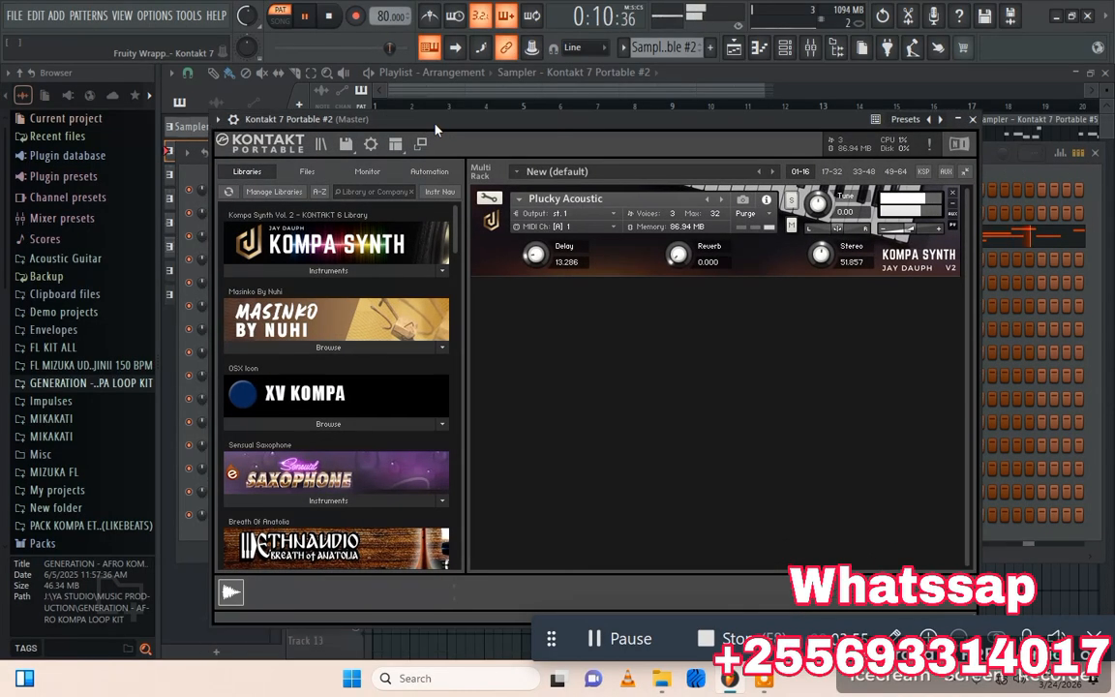
key("space")
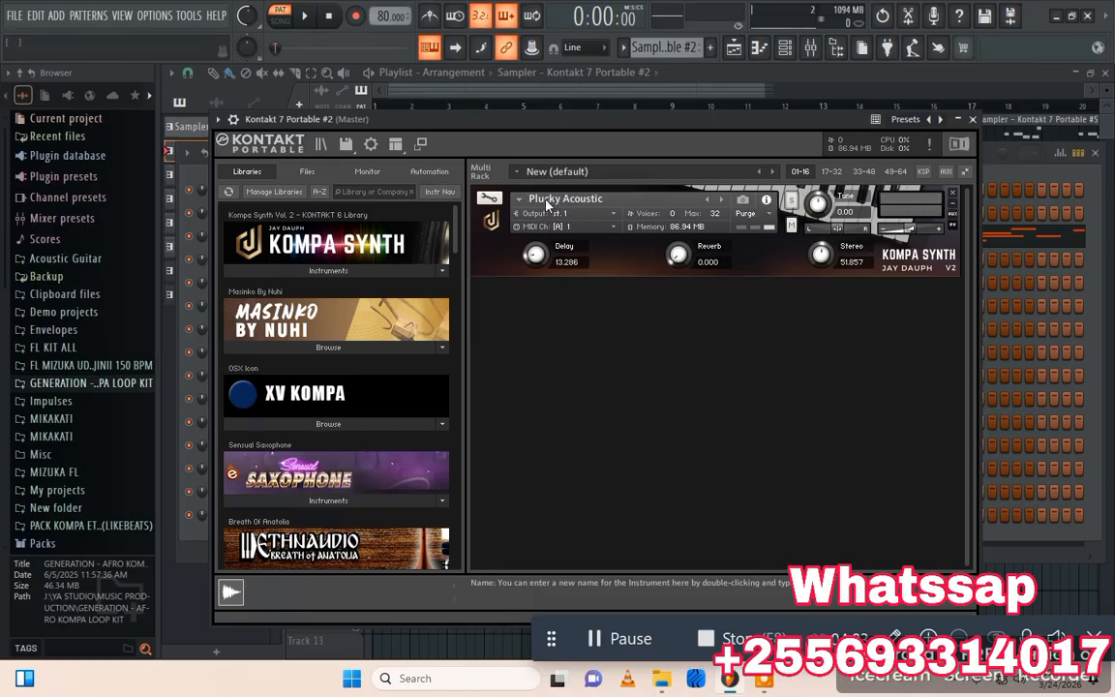
left_click(299, 246)
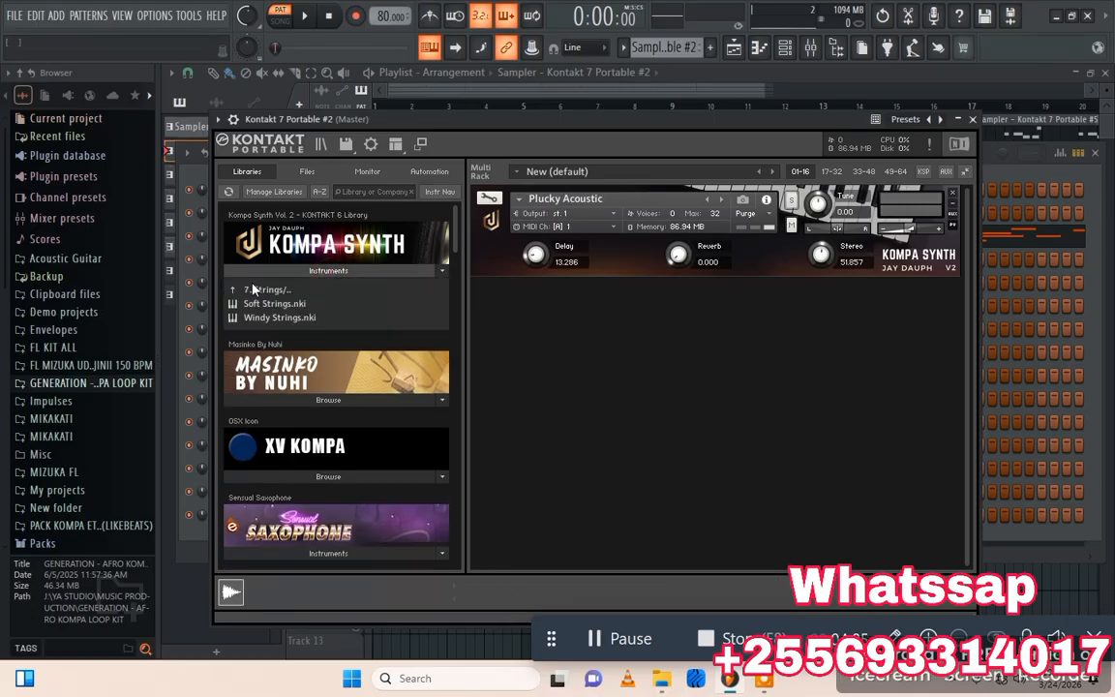
left_click(253, 288)
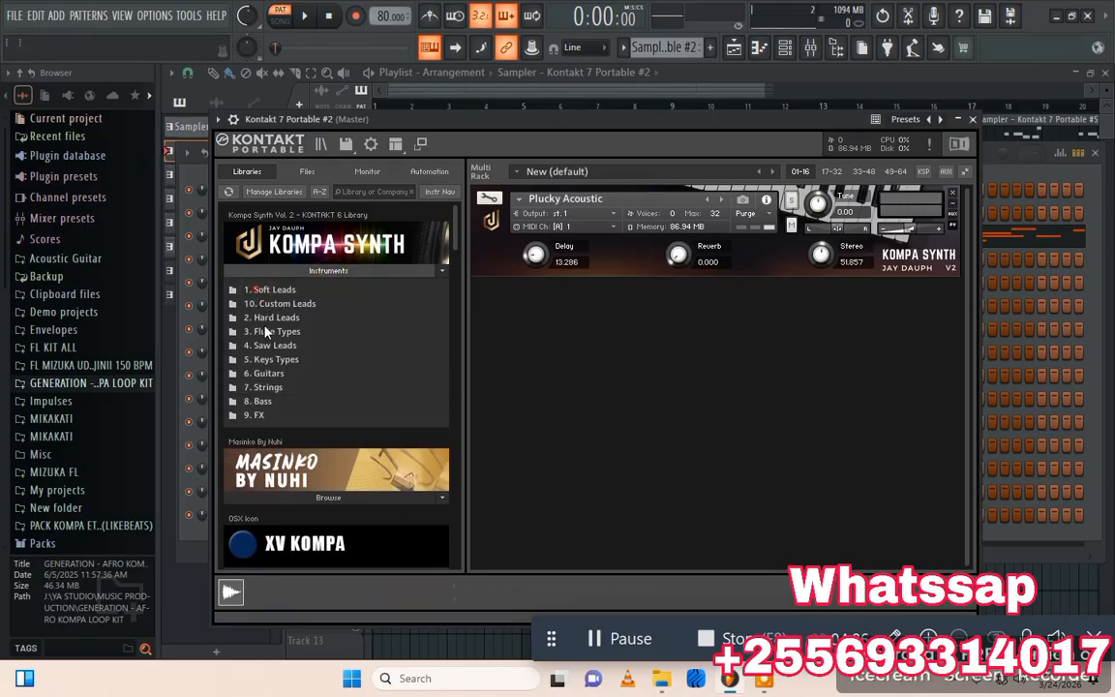
left_click(268, 376)
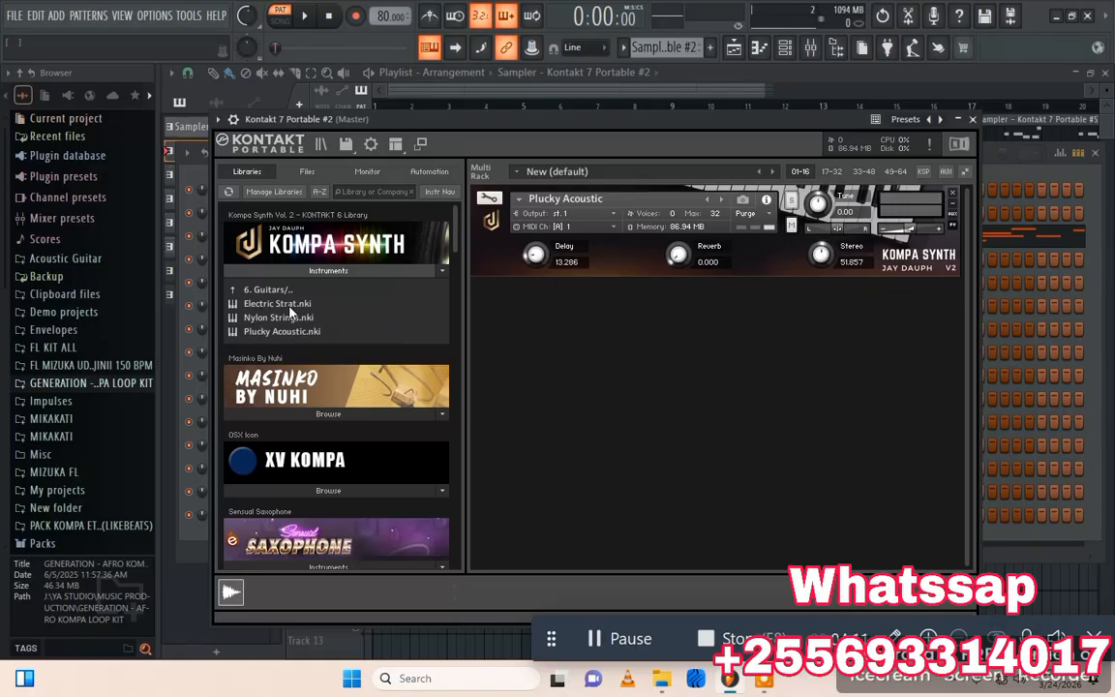
Replace the loaded Plucky Acoustic instrument with Nylon Strings and audition the pattern with it.
left_click(272, 333)
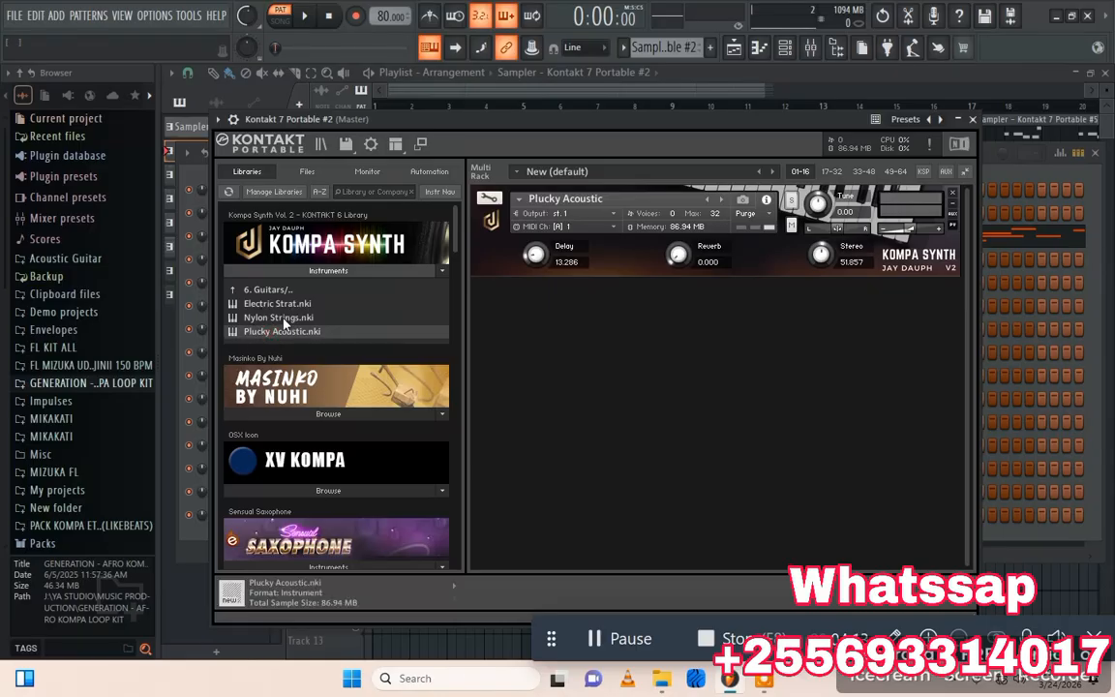
left_click(282, 318)
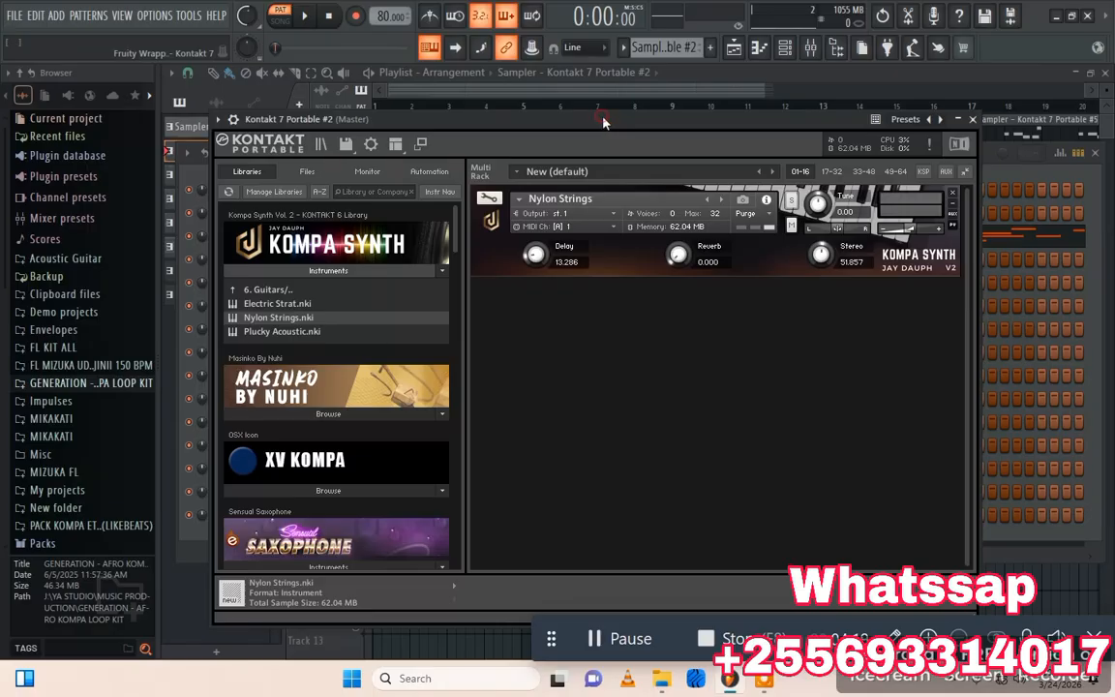
key("space")
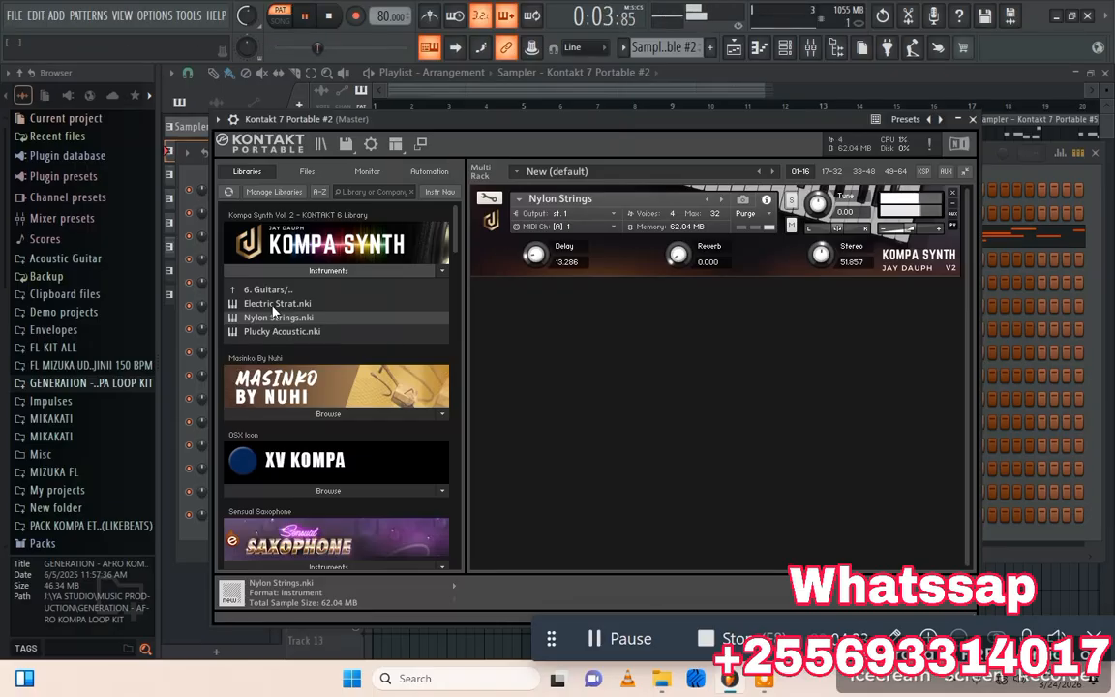
key("space")
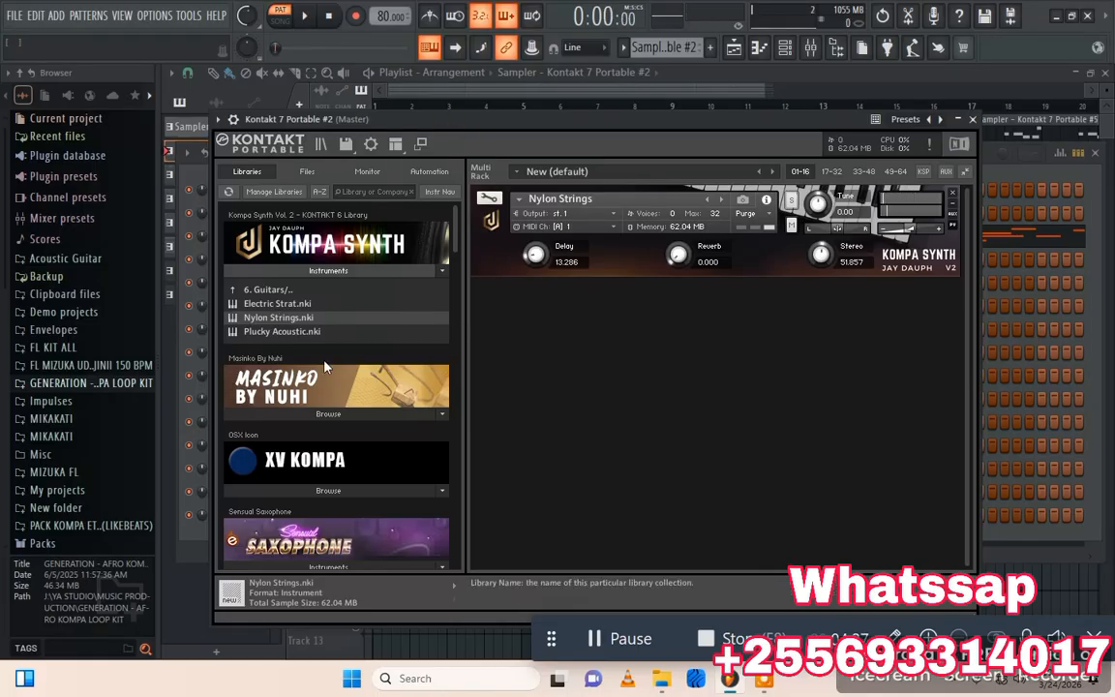
Swap the loaded guitar for Electric Strat and audition the pattern with it.
left_click(277, 305)
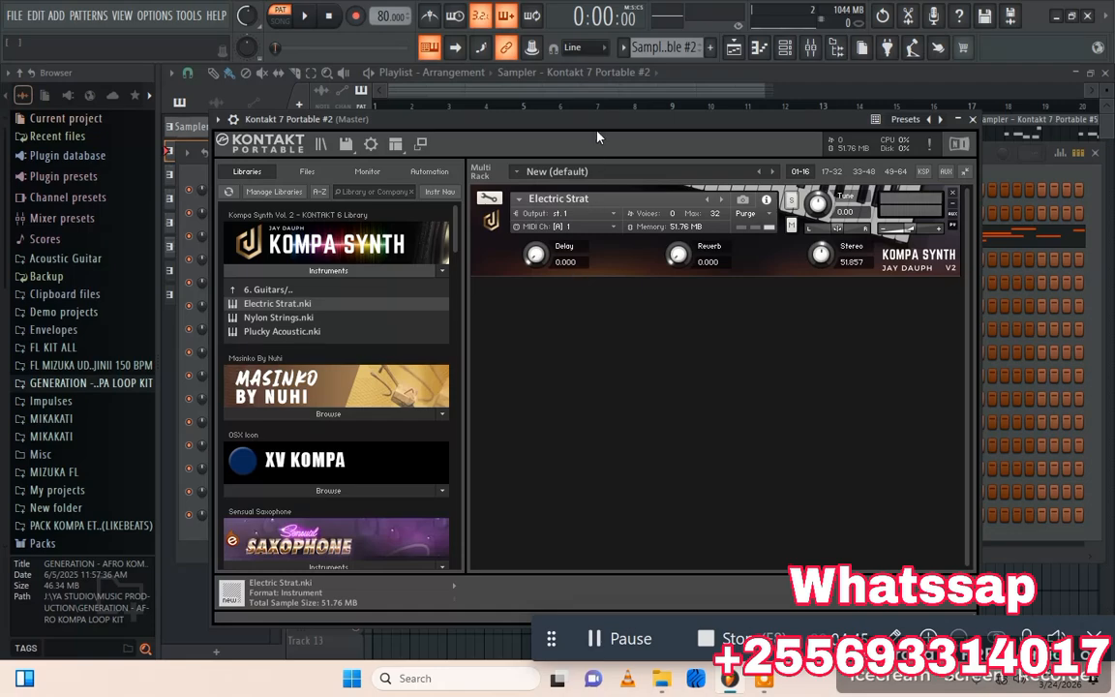
key("space")
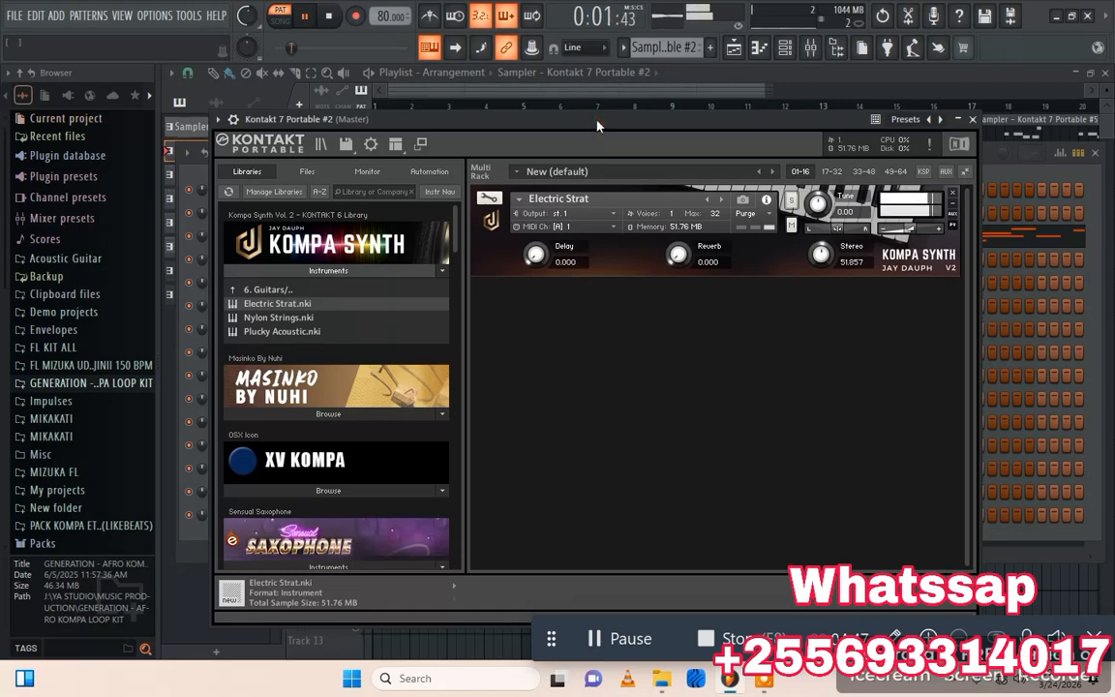
key("space")
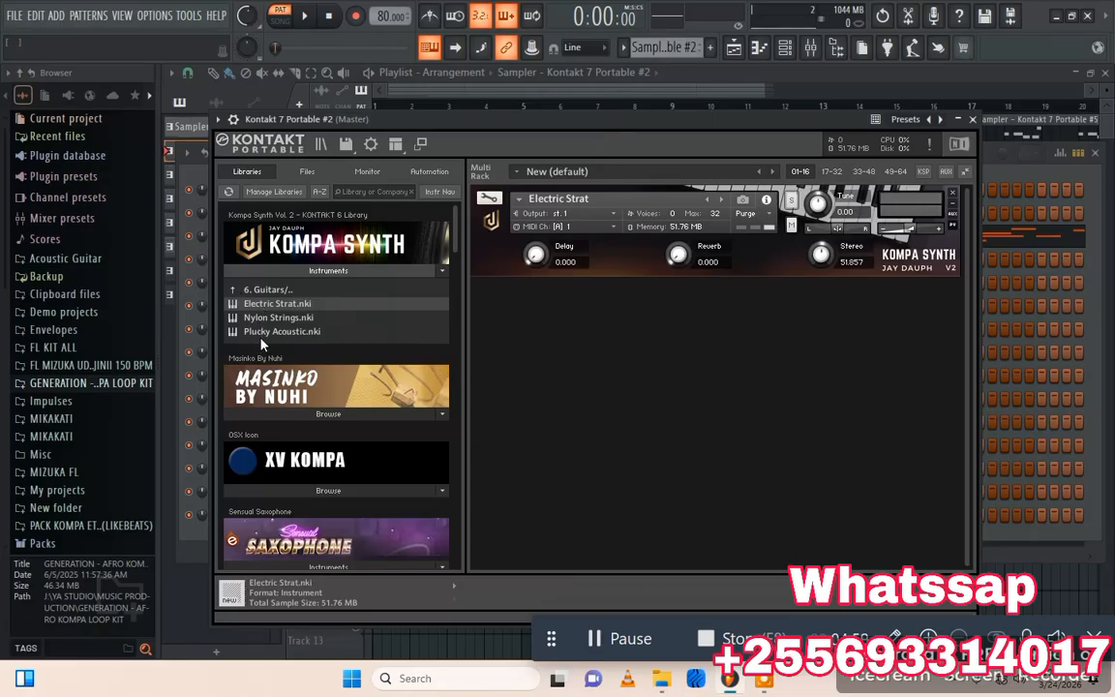
Add Plucky Acoustic beneath Electric Strat, and remove both instruments from the rack.
left_click_drag(266, 332, 542, 310)
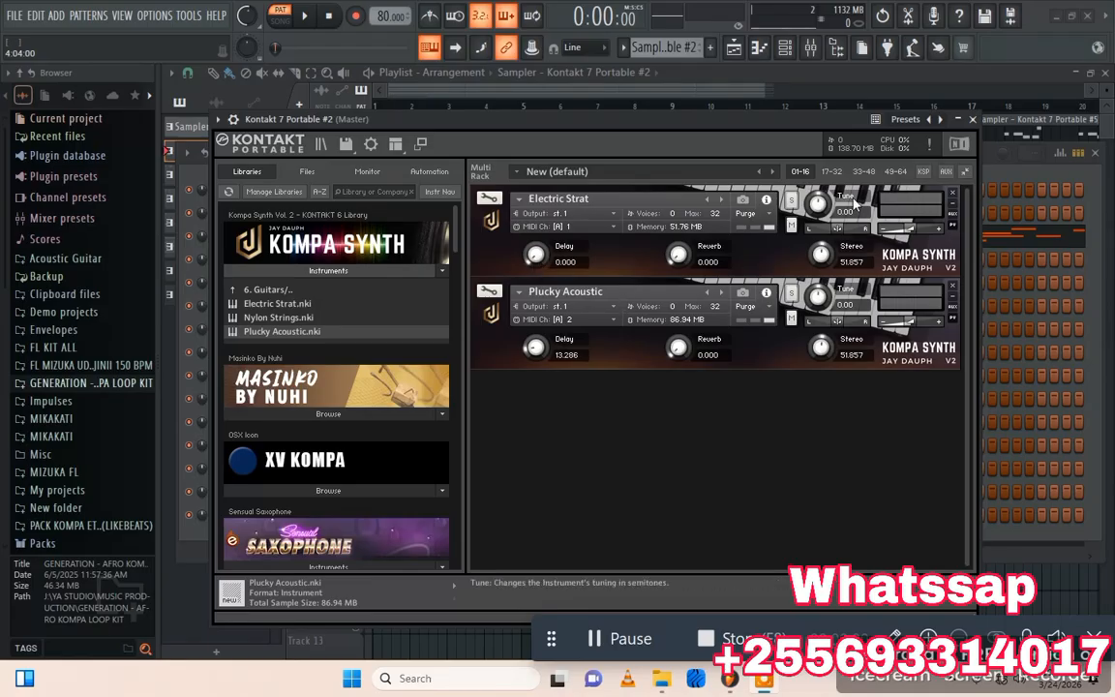
left_click(952, 193)
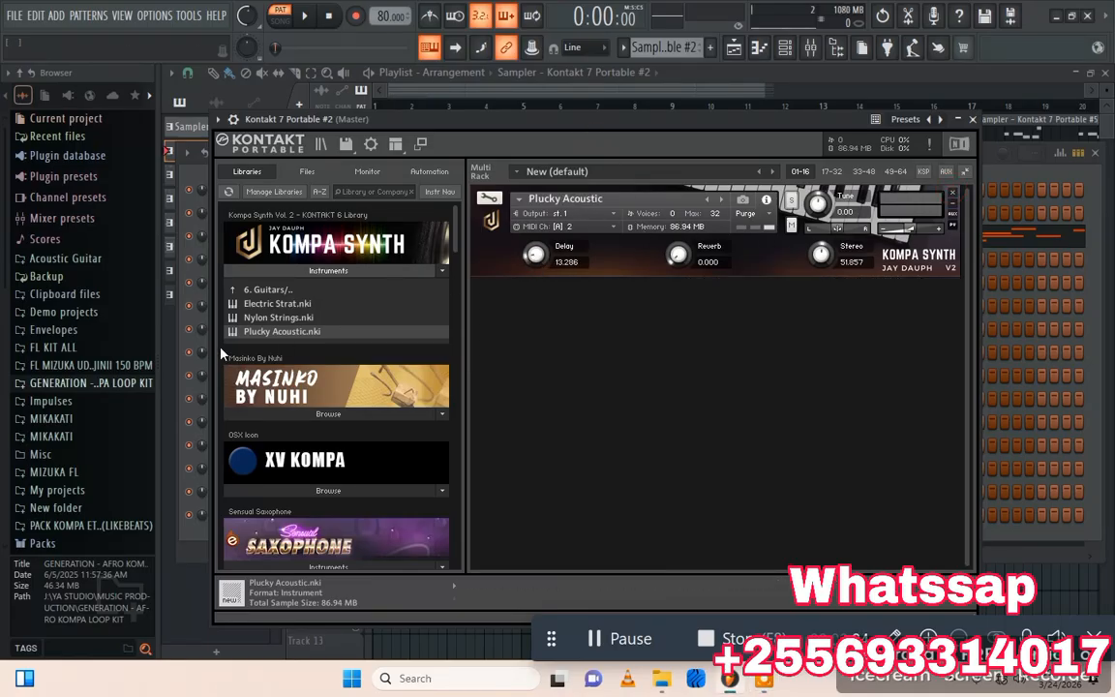
left_click(953, 194)
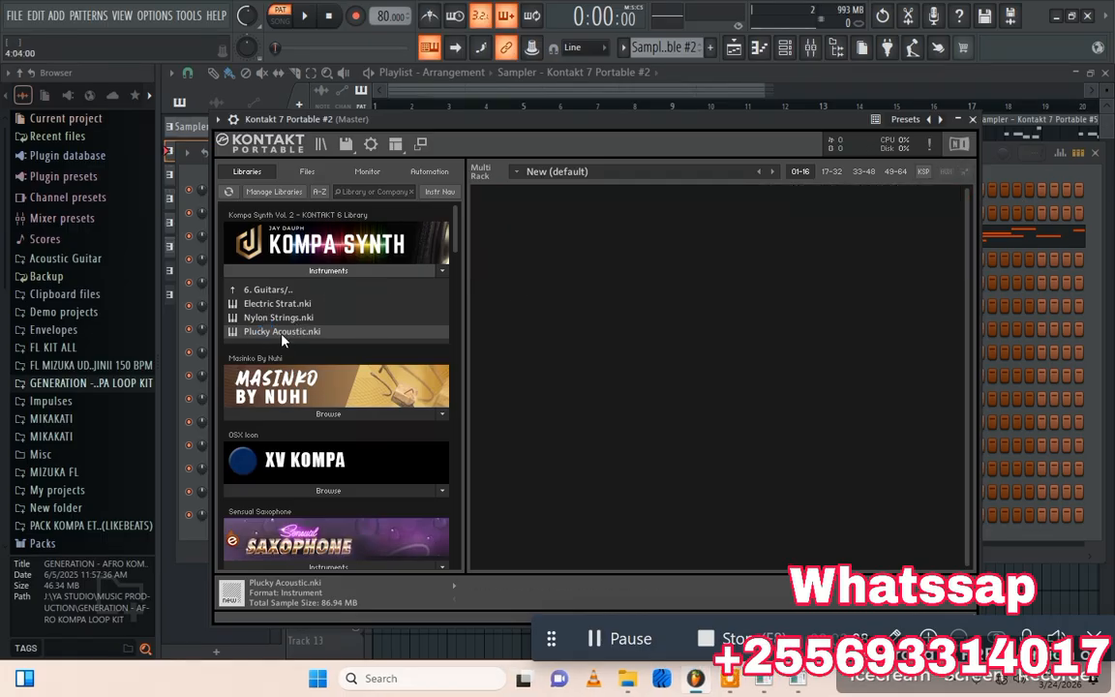
Load Plucky Acoustic into the empty rack and audition the pattern with it.
left_click_drag(690, 259, 683, 255)
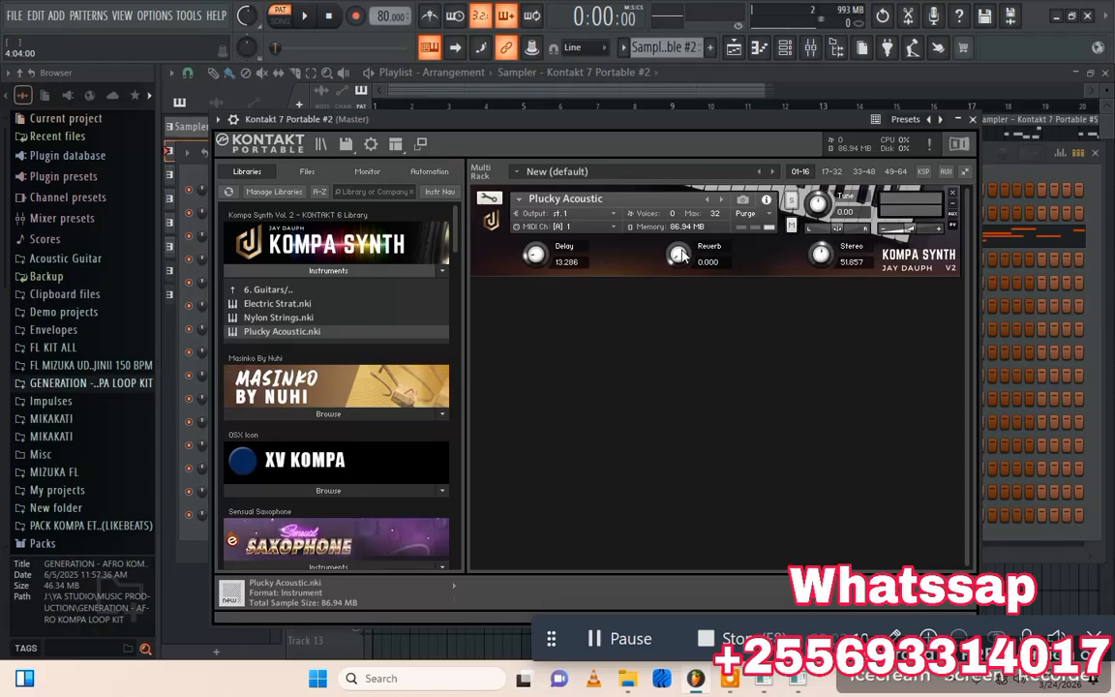
key("space")
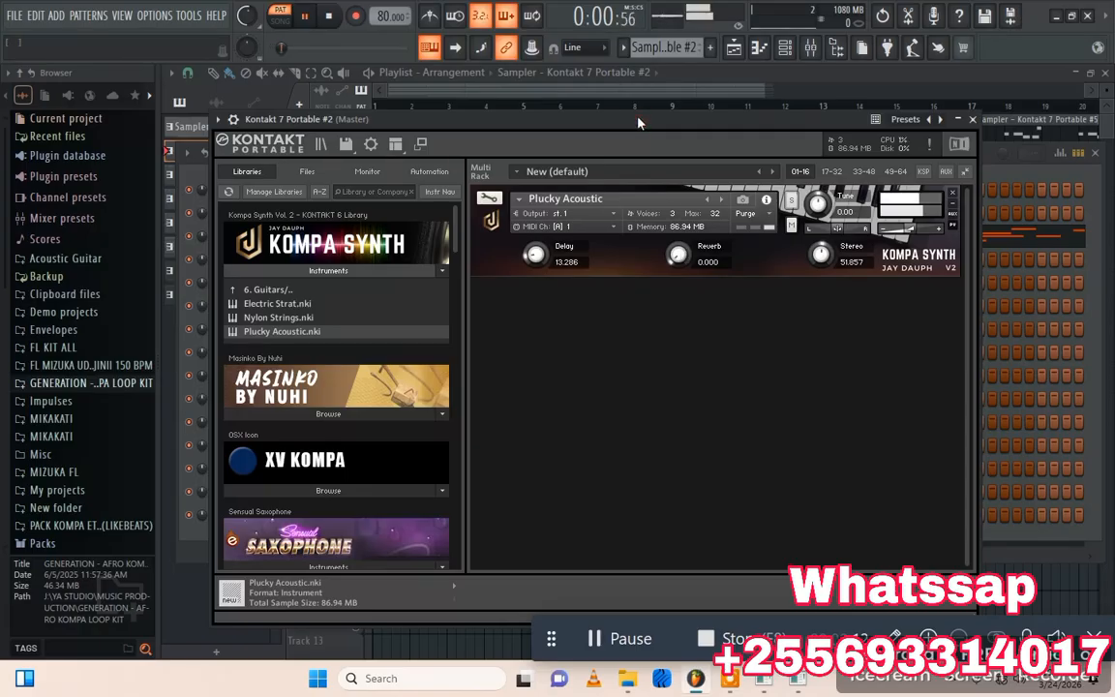
key("space")
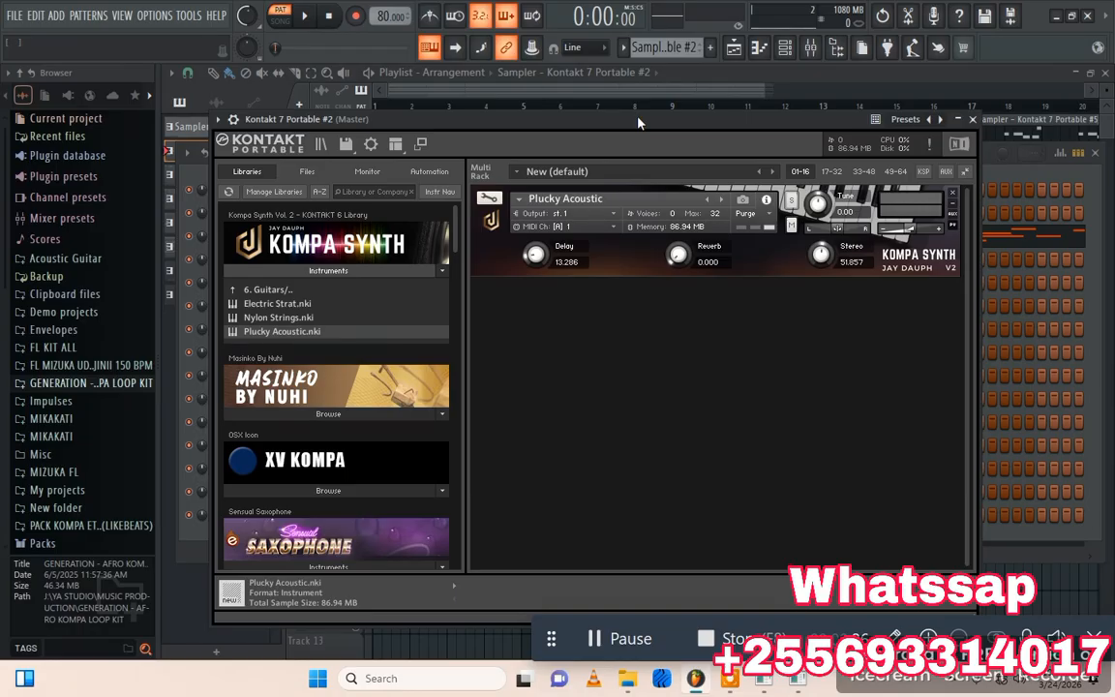
Collapse the Kompa Synth folder, browse the installed Kontakt libraries and examine the instruments of Soft Nylon Guitar.
left_click(294, 243)
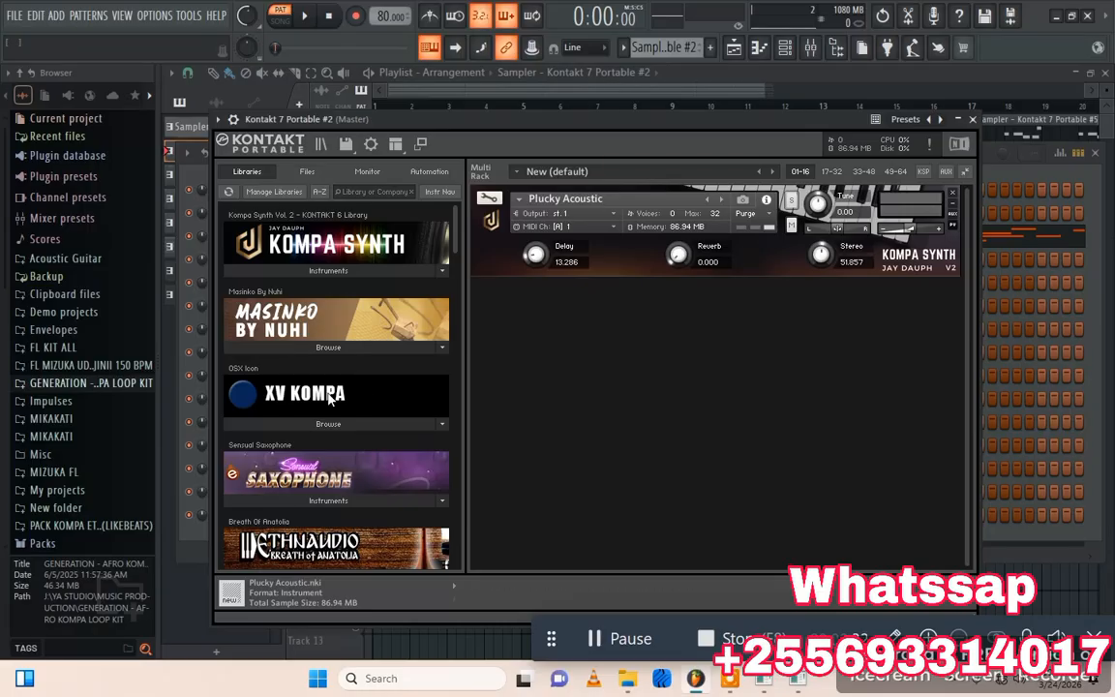
scroll(329, 397, "down", 7)
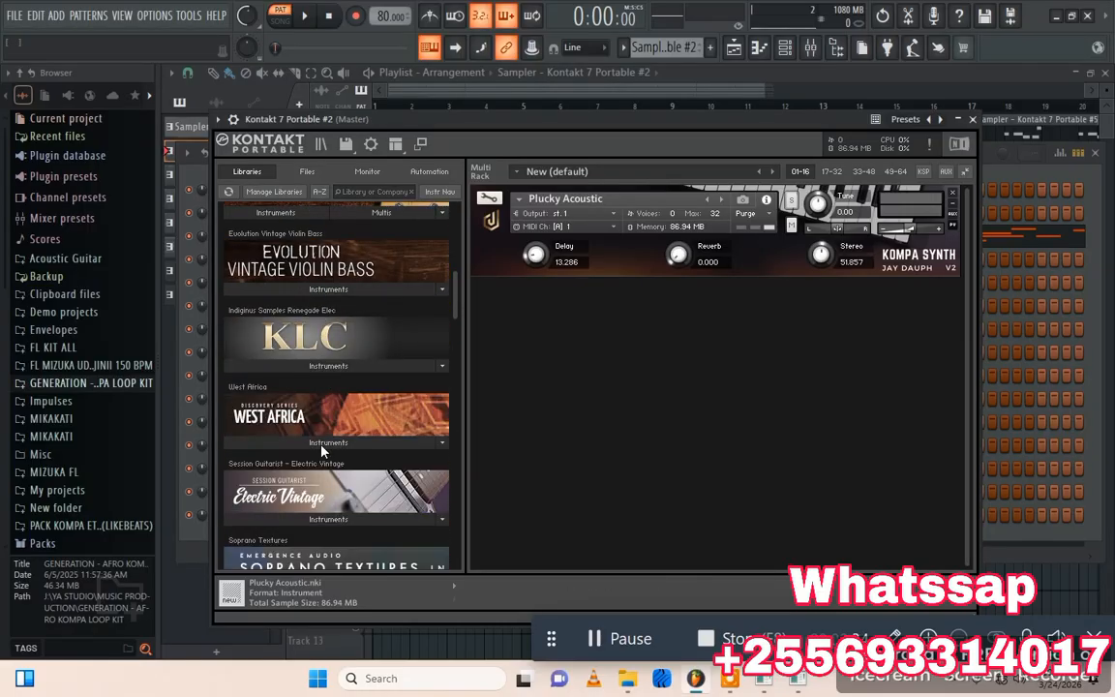
scroll(323, 450, "down", 8)
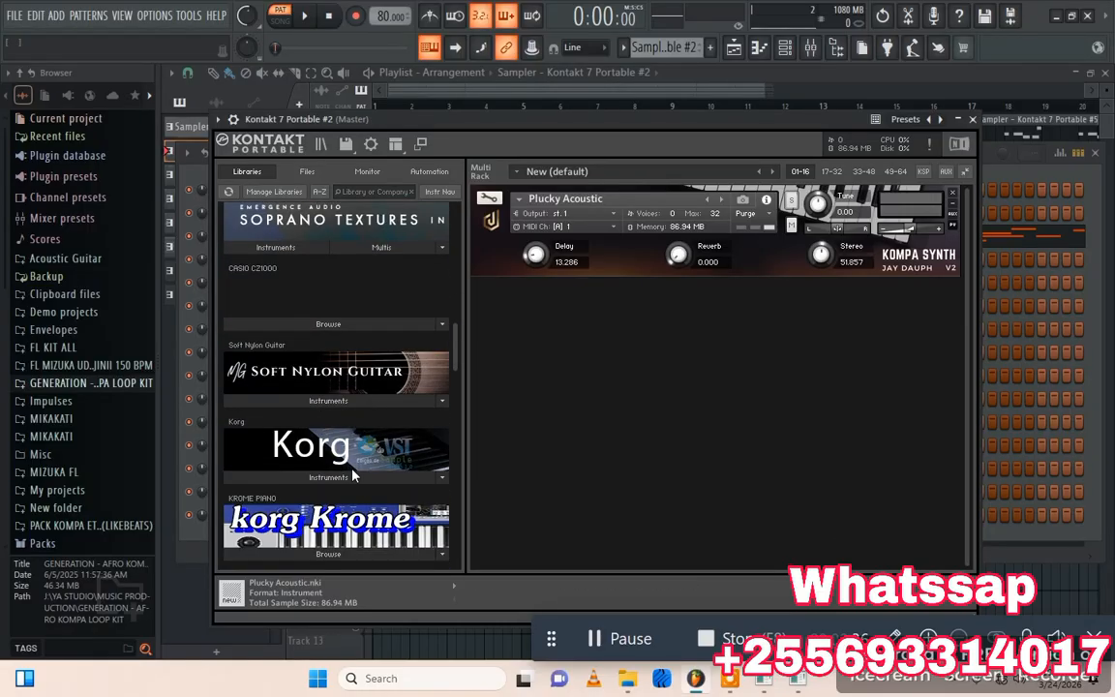
scroll(368, 407, "down", 5)
scroll(310, 280, "up", 2)
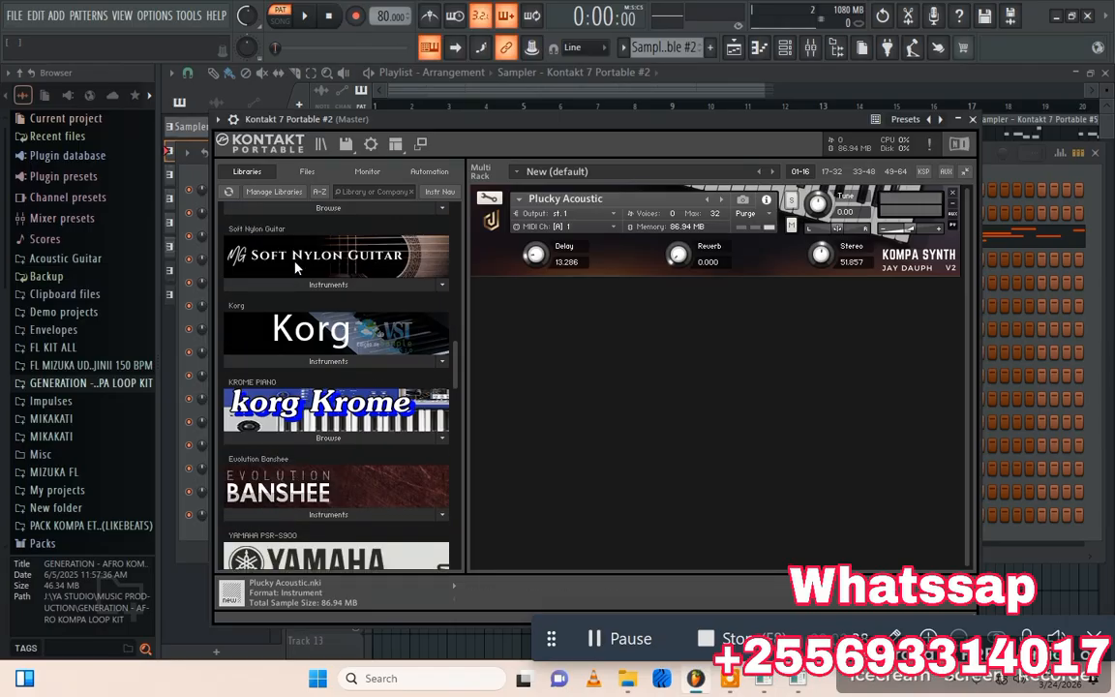
scroll(296, 268, "down", 2)
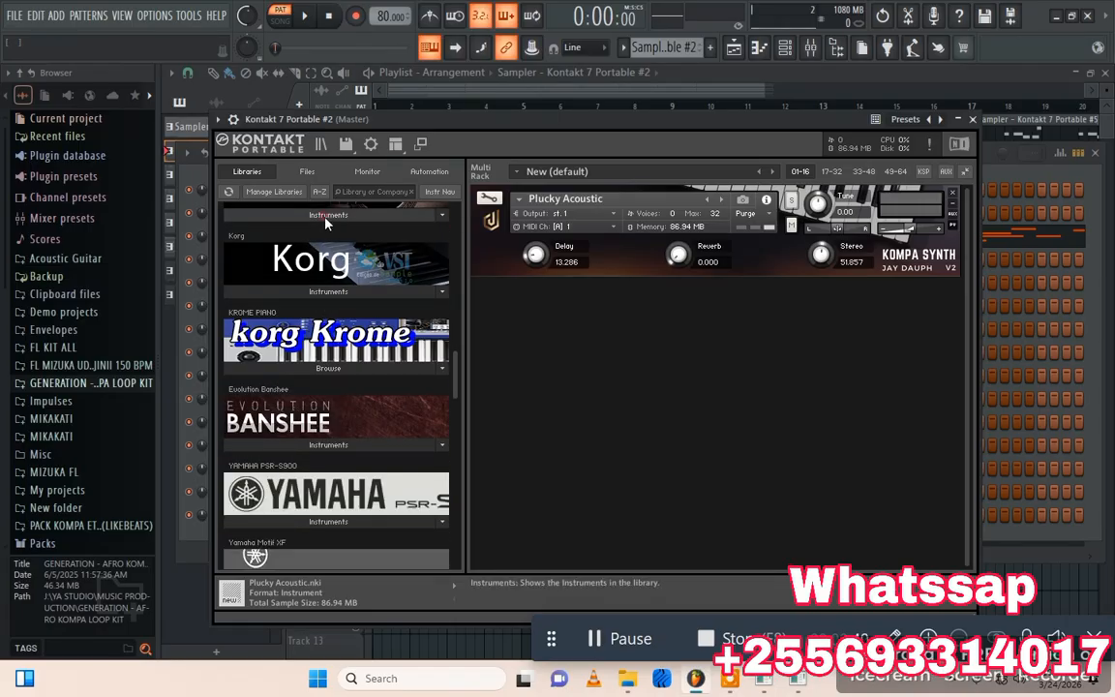
left_click(326, 219)
scroll(320, 242, "up", 2)
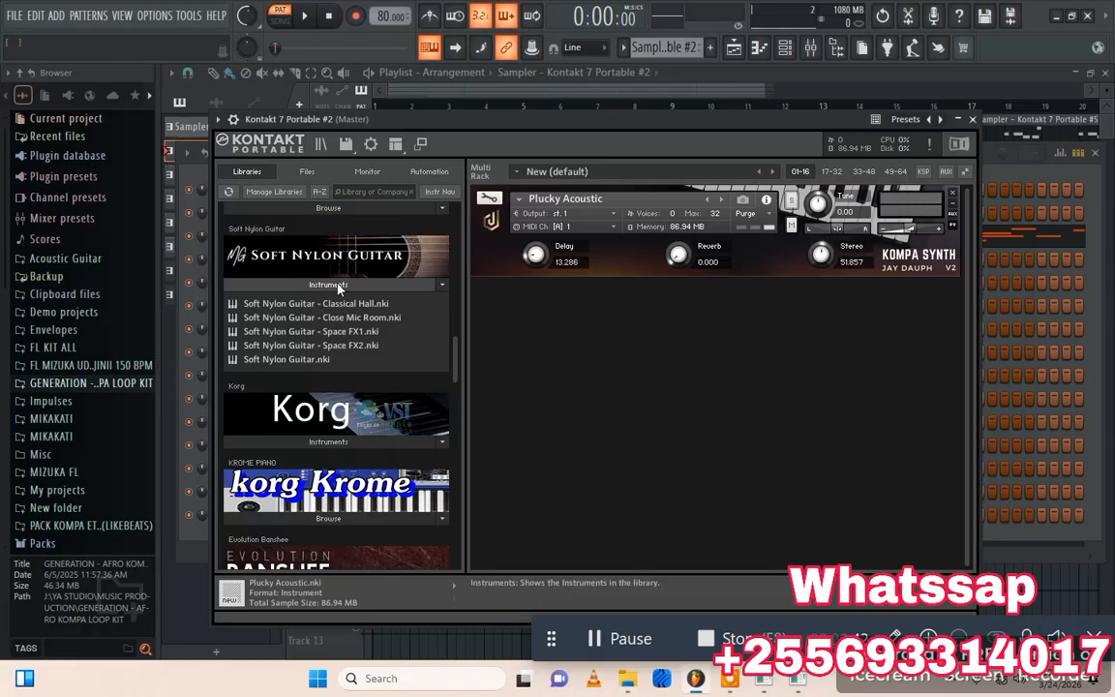
left_click(334, 285)
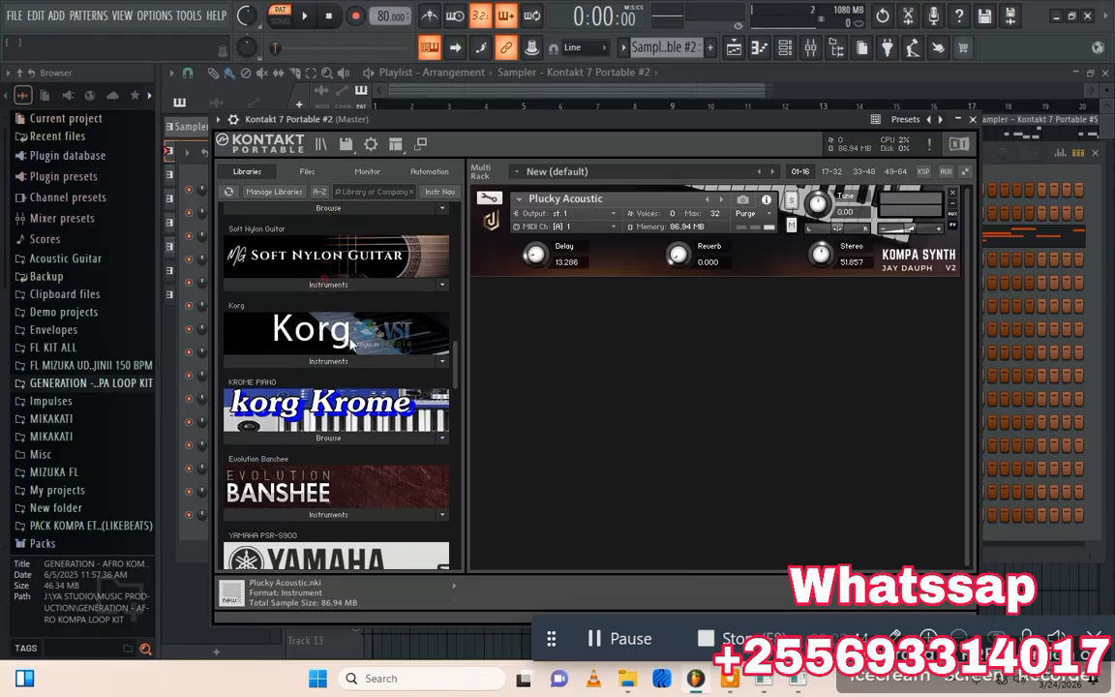
Look through the remaining libraries down to Evolution Baritone Electric and return to the start of the list.
scroll(351, 348, "down", 3)
scroll(344, 387, "down", 3)
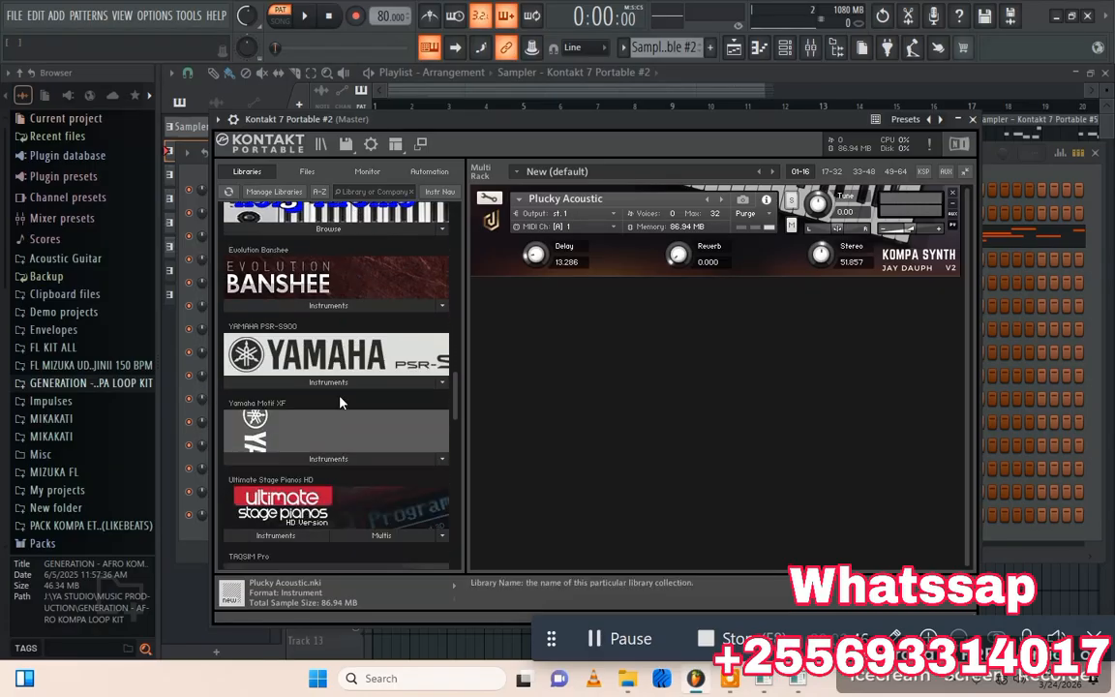
scroll(340, 403, "down", 10)
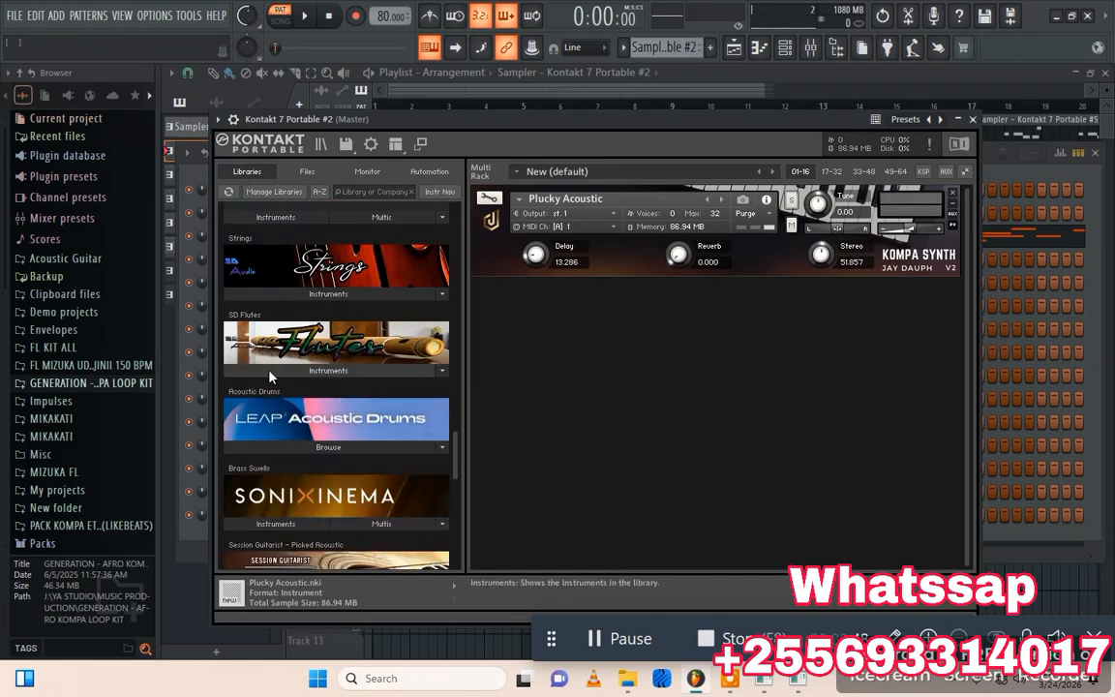
scroll(271, 378, "down", 8)
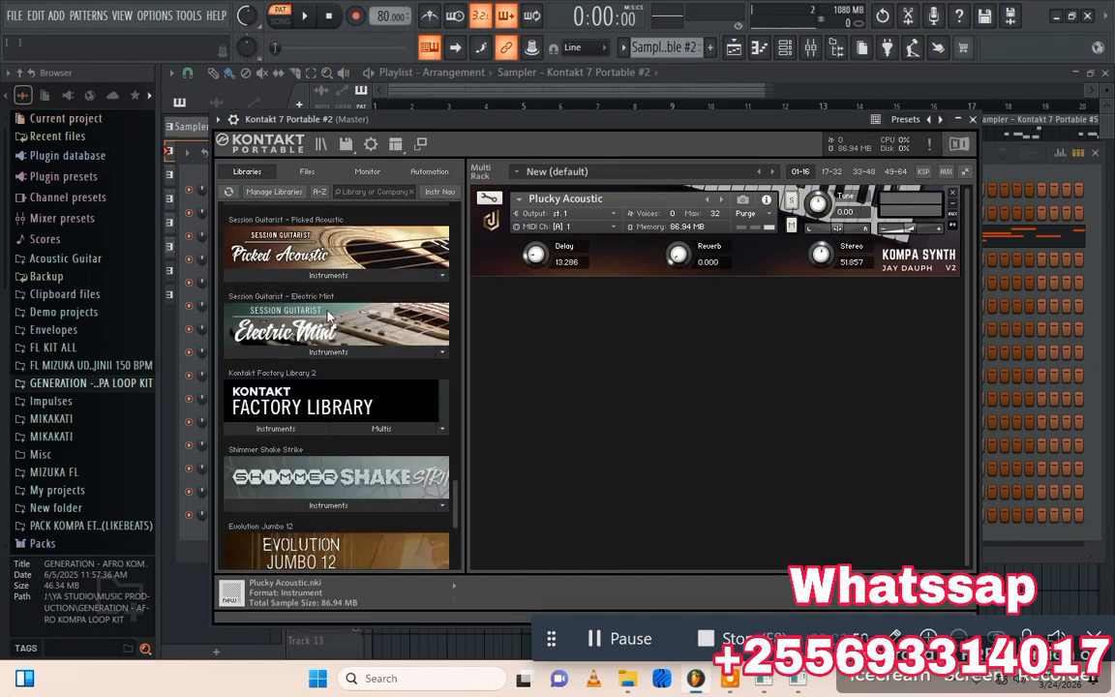
scroll(329, 361, "down", 6)
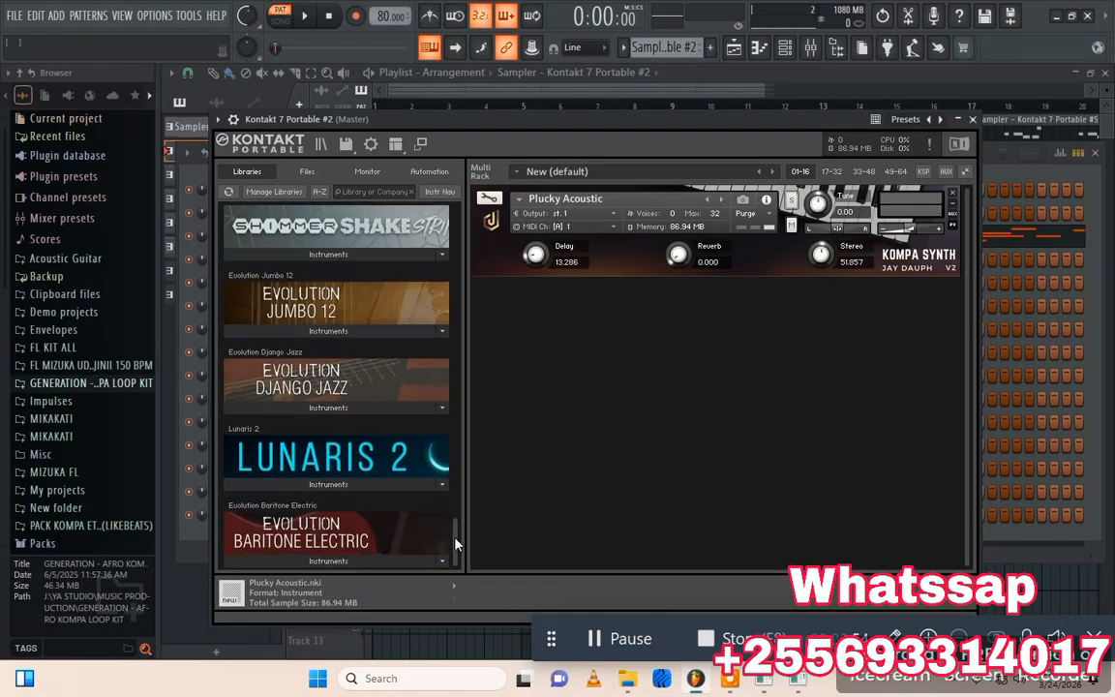
left_click_drag(455, 545, 458, 215)
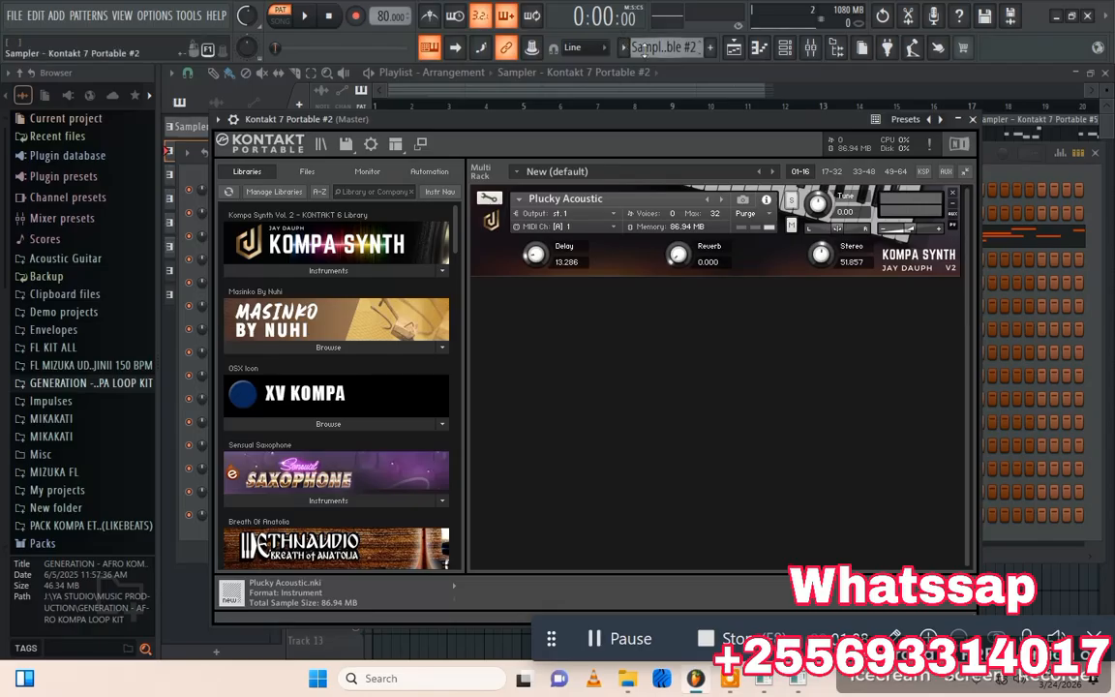
Close the Kontakt instrument, select the pattern Sampler - Kontakt 7 Portable #3 with the channel rack shown, and play it.
left_click(656, 77)
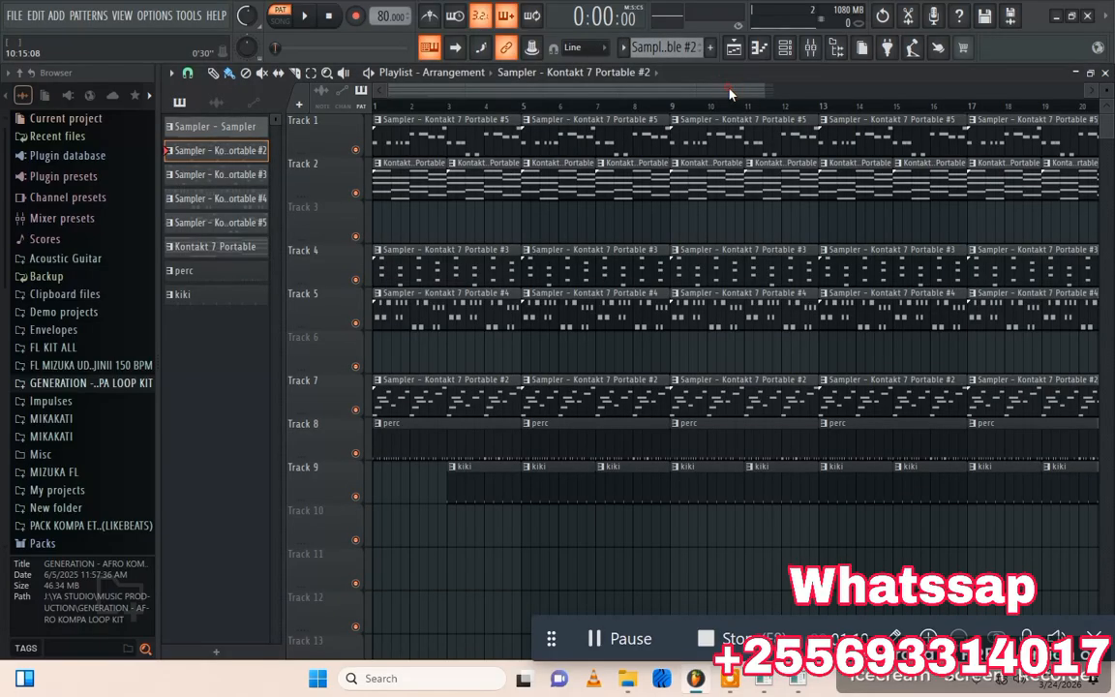
left_click(699, 46)
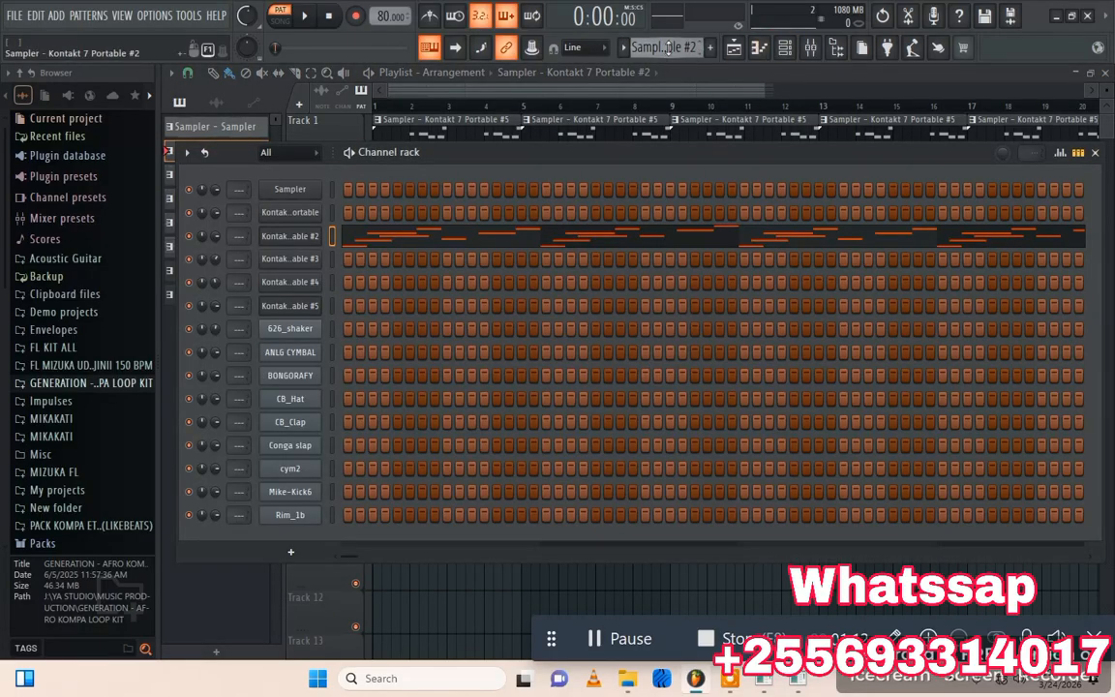
left_click_drag(580, 155, 656, 213)
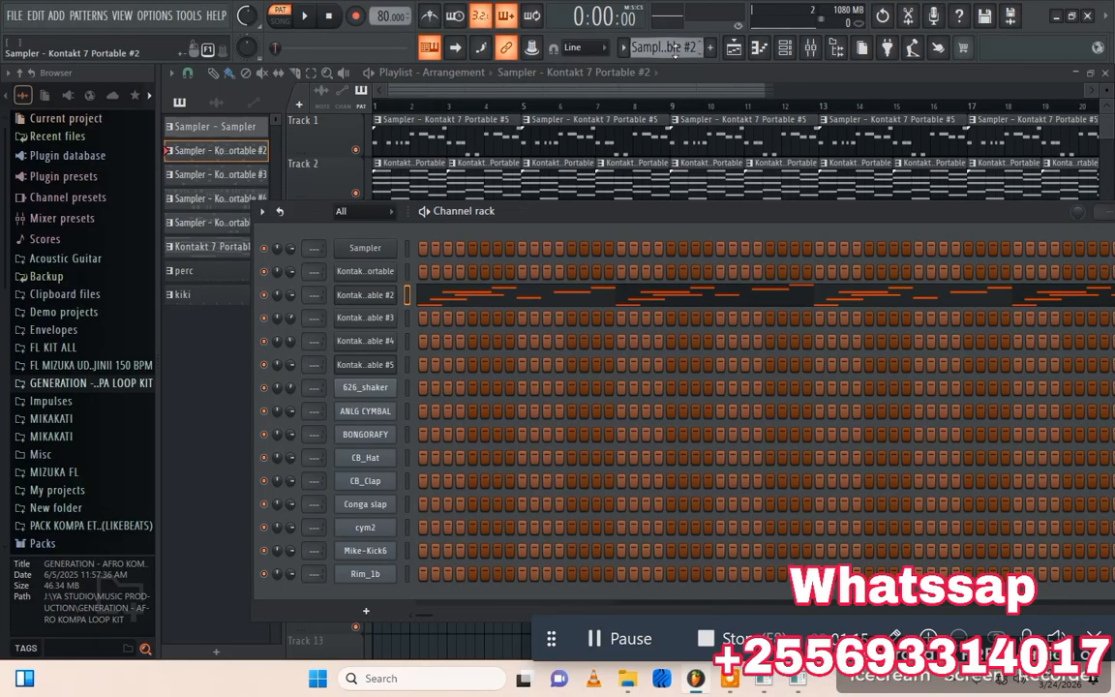
scroll(675, 55, "down", 1)
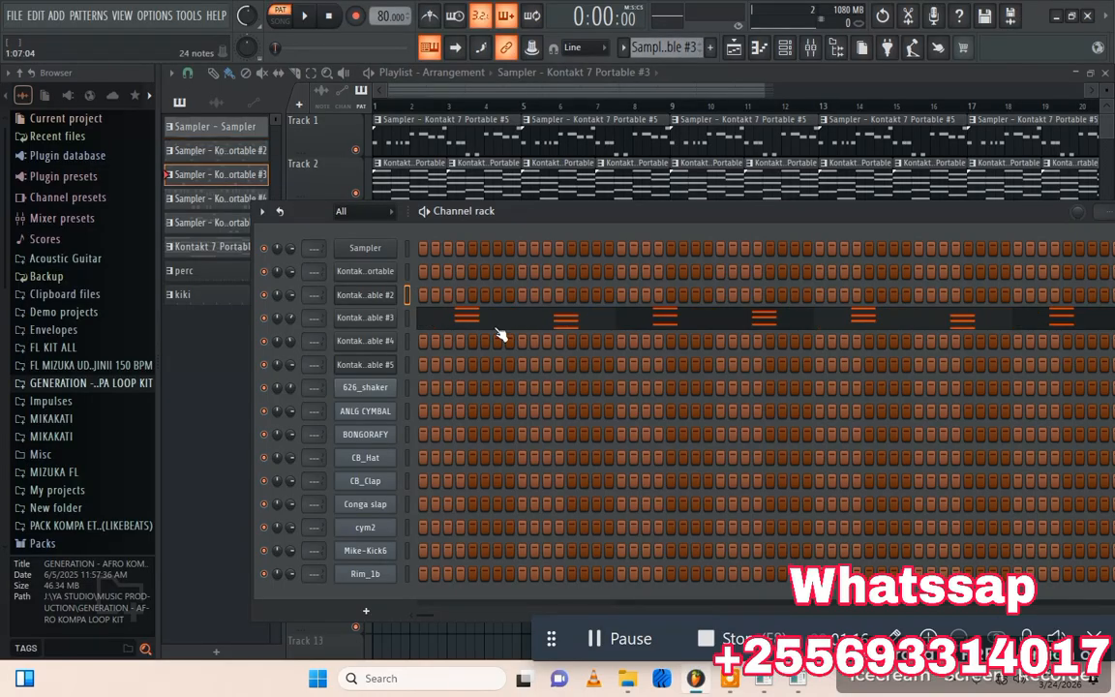
key("space")
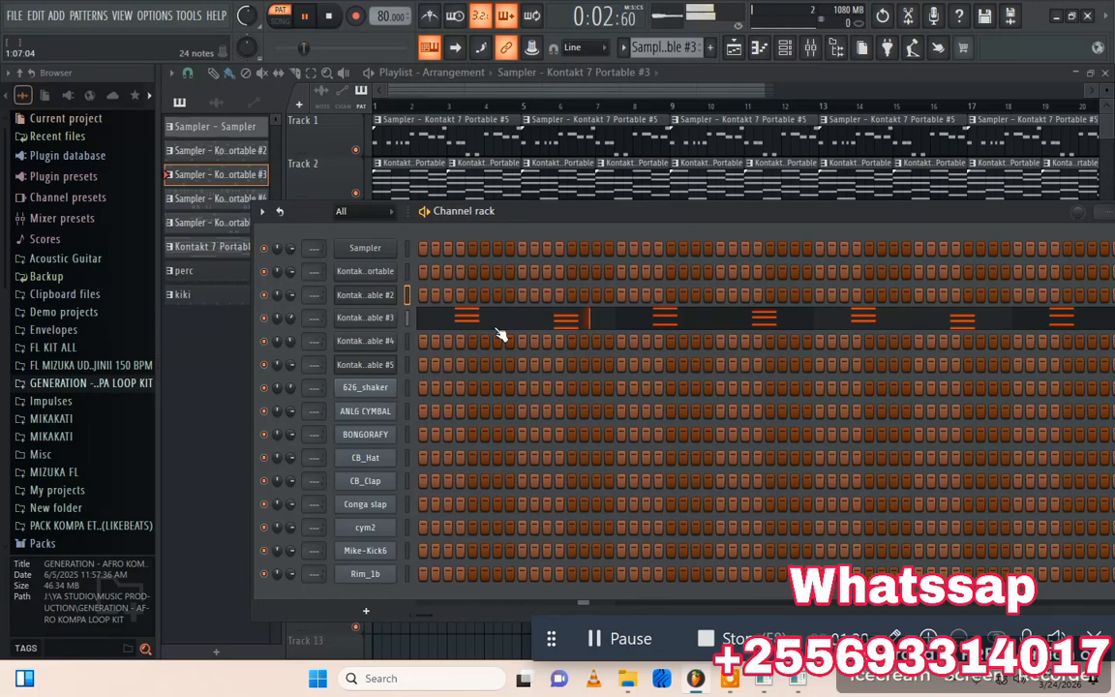
Open the piano roll of Kontakt 7 Portable #3, examine its chord notes and stop the playback.
left_click(498, 329)
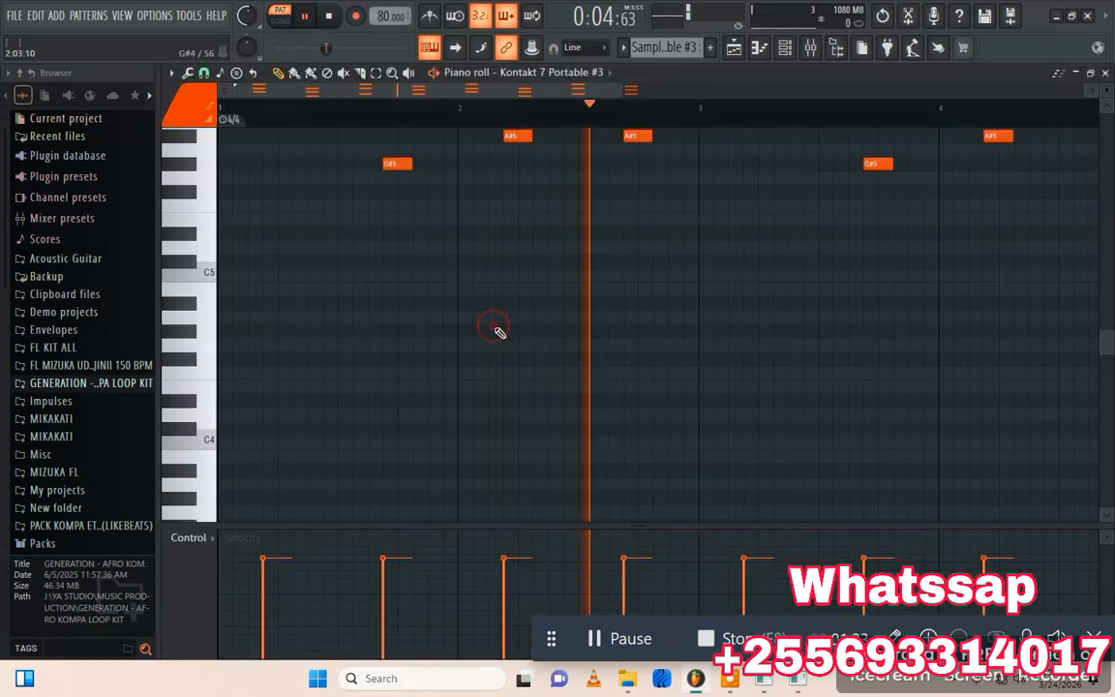
scroll(553, 304, "up", 1)
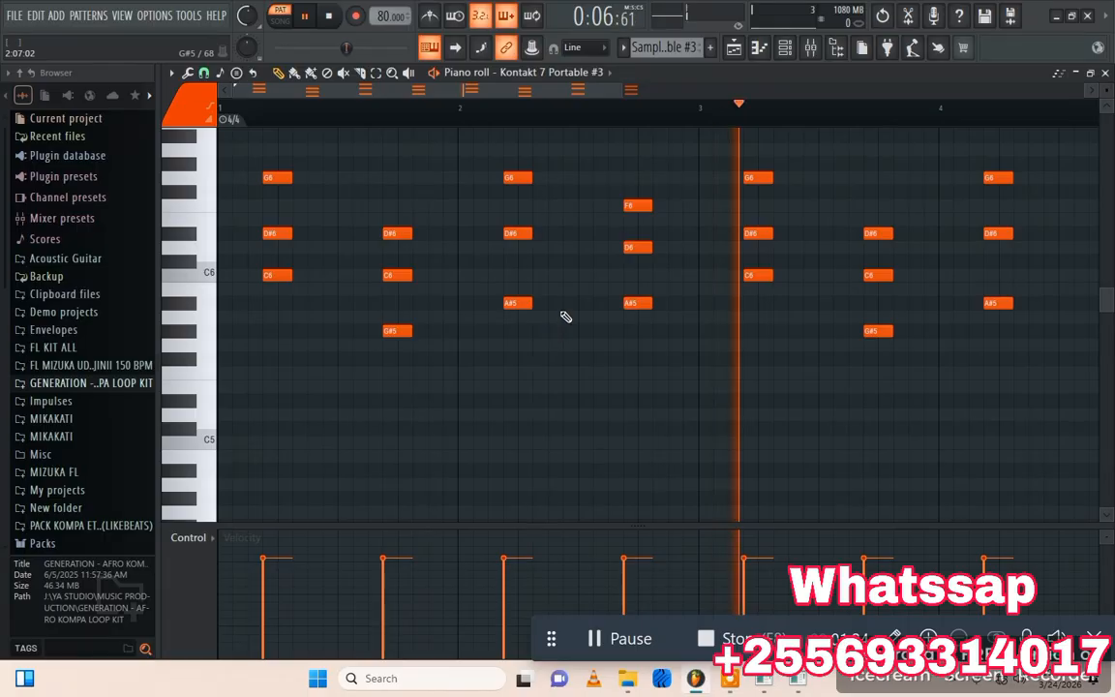
key("space")
Open the Kontakt 7 Portable #3 instrument from the channel rack and shift its window slightly.
left_click(763, 50)
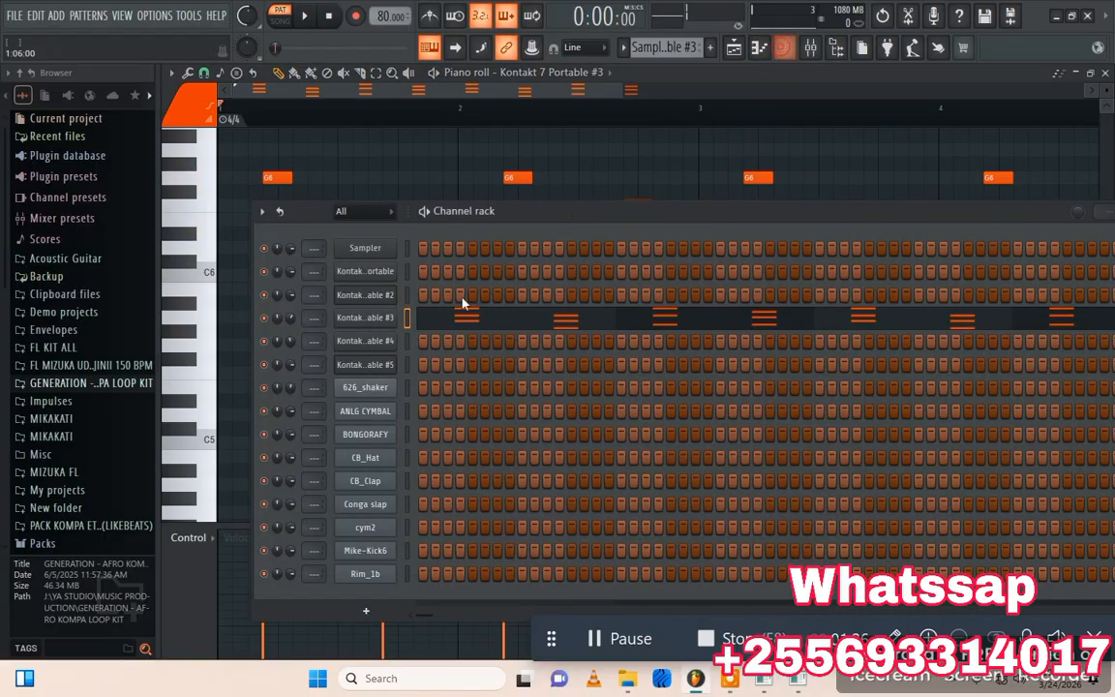
left_click(356, 327)
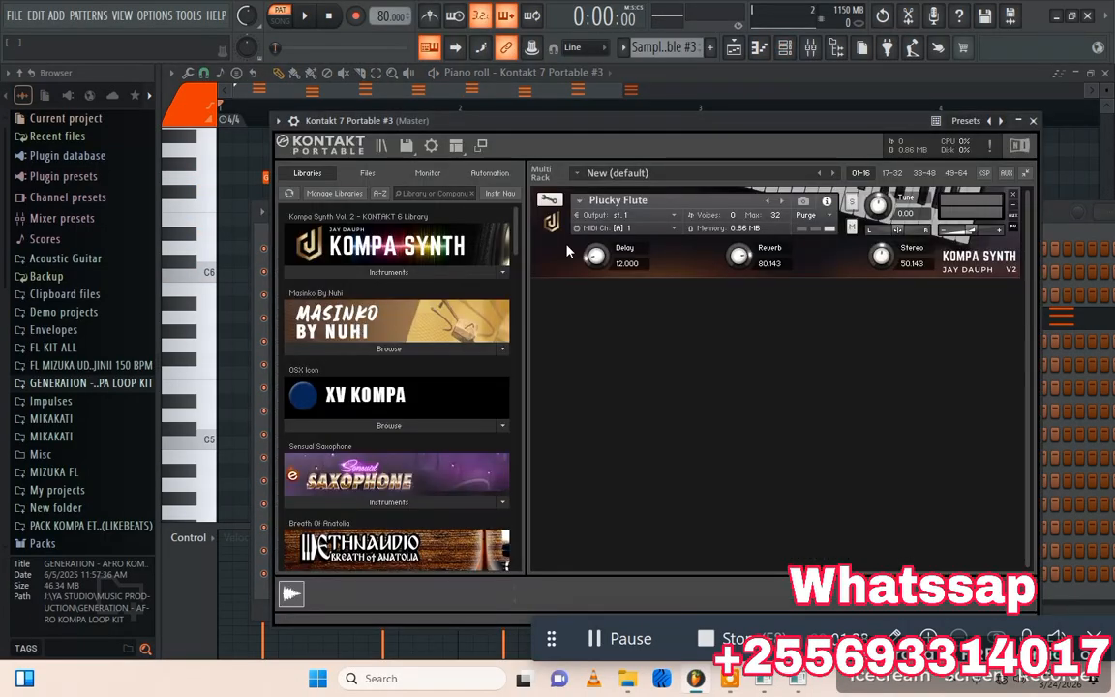
left_click_drag(588, 120, 562, 110)
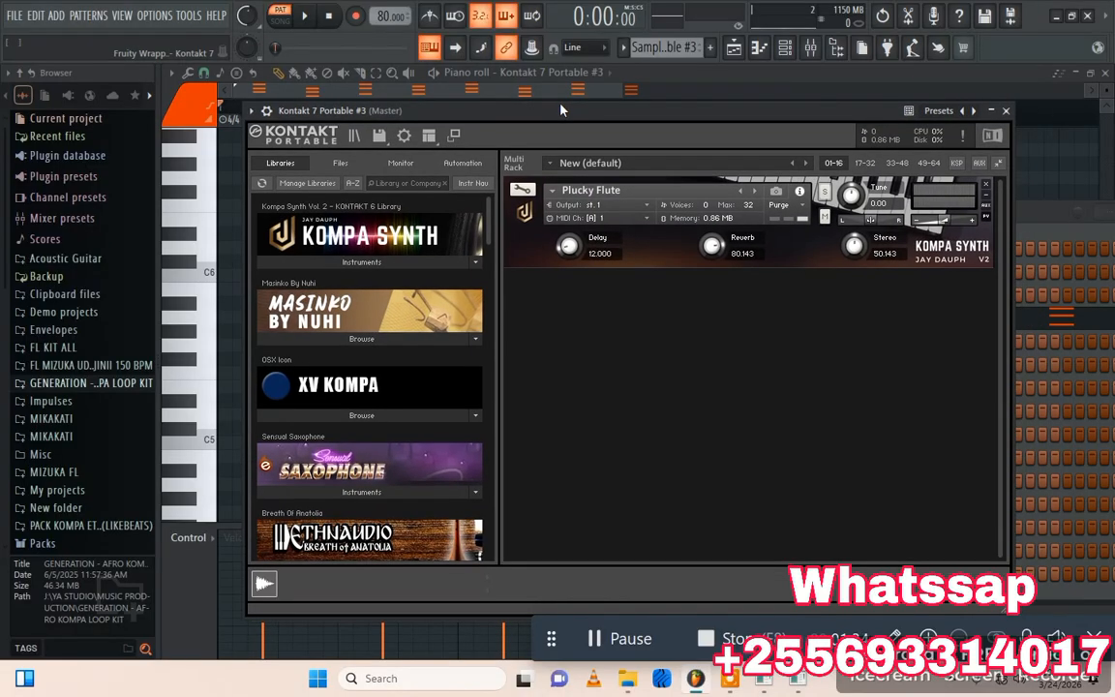
Browse the Kompa Synth folders Flute Types and Soft Leads and locate Plucky Flute in Soft Leads.
left_click(368, 261)
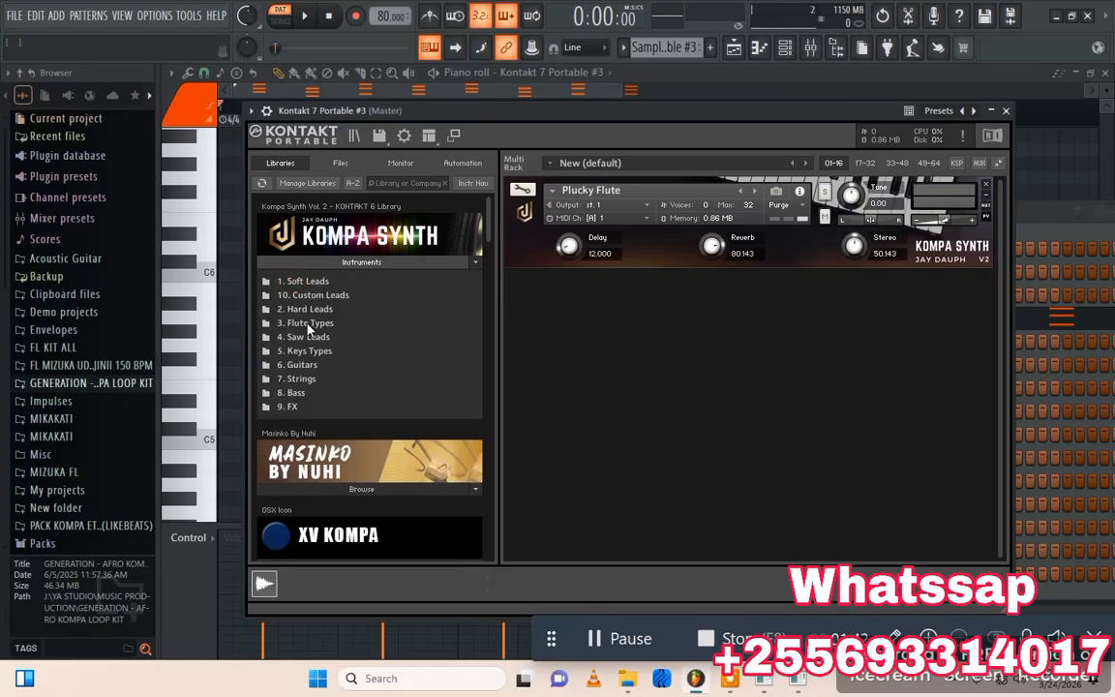
left_click(310, 326)
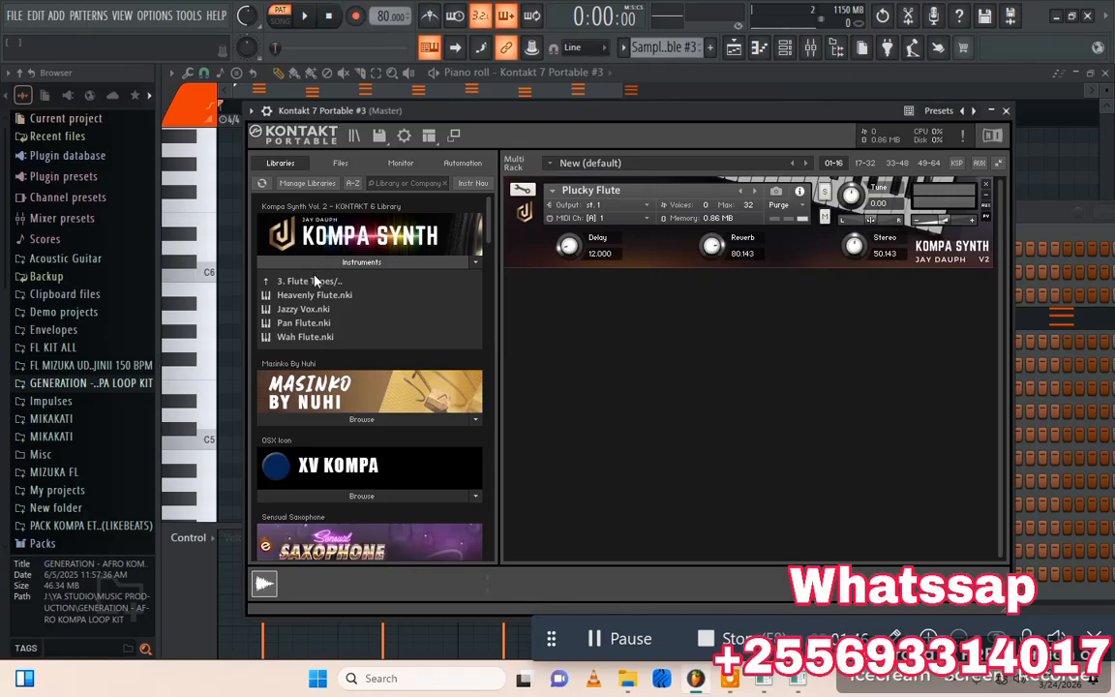
left_click(292, 282)
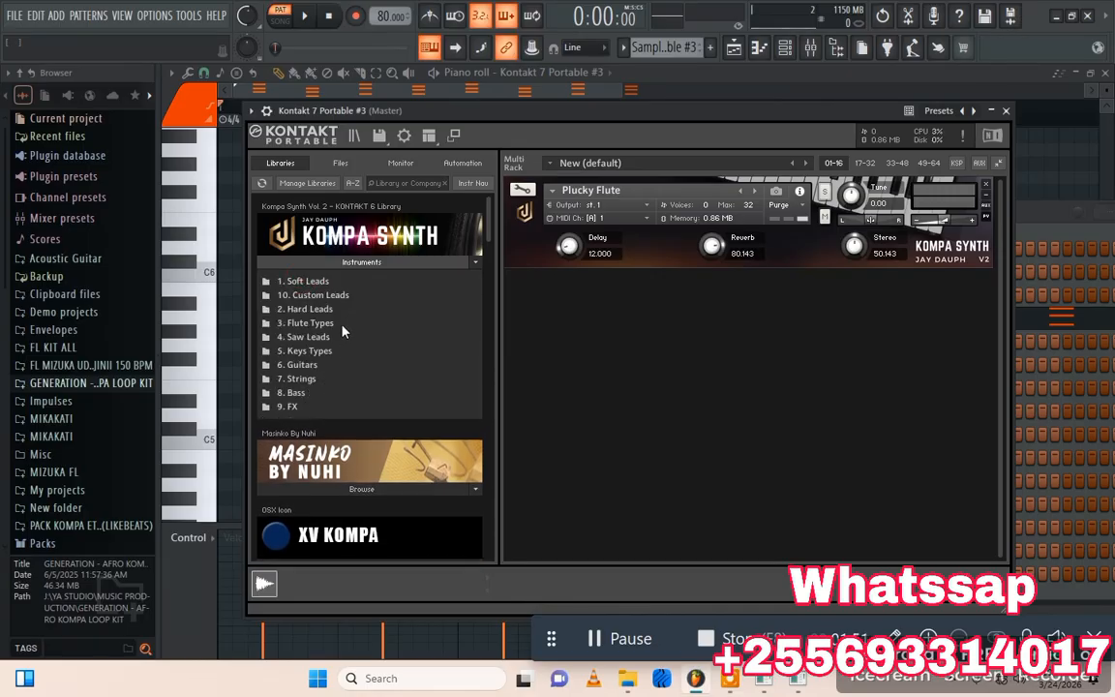
left_click(313, 283)
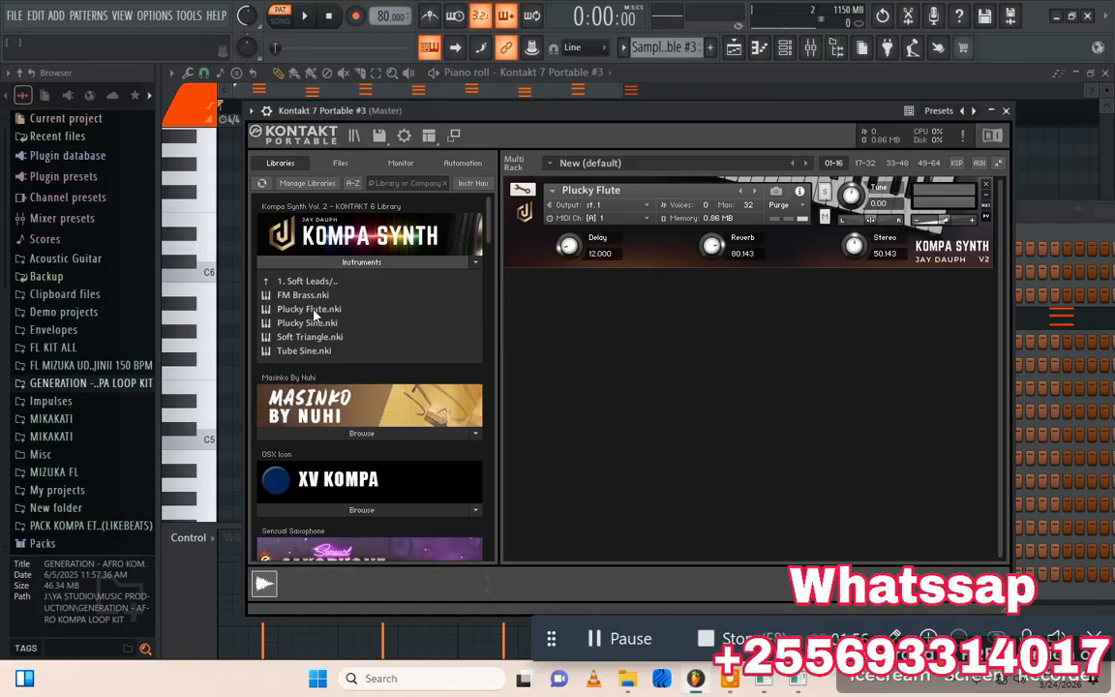
left_click(314, 309)
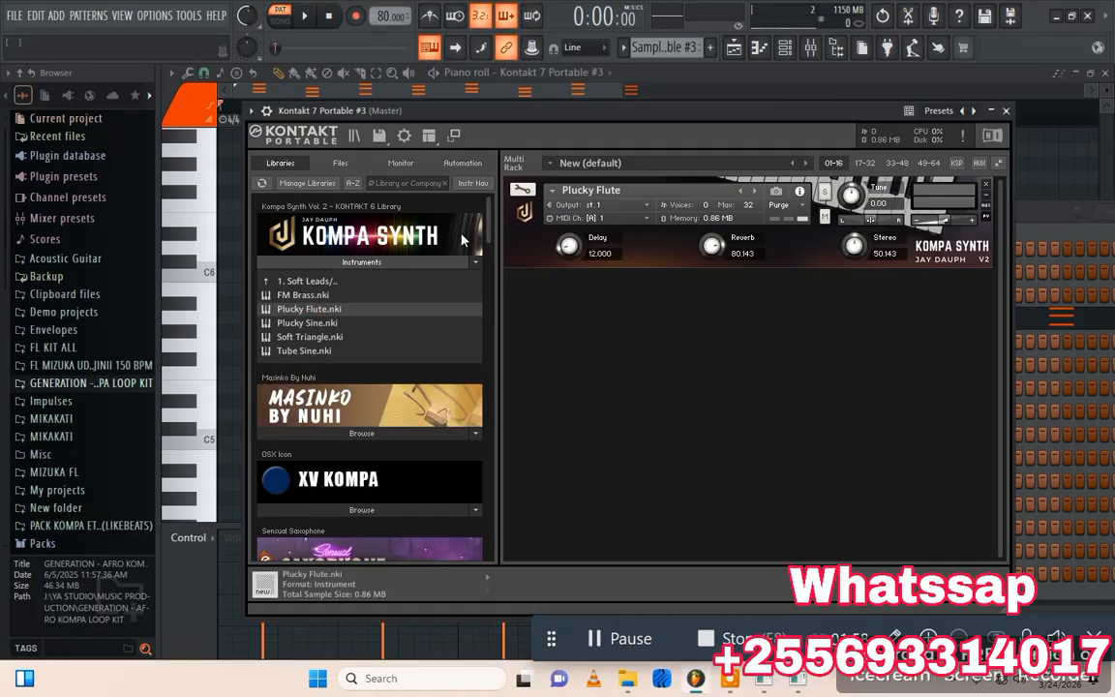
Replace Plucky Flute with FM Brass in the rack and audition the pattern with it.
left_click(298, 296)
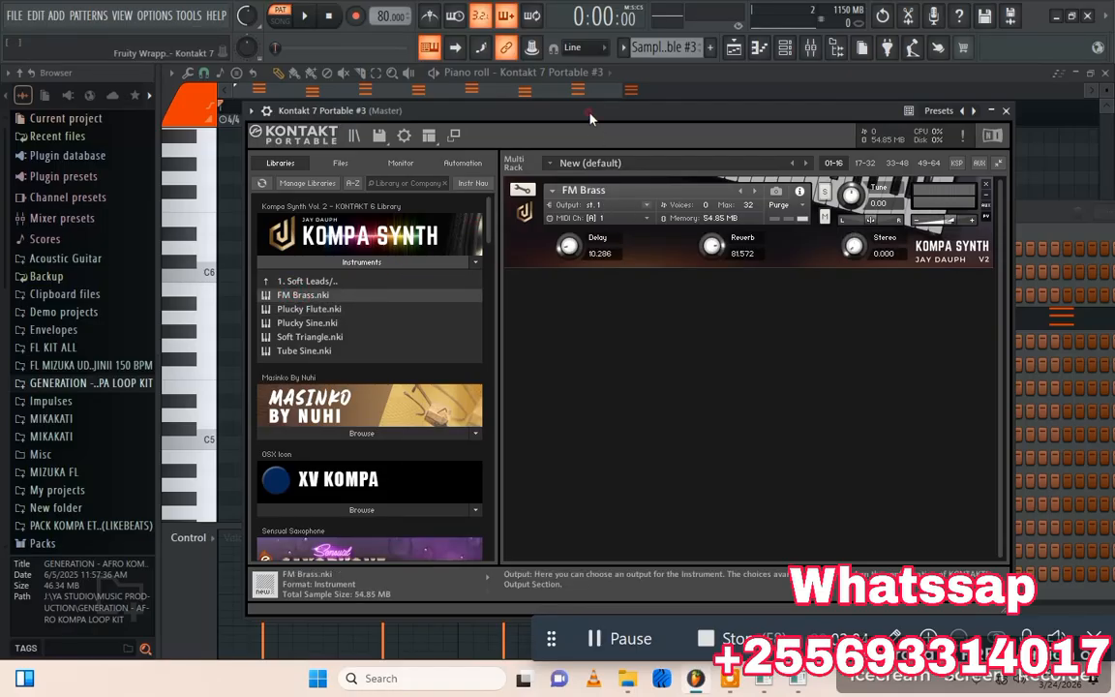
key("space")
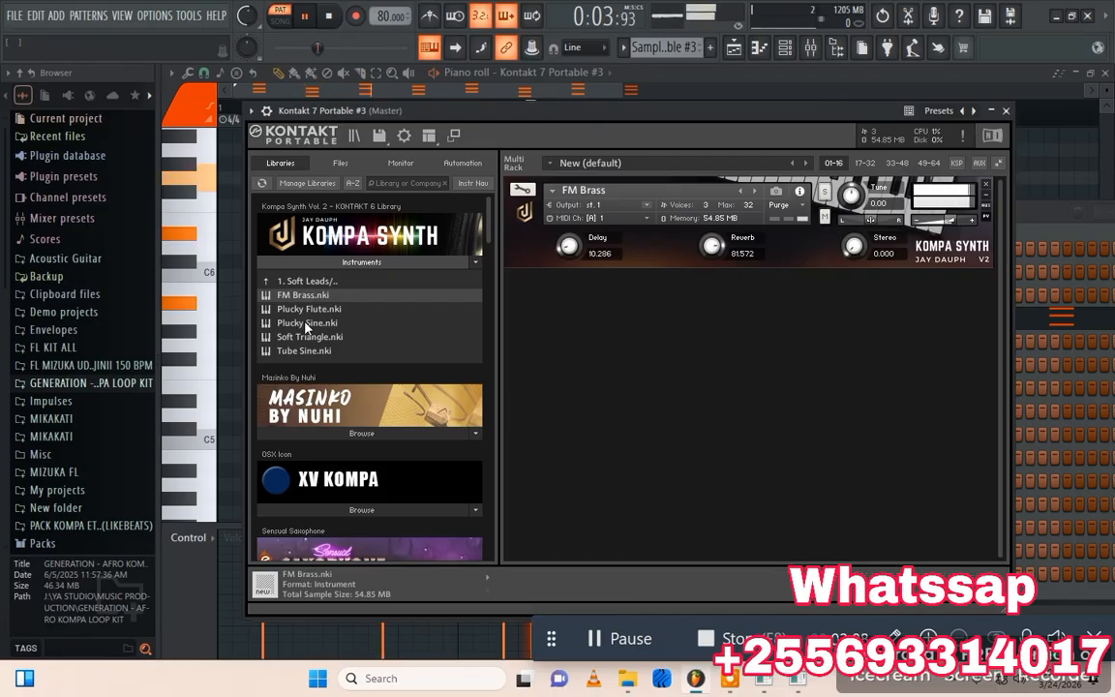
key("space")
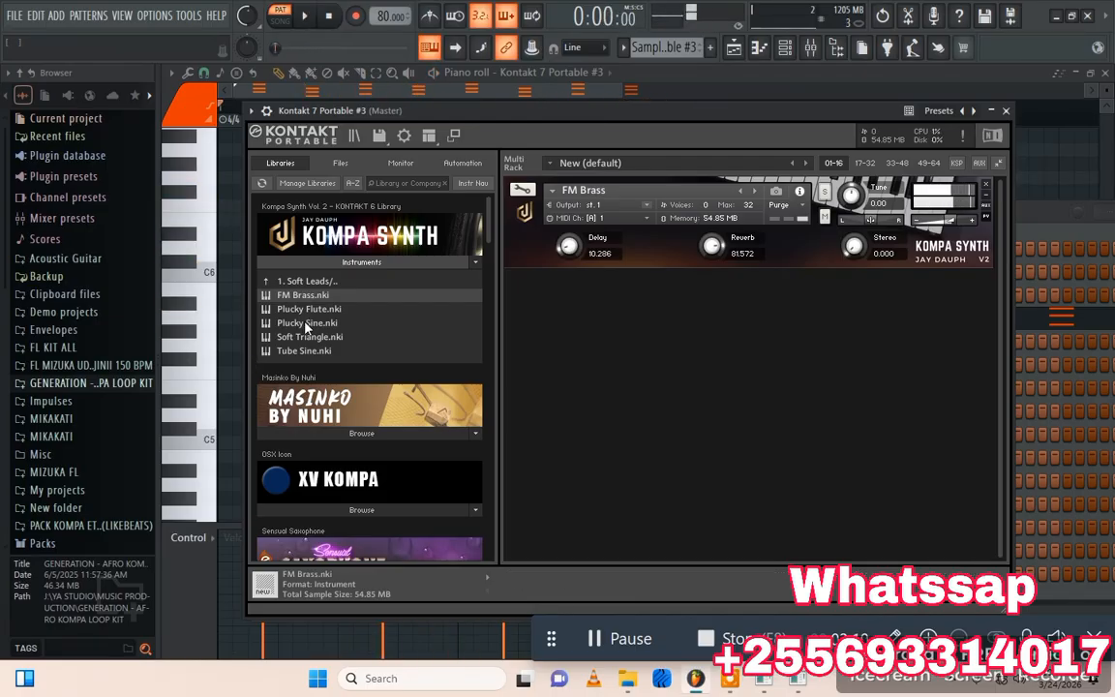
Swap FM Brass for Plucky Sine and audition the pattern with it.
left_click(306, 327)
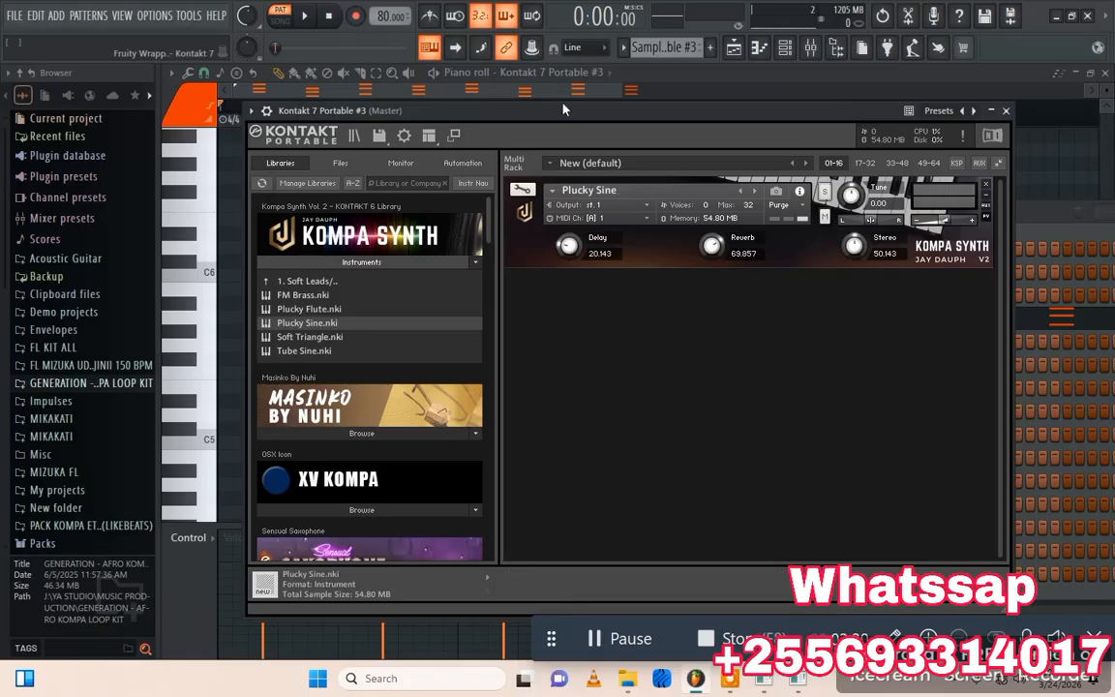
key("space")
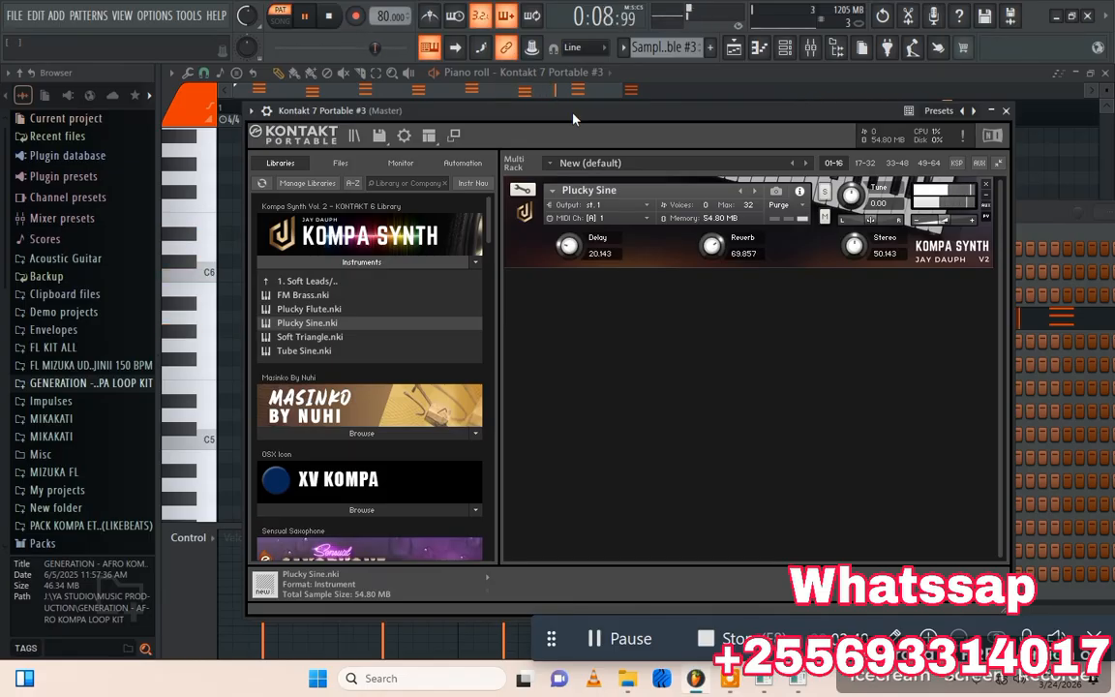
key("space")
Swap Plucky Sine for Soft Triangle and audition the pattern with it.
left_click_drag(302, 337, 610, 192)
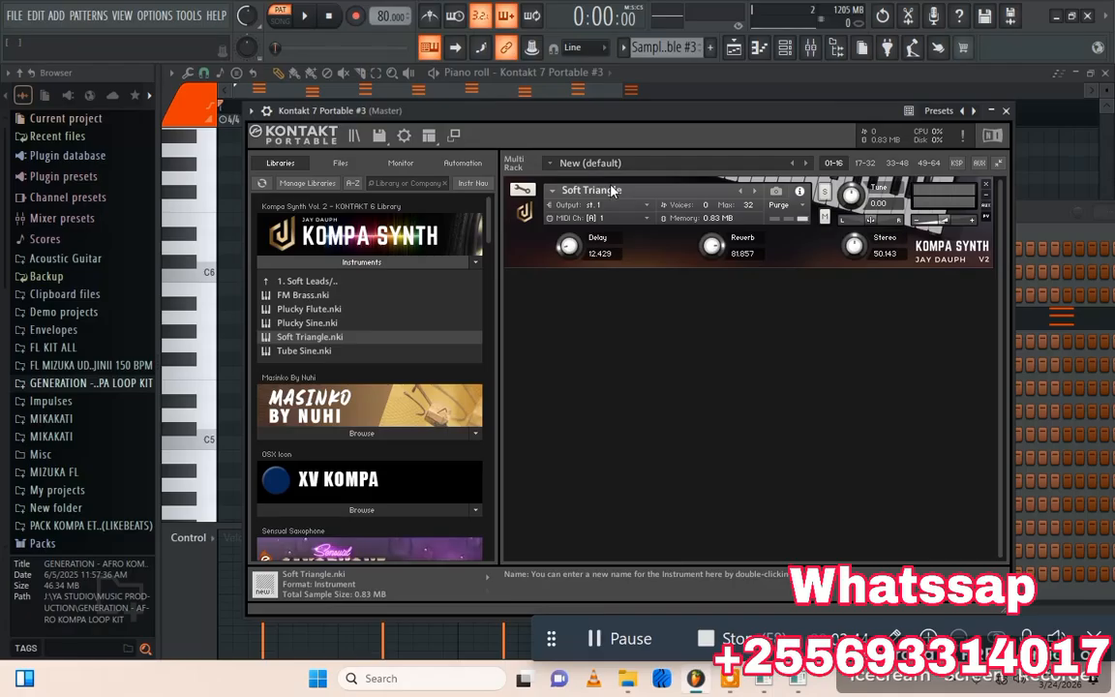
key("space")
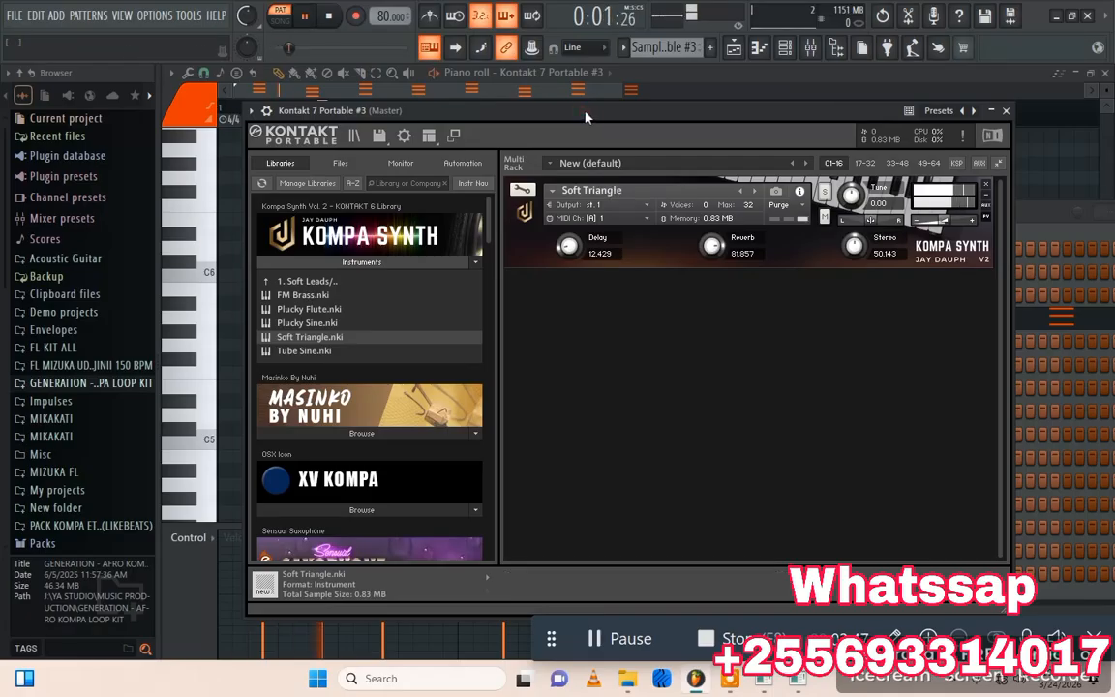
key("space")
Replace Soft Triangle with Tube Sine and audition the pattern with it.
left_click_drag(329, 355, 639, 203)
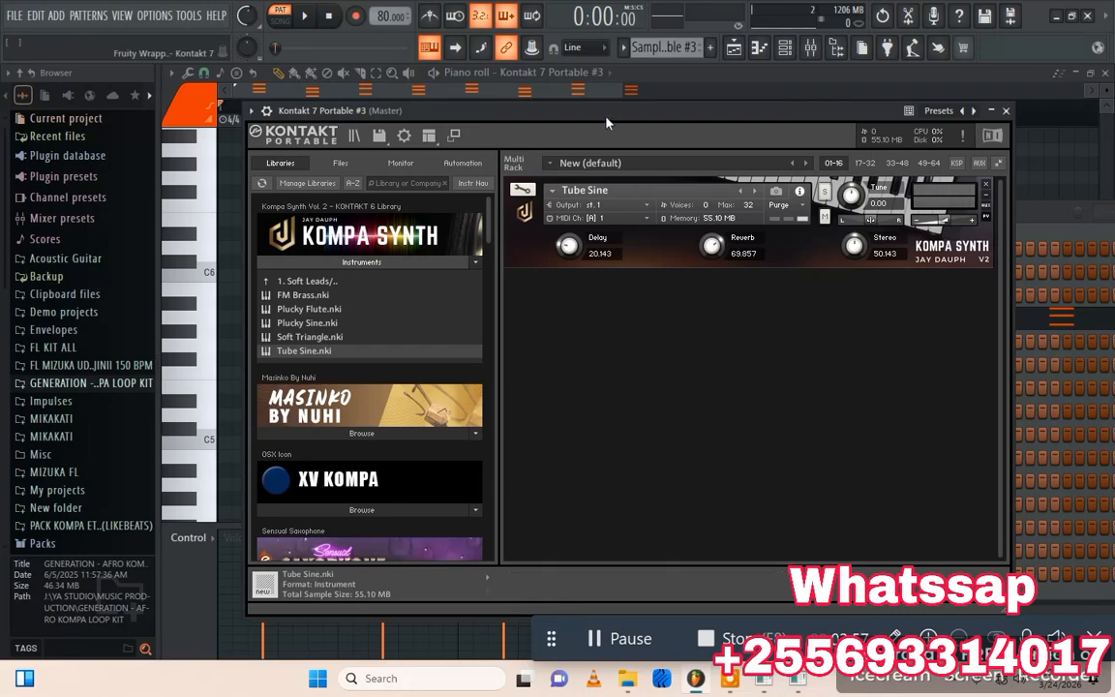
key("space")
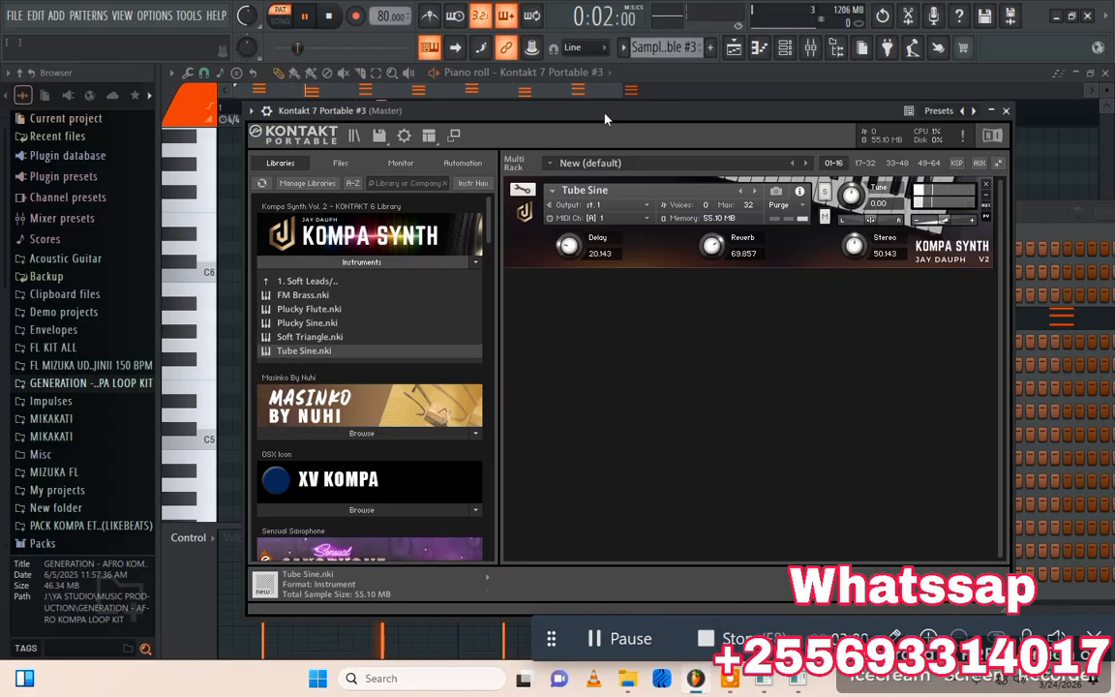
key("space")
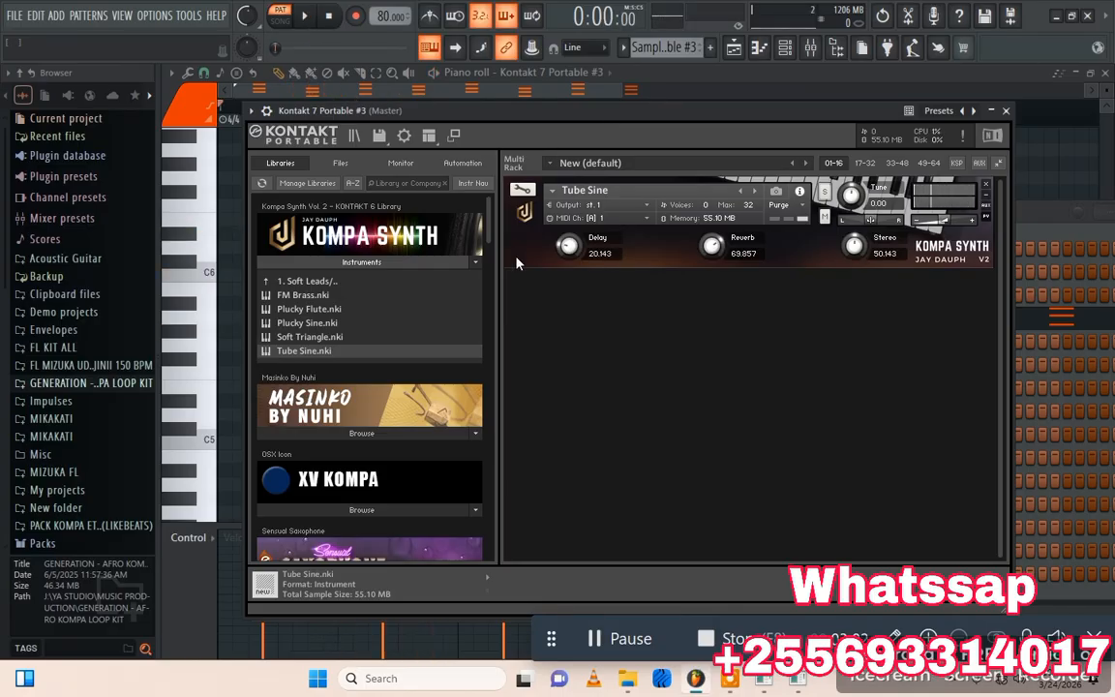
Add Soft Triangle to the rack below Tube Sine and set its MIDI channel to port A, channel 1.
left_click(291, 337)
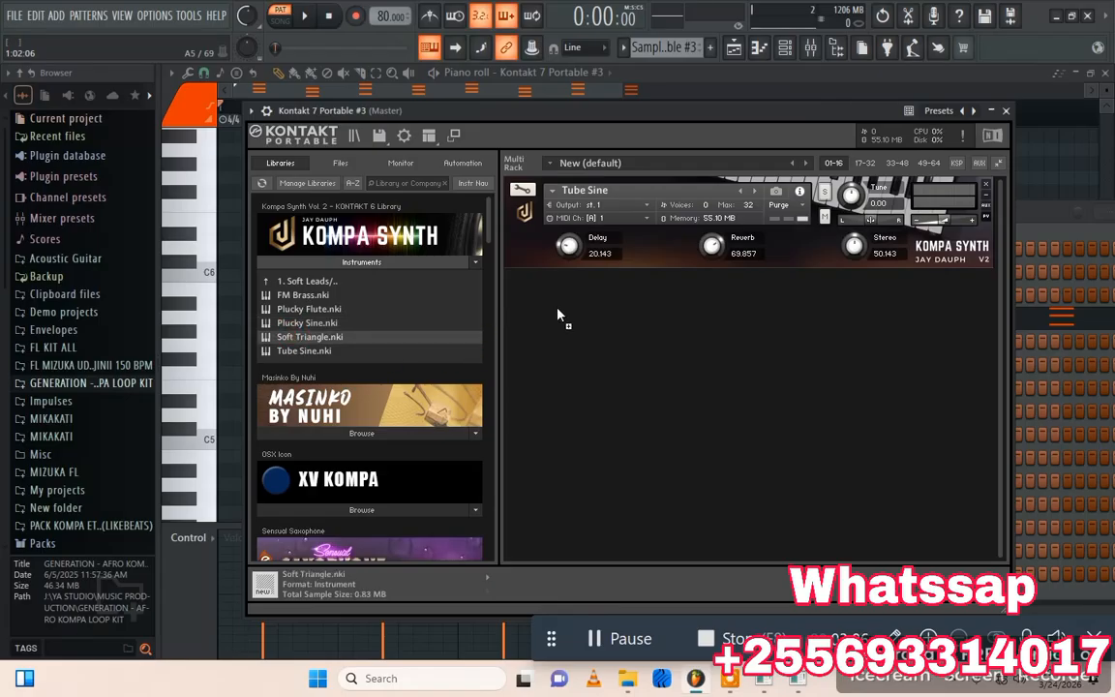
left_click_drag(558, 315, 558, 315)
left_click(591, 311)
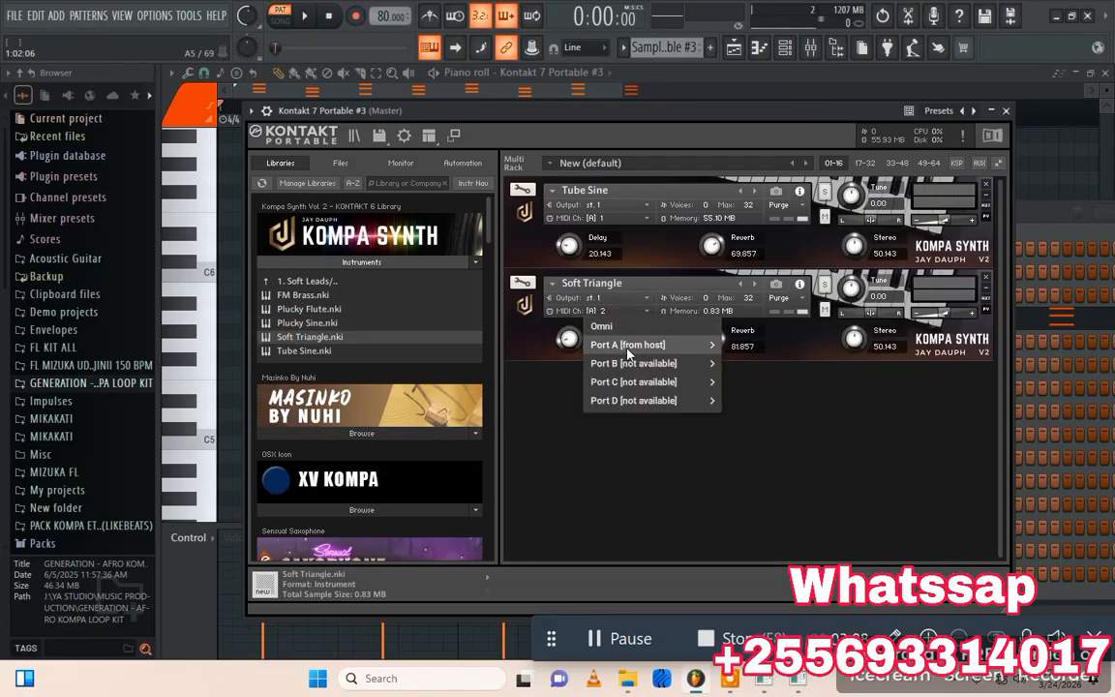
mouse_move(627, 345)
left_click(741, 346)
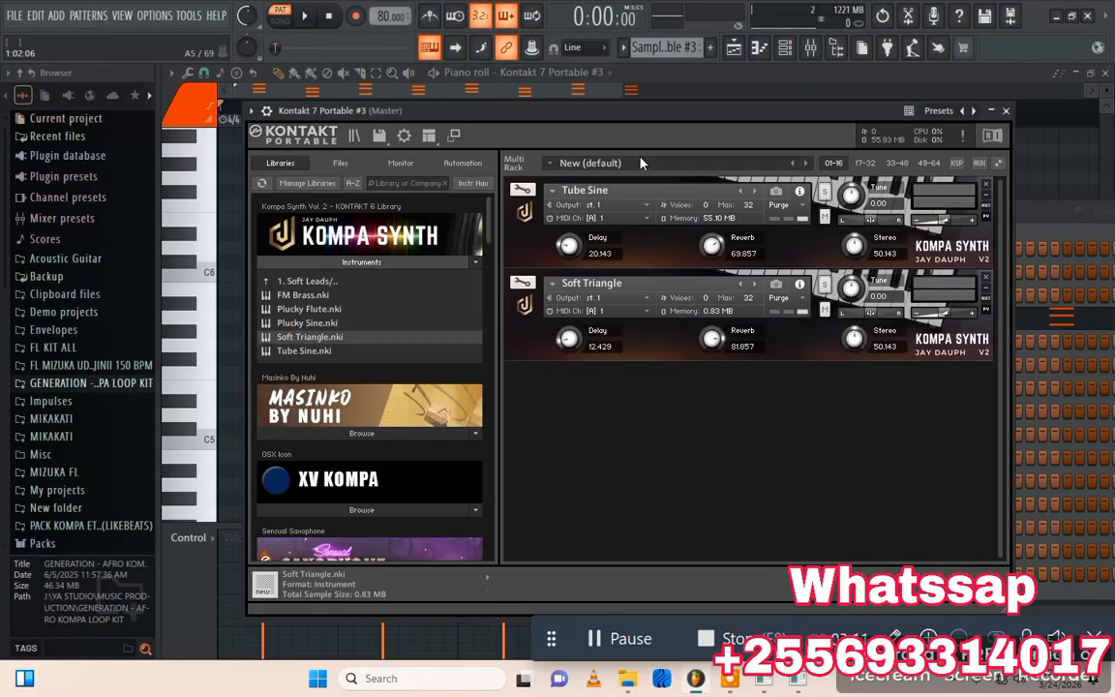
Audition the pattern with Tube Sine and Soft Triangle layered, and remove Soft Triangle from the rack.
key("space")
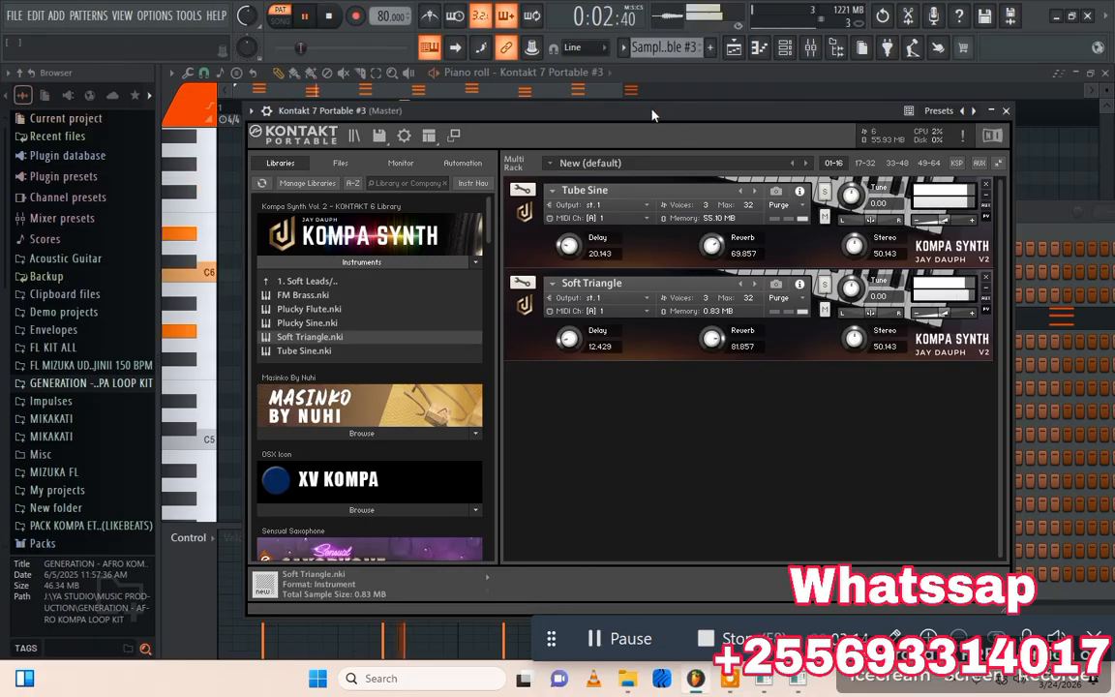
key("space")
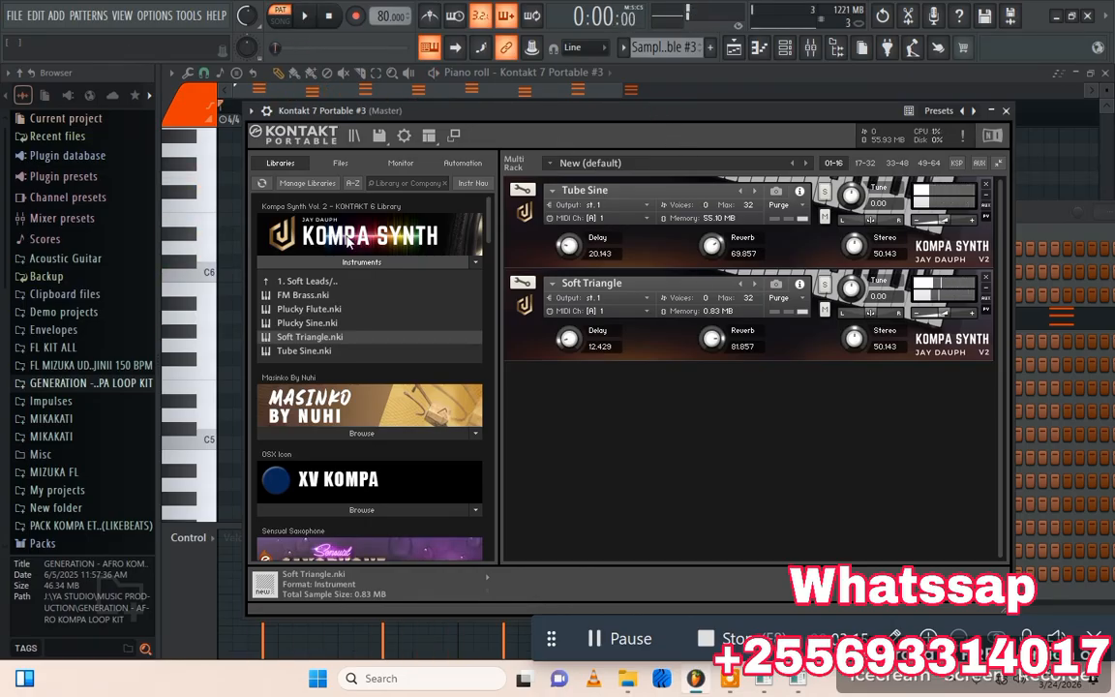
left_click(985, 282)
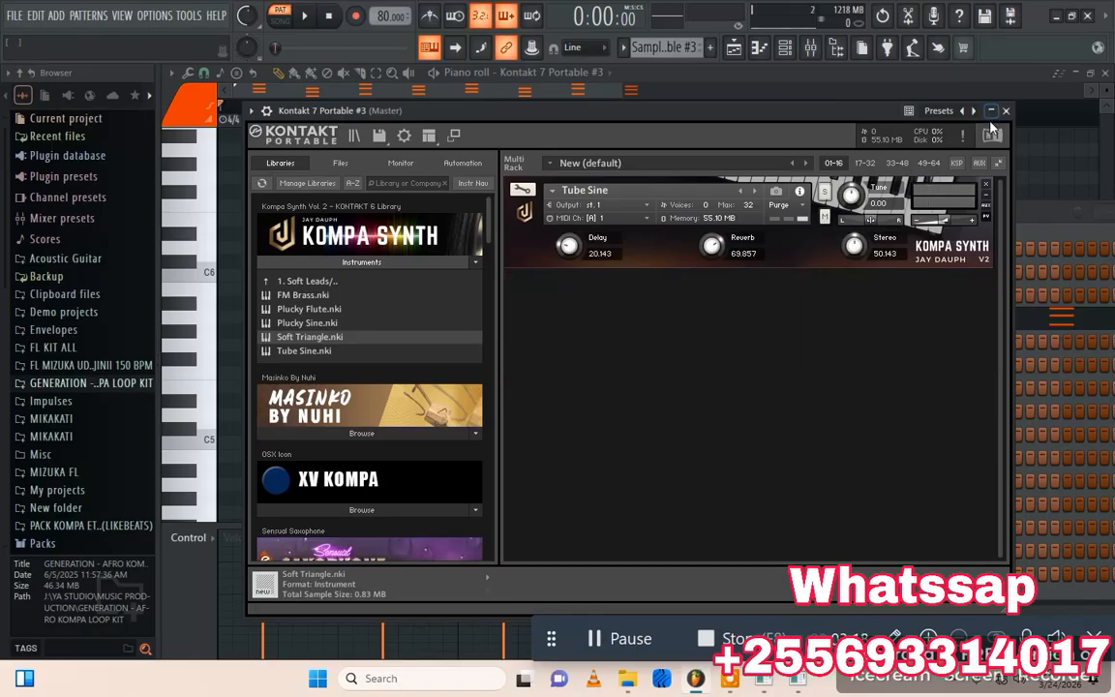
Close the Kontakt instrument, select the pattern Sampler - Kontakt 7 Portable #4 and play it with the playlist and channel rack shown.
key("Escape")
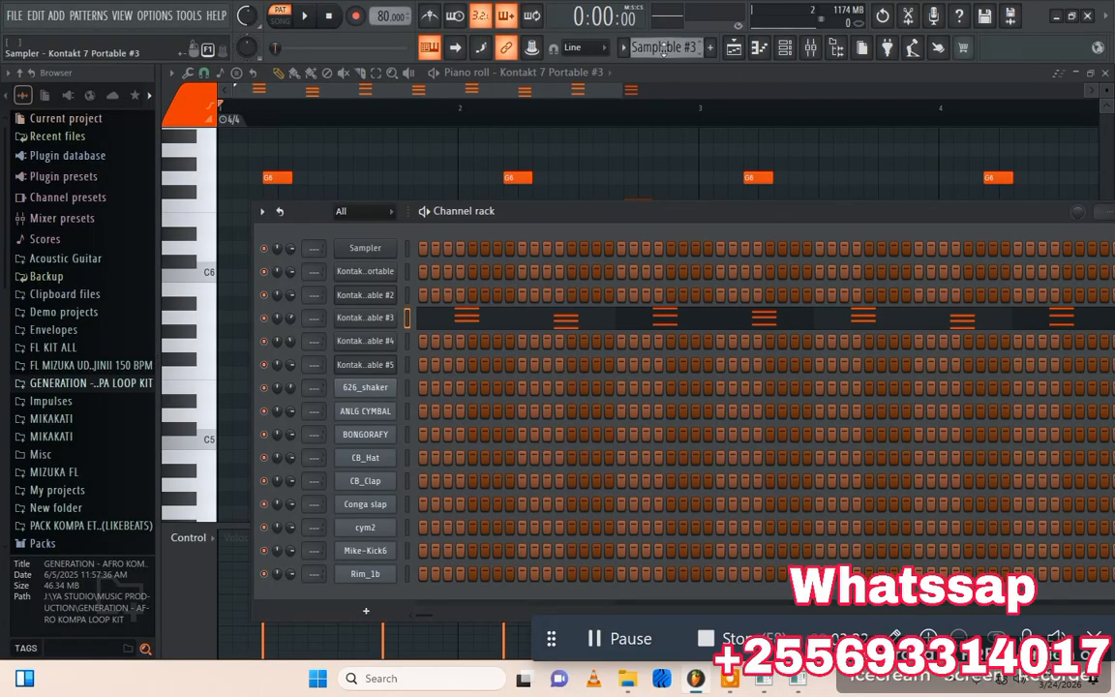
scroll(668, 47, "down", 1)
key("F5")
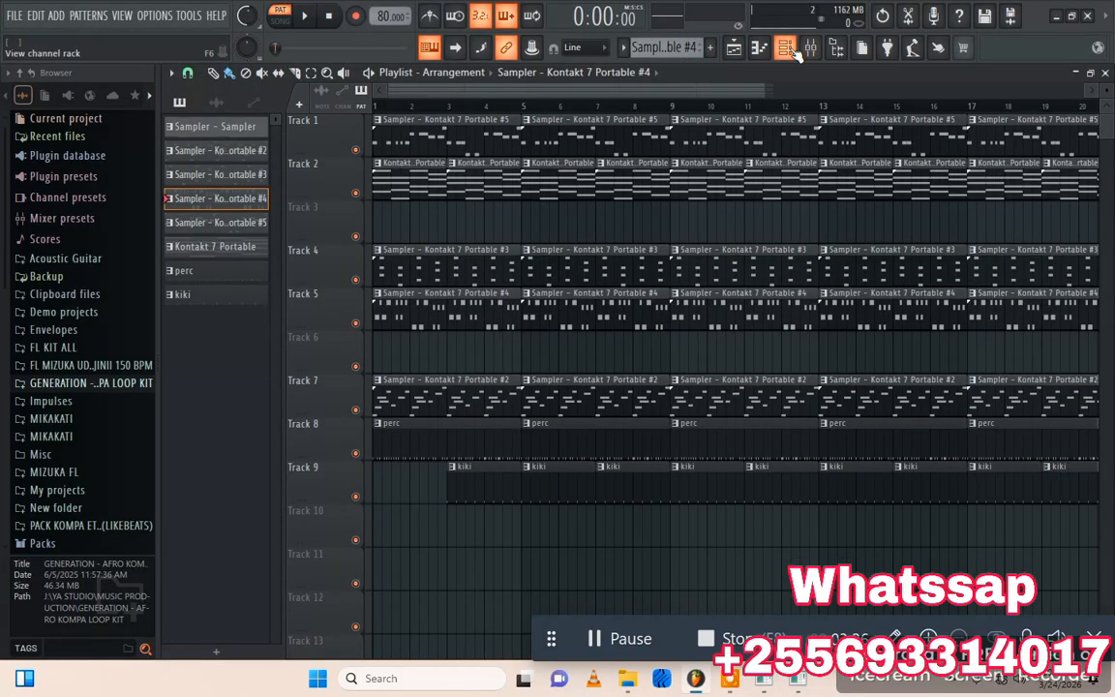
key("F6")
key("space")
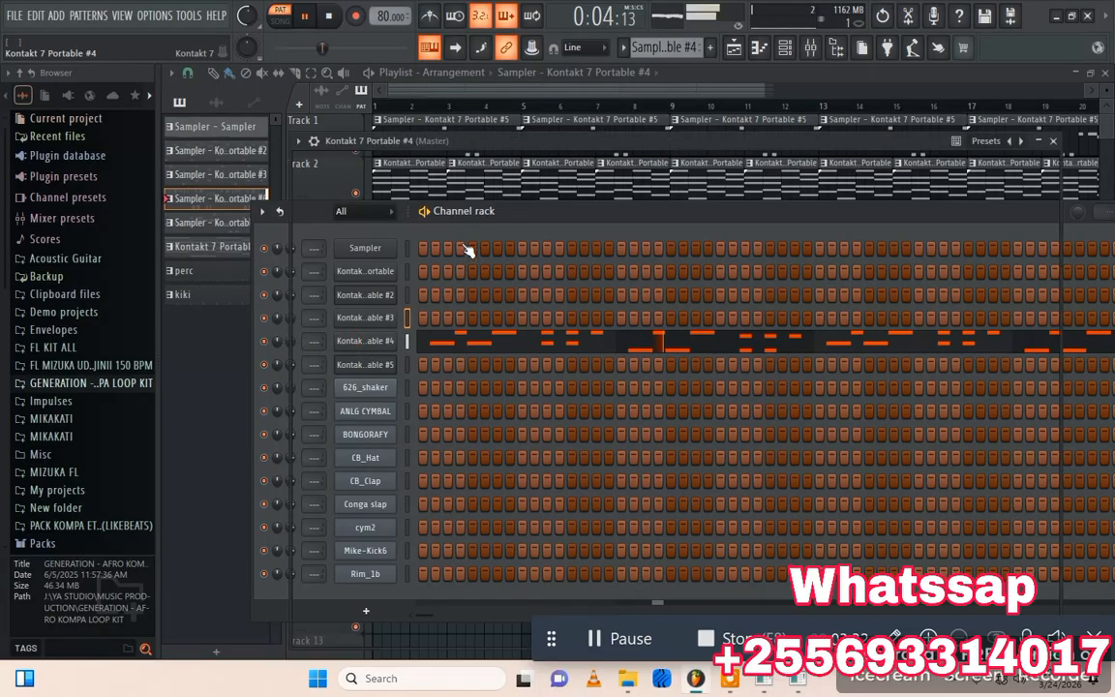
Open the Kontakt 7 Portable #4 instrument, stop the playback and list the instruments in Kompa Synth's Saw Leads folder.
left_click(361, 341)
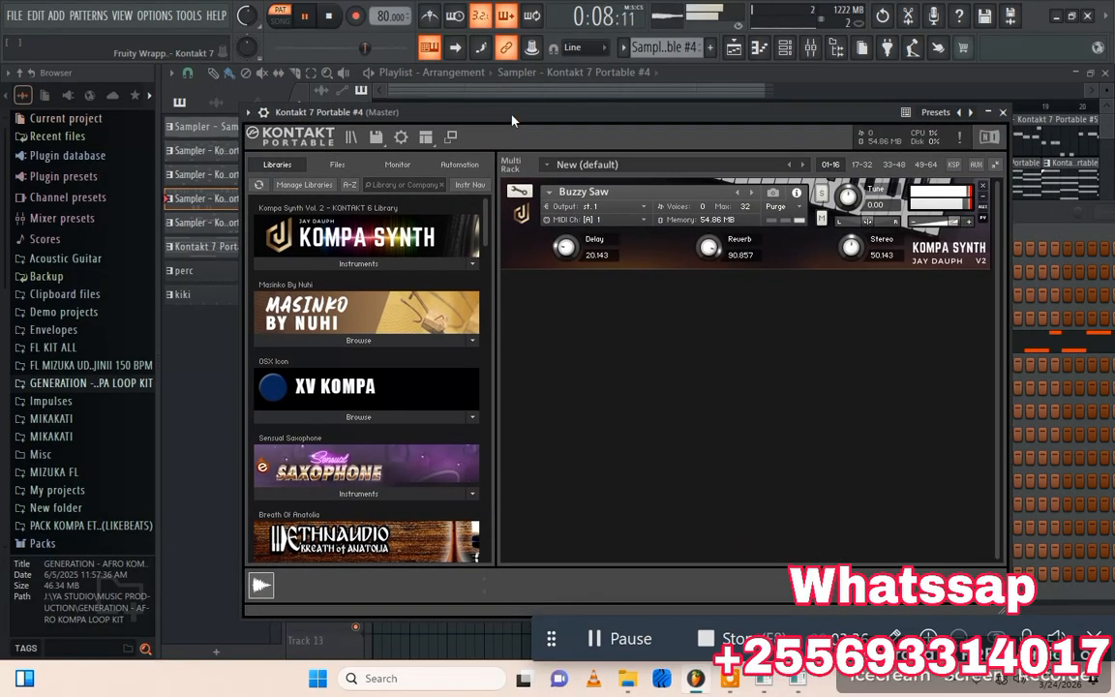
key("space")
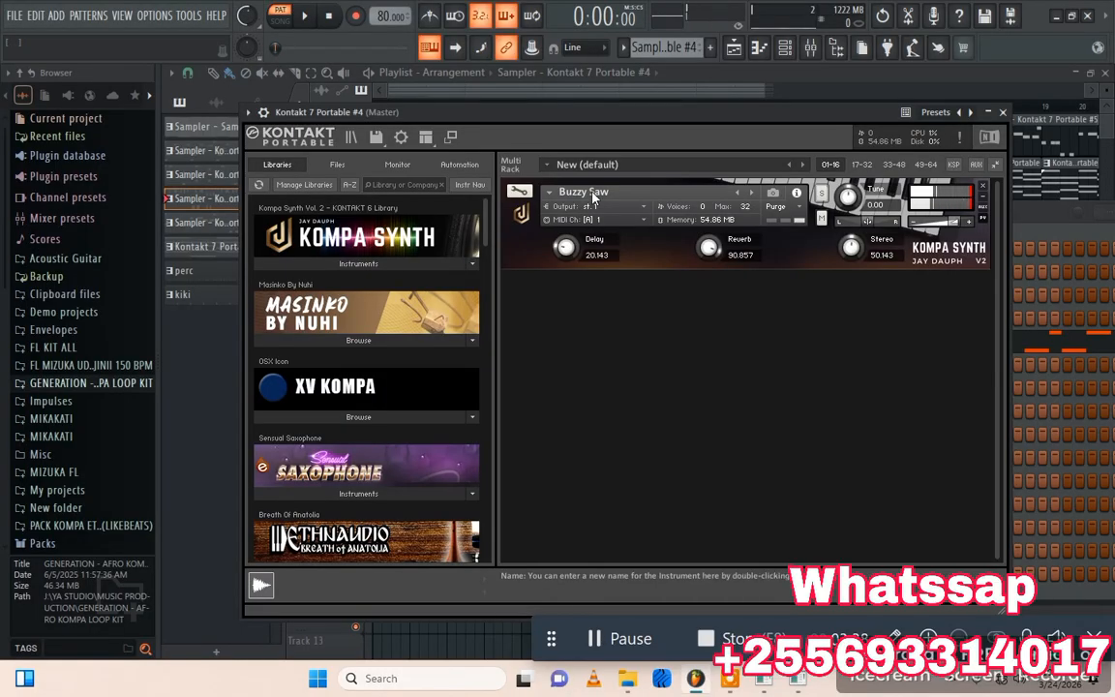
left_click(350, 263)
left_click(304, 283)
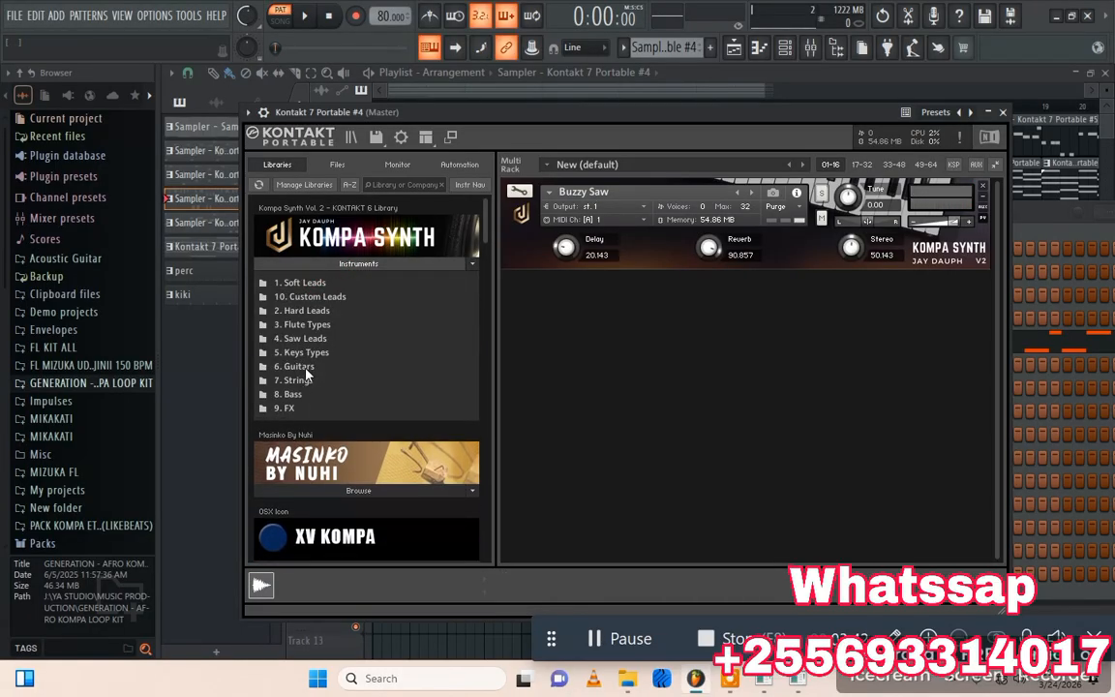
left_click(304, 339)
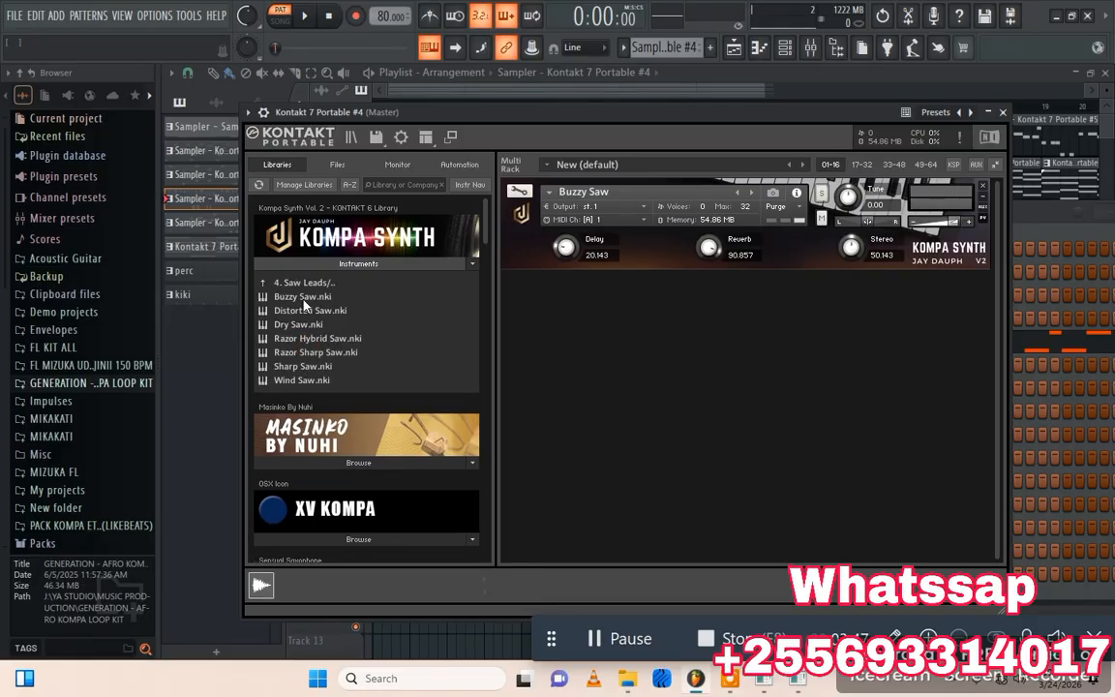
Replace Buzzy Saw with Distorted Saw in the rack and audition the pattern with it.
left_click_drag(310, 318, 557, 188)
left_click(611, 393)
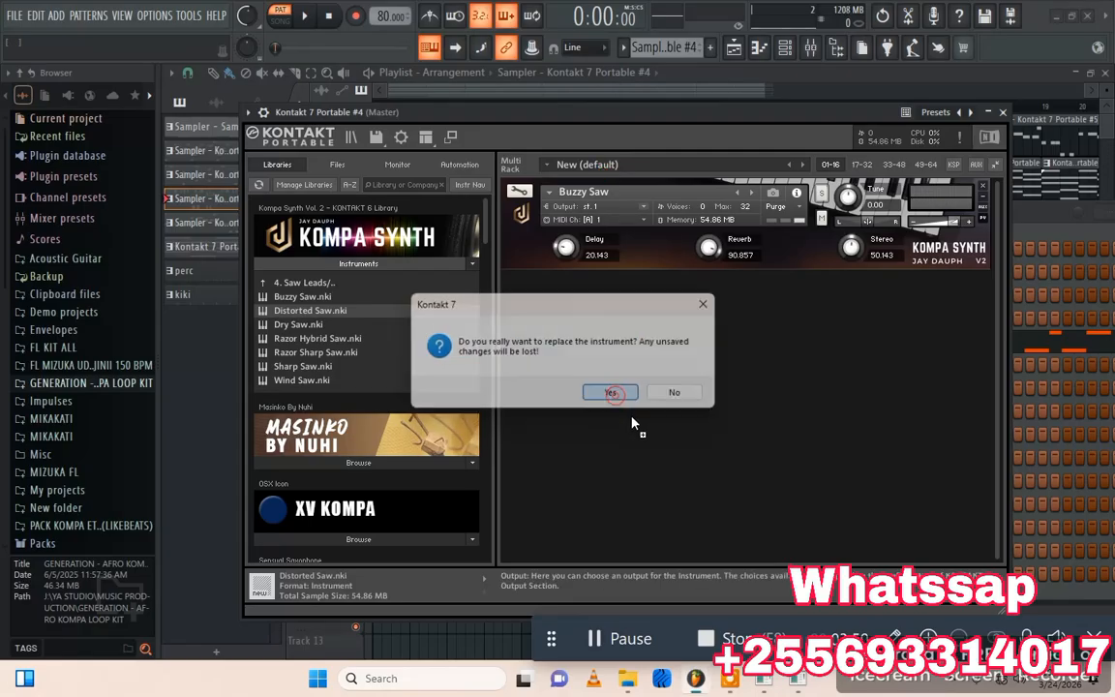
left_click(650, 114)
key("space")
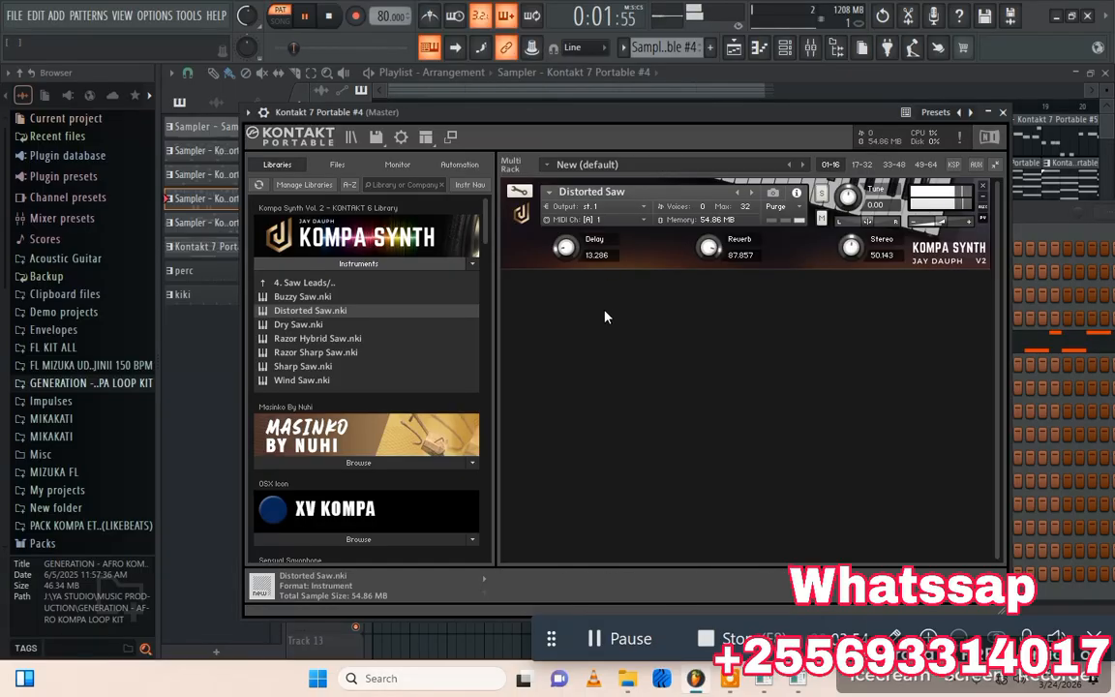
Stop the playback, replace Distorted Saw with Dry Saw in the Kontakt rack and audition the pattern with it.
key("space")
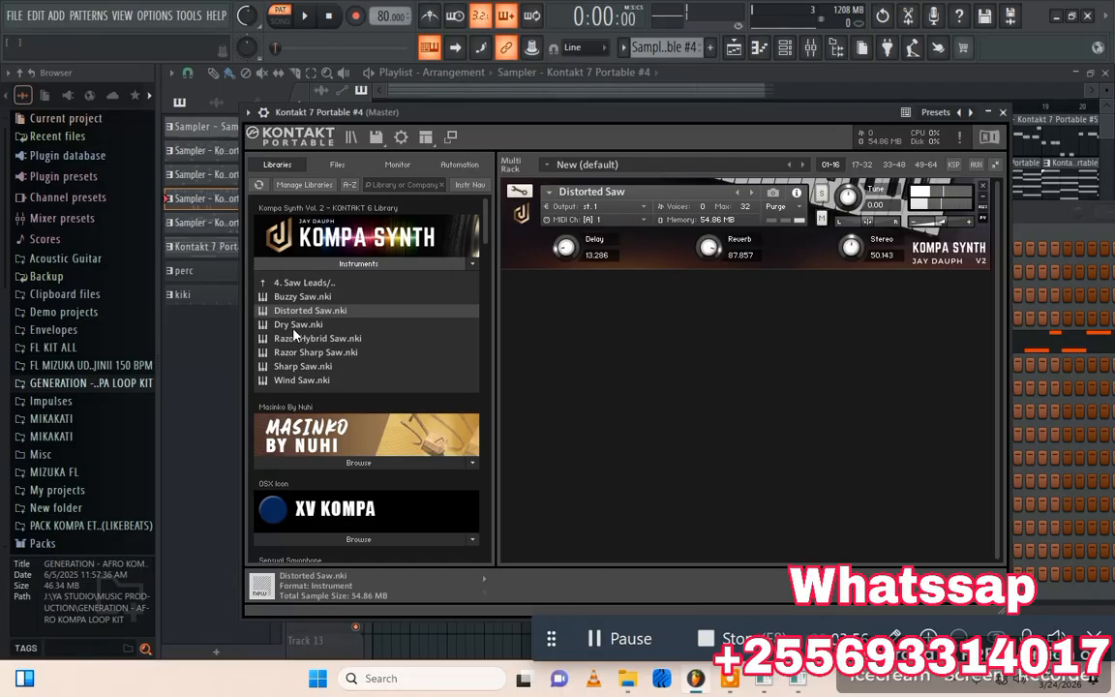
left_click(293, 325)
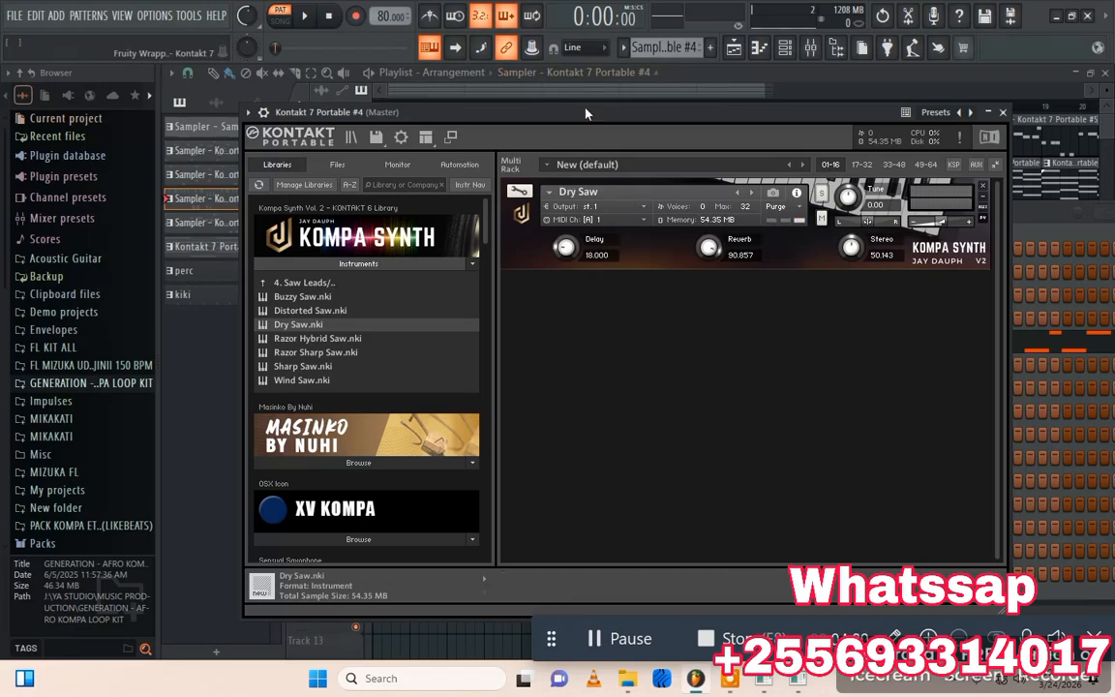
left_click_drag(583, 112, 570, 118)
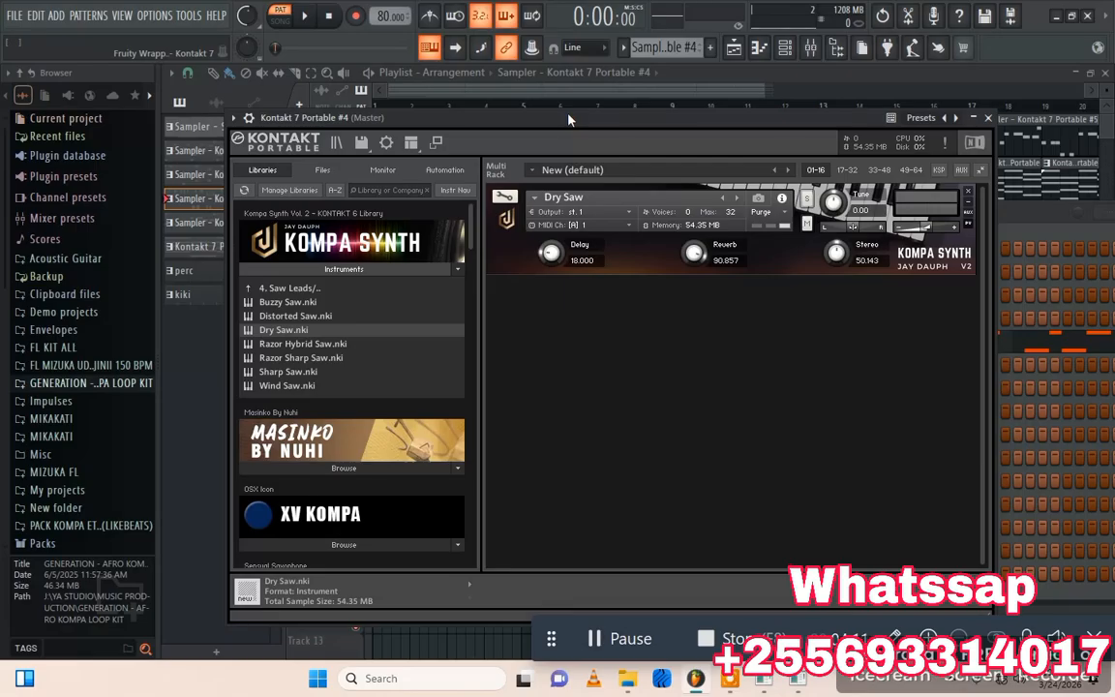
key("space")
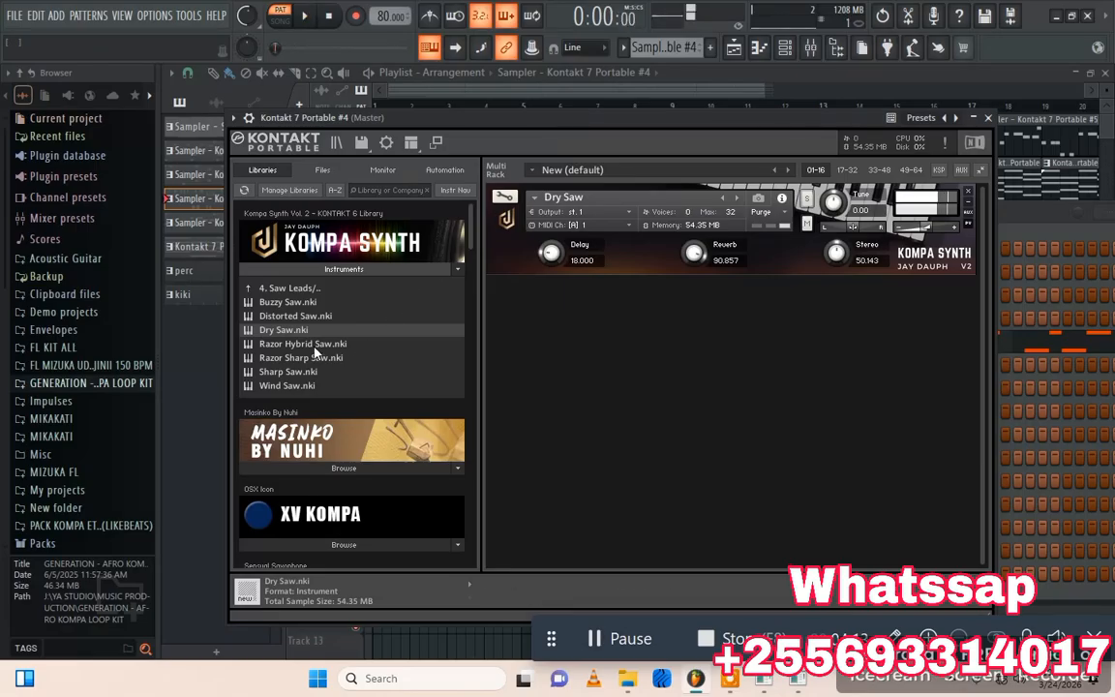
Replace Dry Saw with Razor Hybrid Saw, audition the pattern with it and stop the playback.
left_click(336, 345)
key("space")
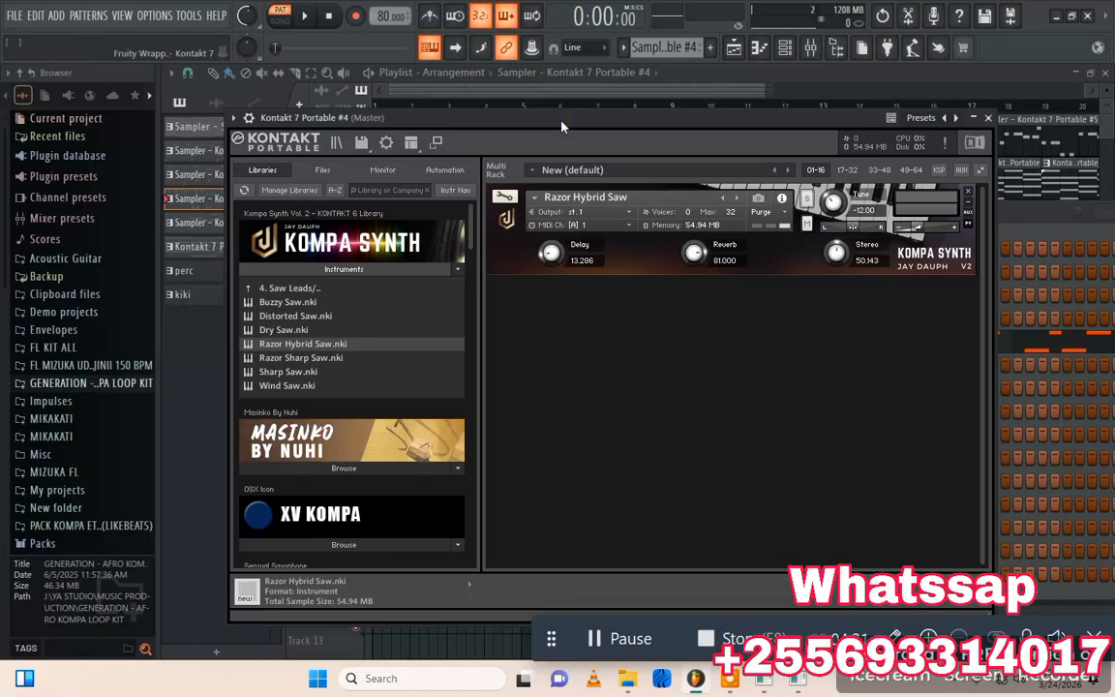
key("space")
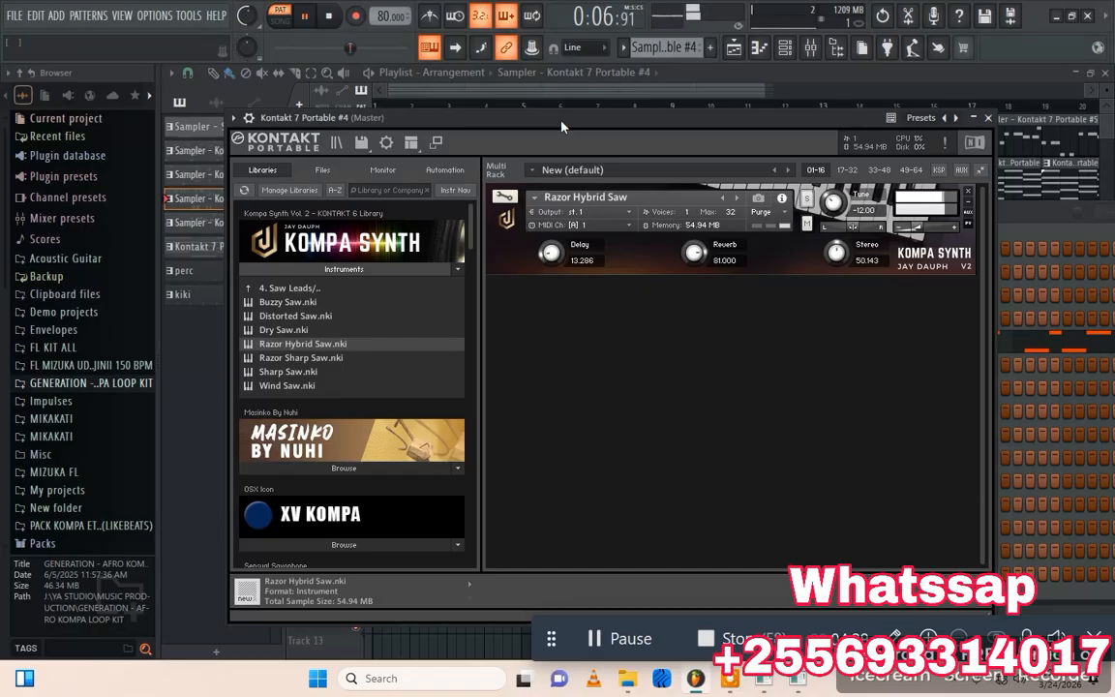
key("space")
Load Razor Sharp Saw in place of Razor Hybrid Saw and audition the pattern with it.
left_click_drag(296, 358, 557, 203)
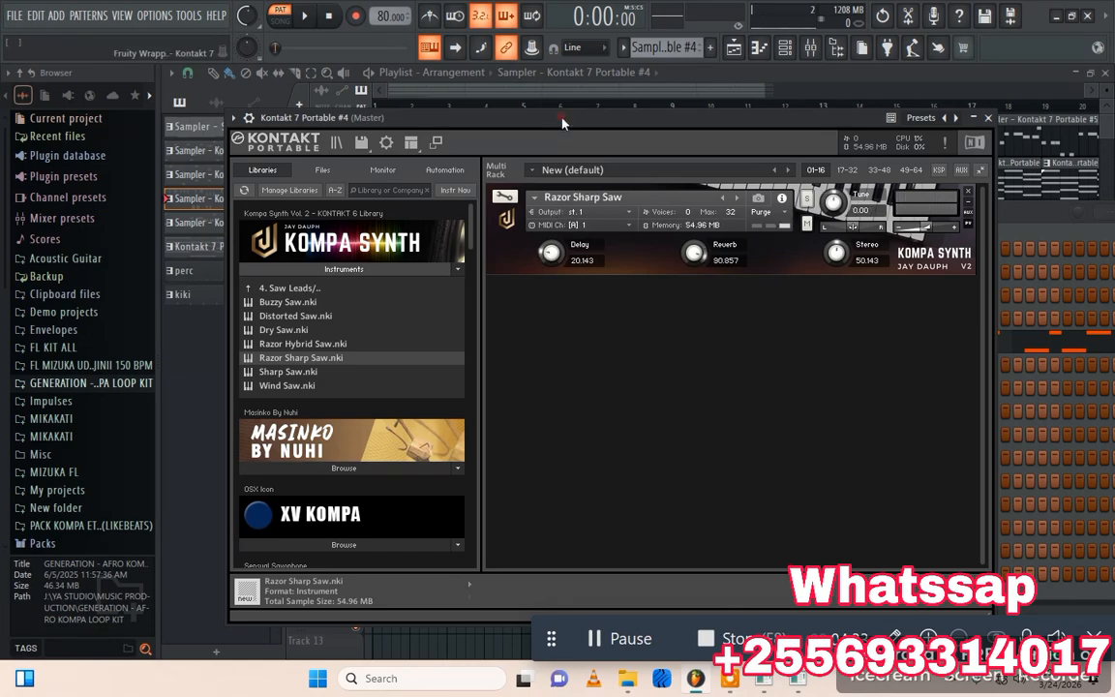
key("space")
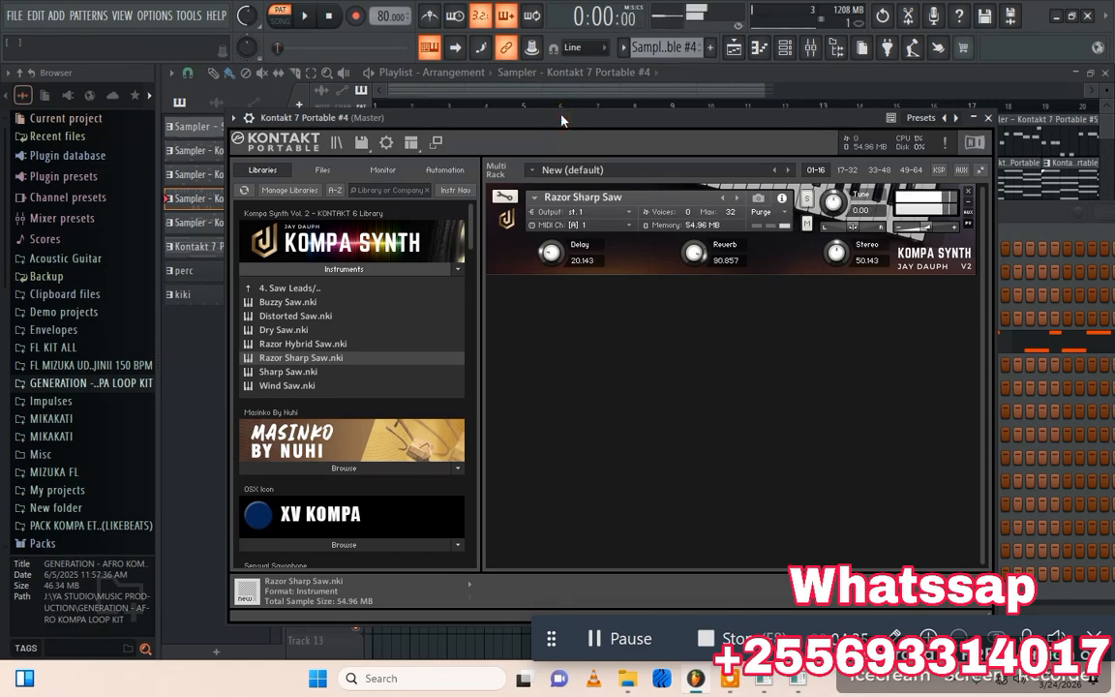
key("space")
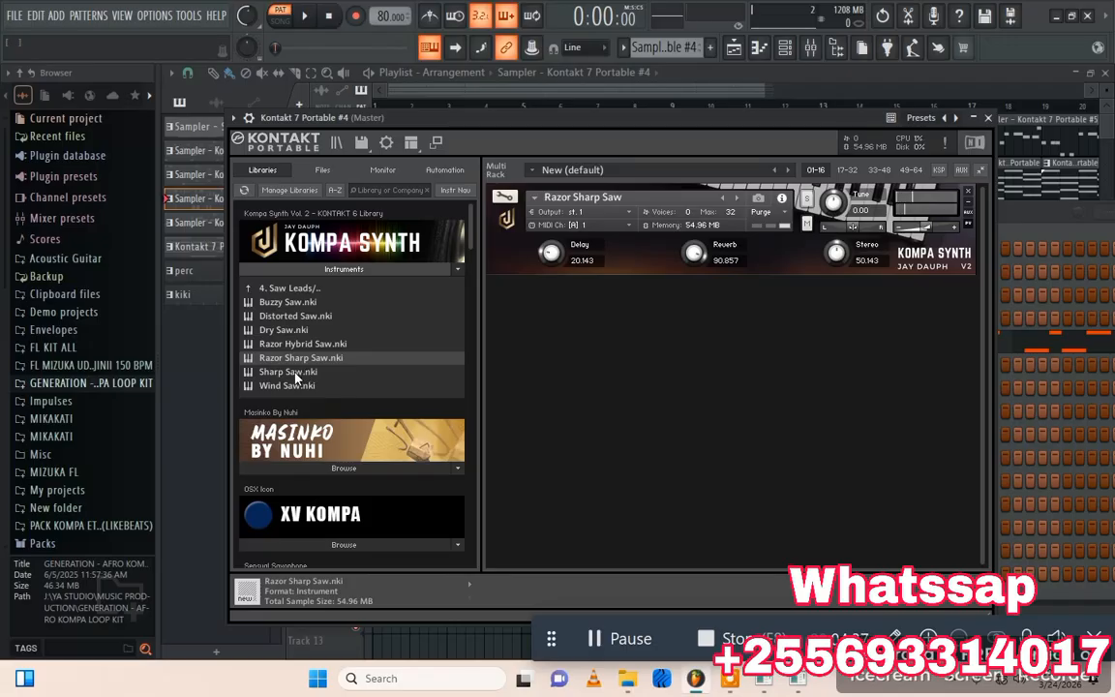
Swap Razor Sharp Saw for Wind Saw in the rack, then play the pattern and stop it.
left_click_drag(286, 387, 542, 292)
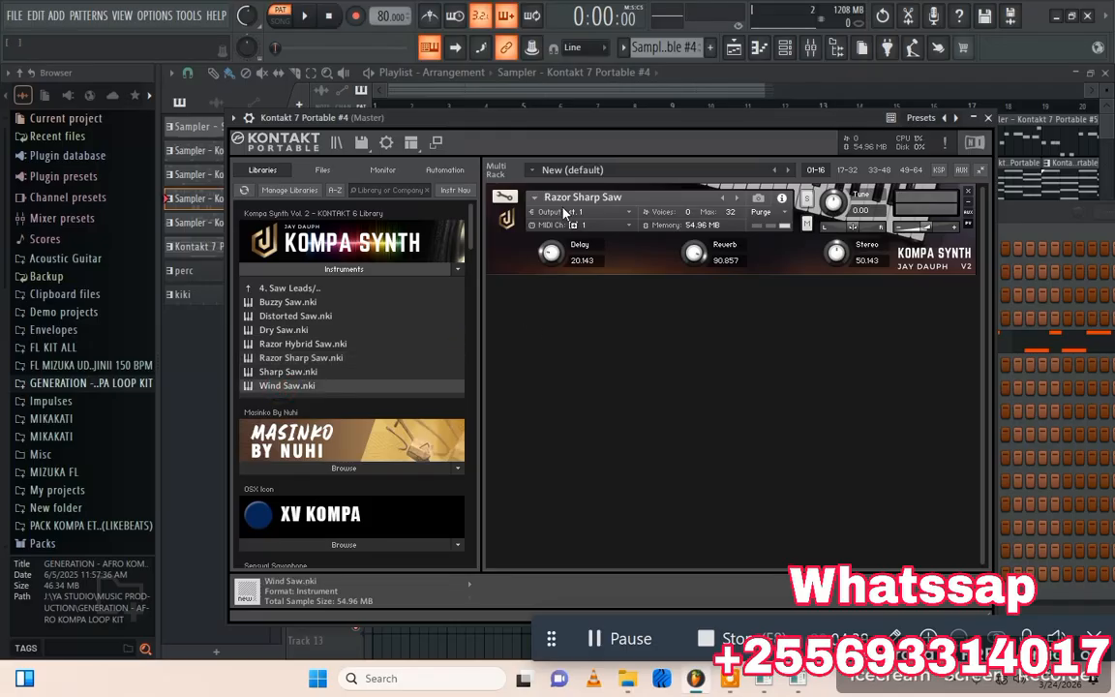
left_click_drag(563, 211, 563, 211)
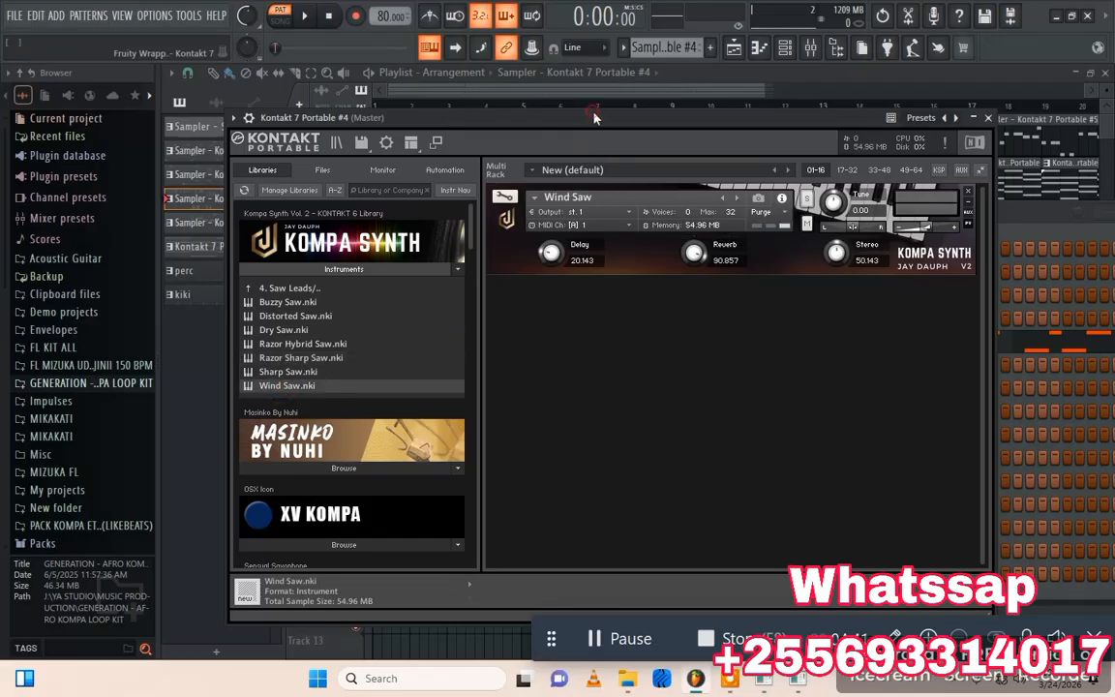
key("space")
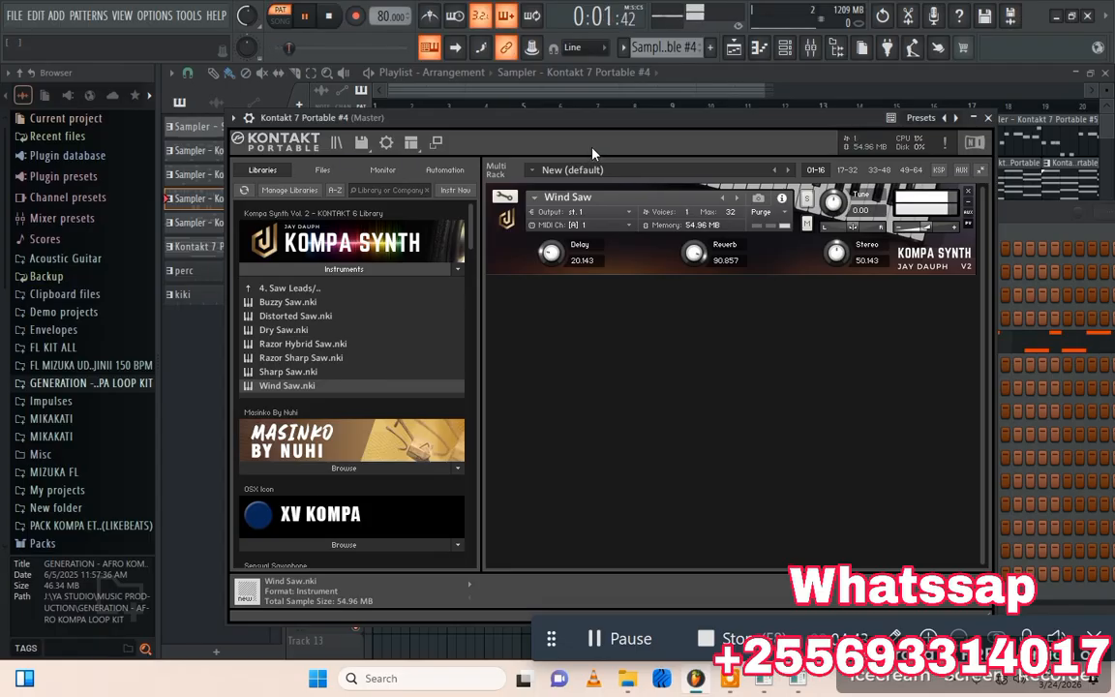
key("space")
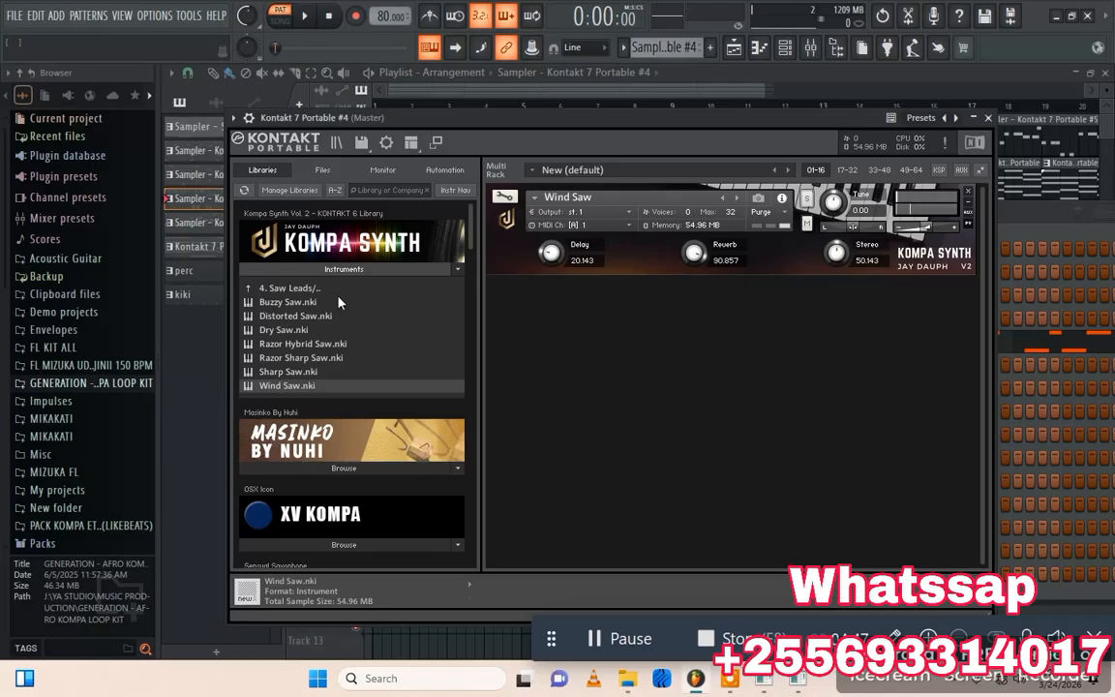
Close the Kontakt instrument, select the pattern Sampler - Kontakt 7 Portable #5 and audition it with its Sub Bass instrument open.
left_click(987, 117)
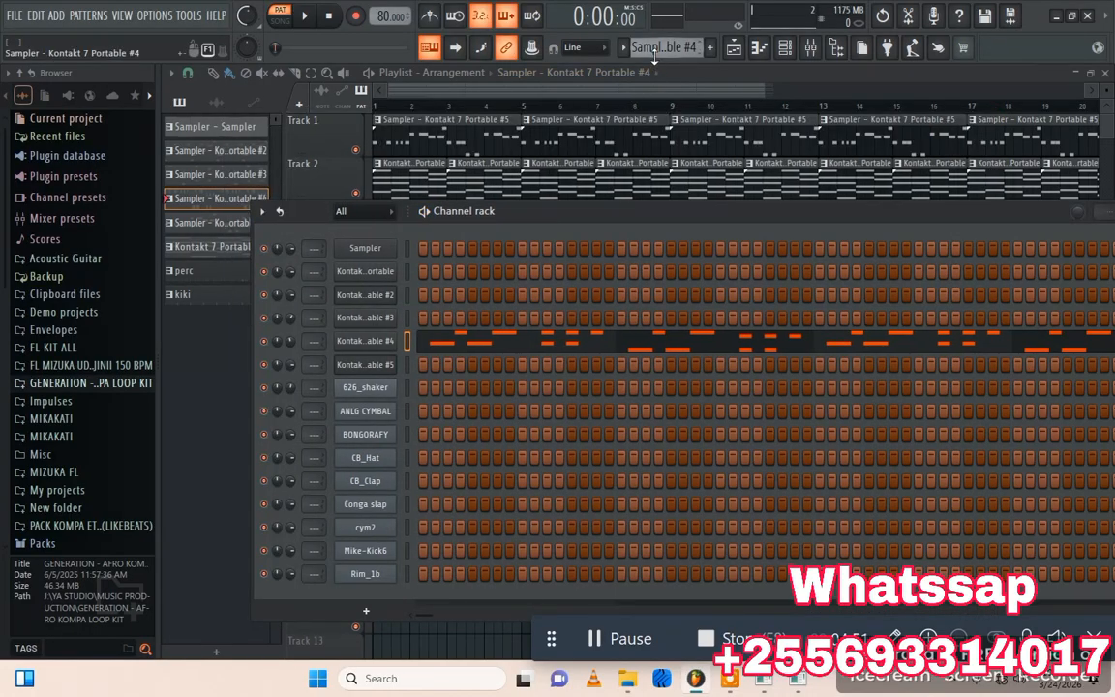
scroll(655, 56, "down", 1)
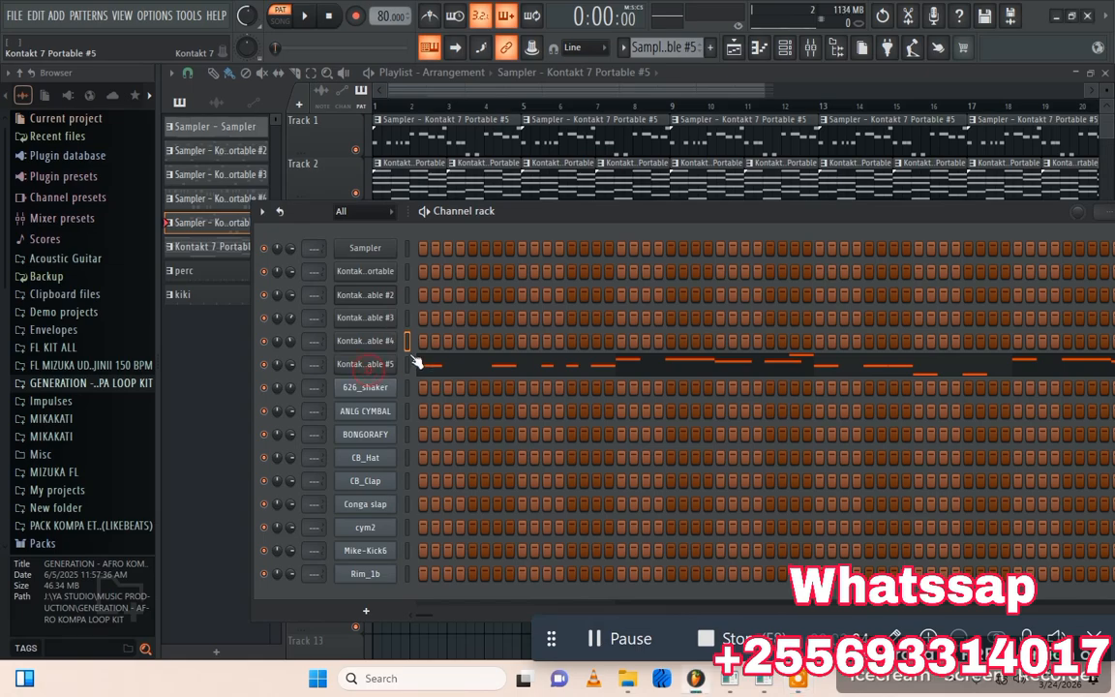
left_click(368, 364)
key("space")
left_click_drag(540, 169, 470, 118)
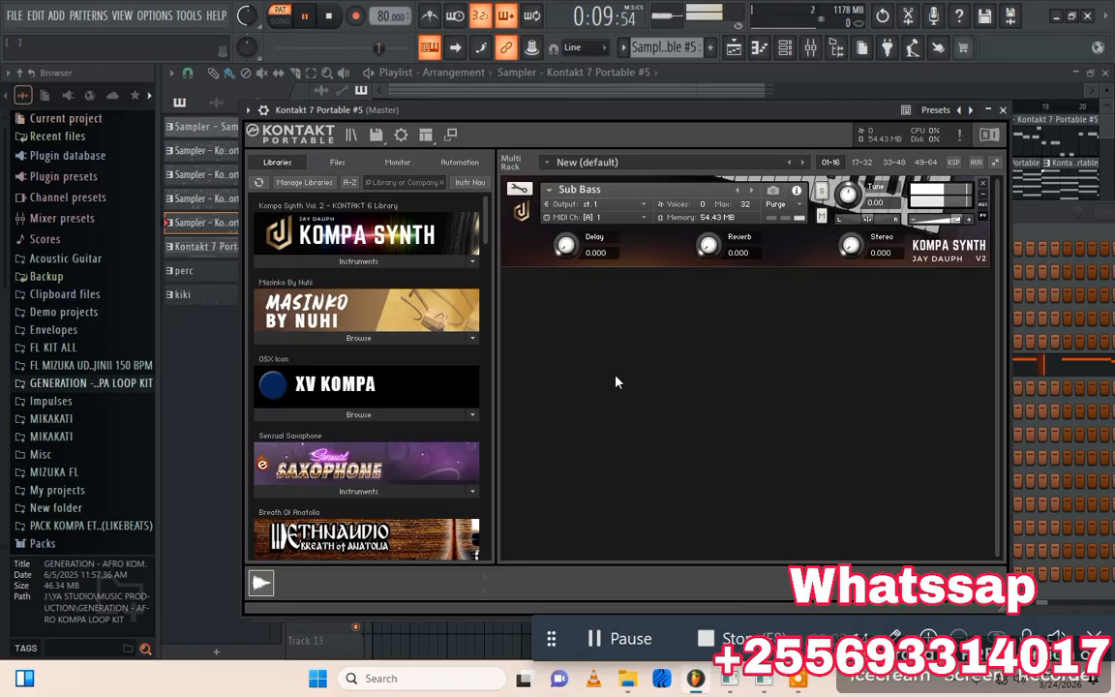
key("space")
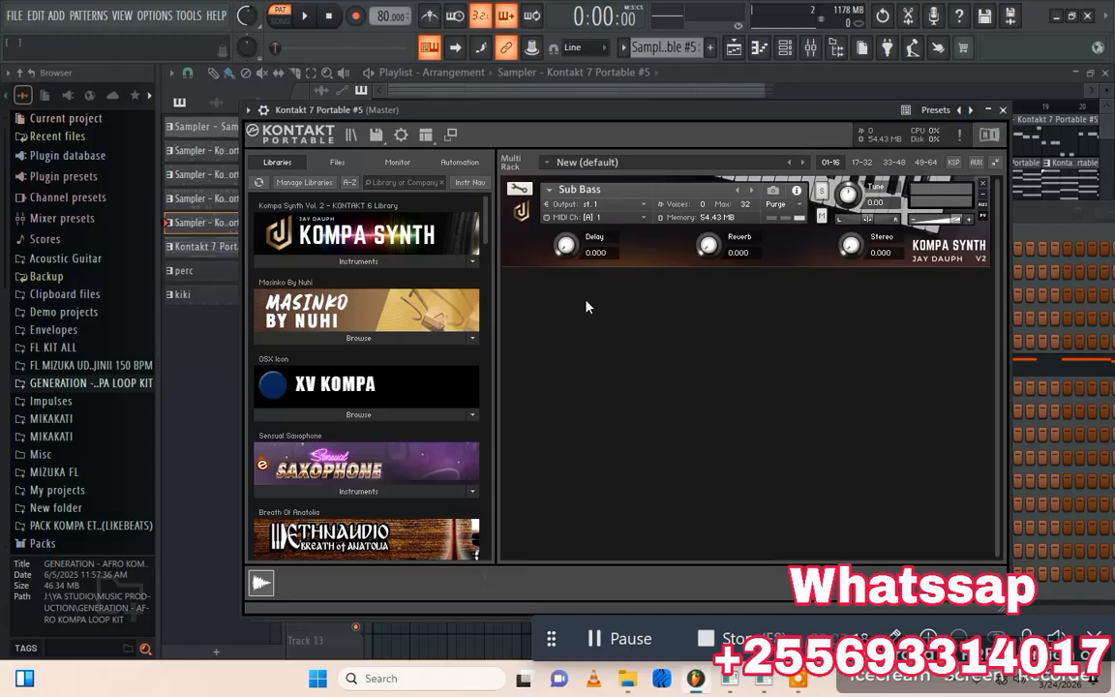
Close the Sub Bass instrument, select the perc pattern and play it with all its channels shown in the channel rack.
left_click(1004, 111)
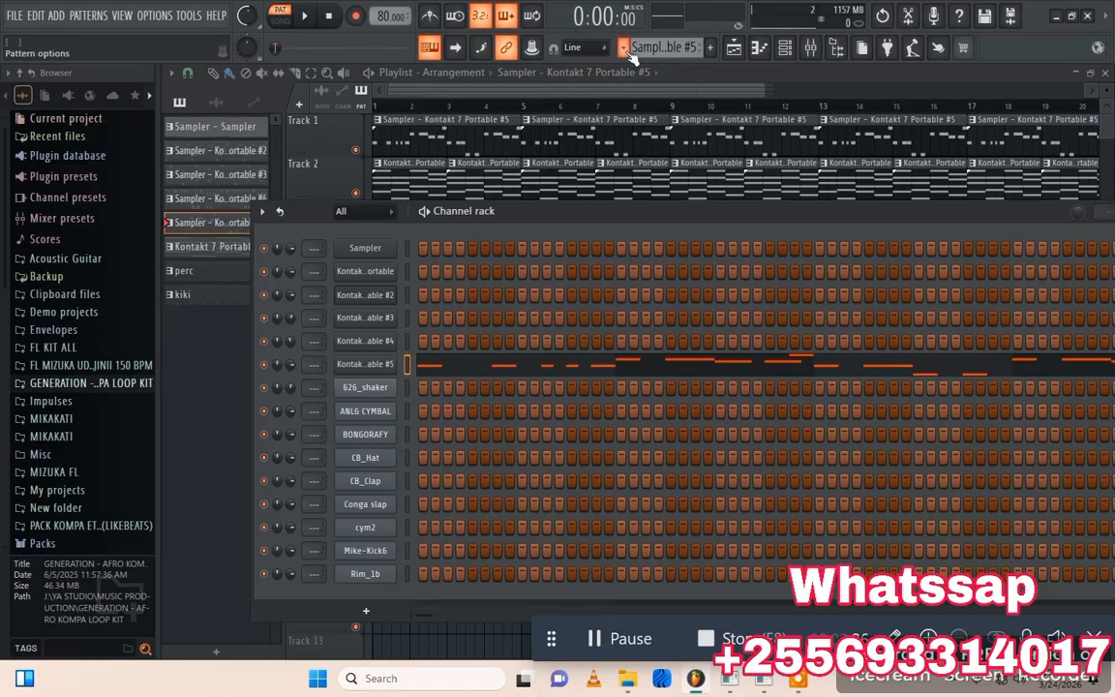
scroll(644, 49, "down", 1)
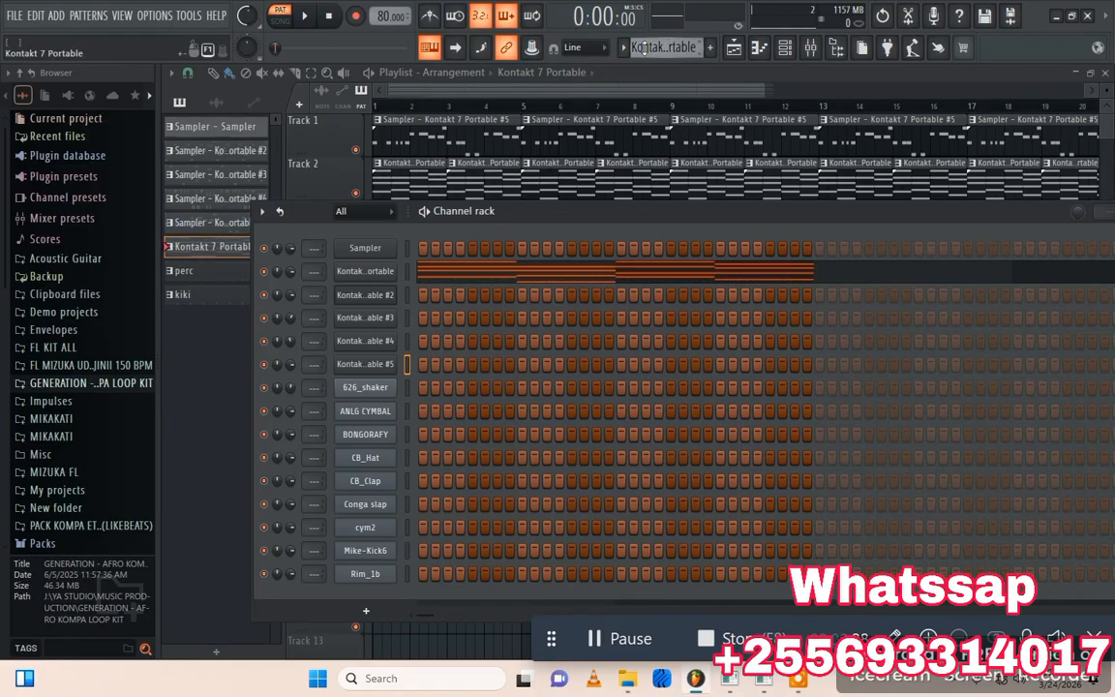
scroll(643, 49, "down", 1)
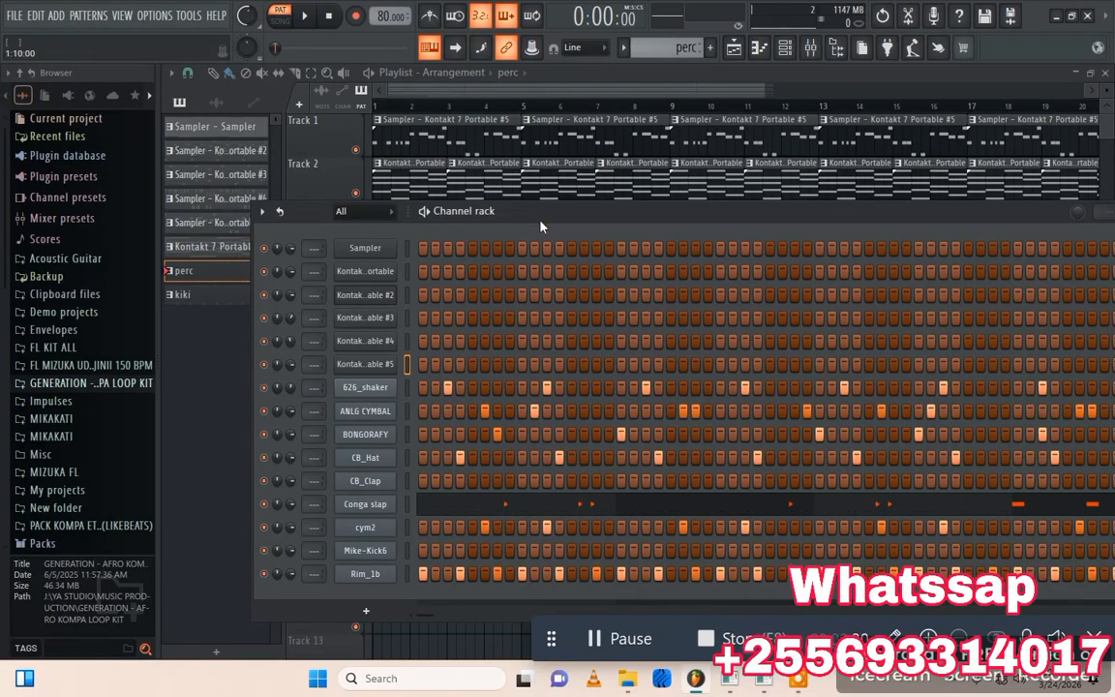
left_click_drag(485, 211, 434, 101)
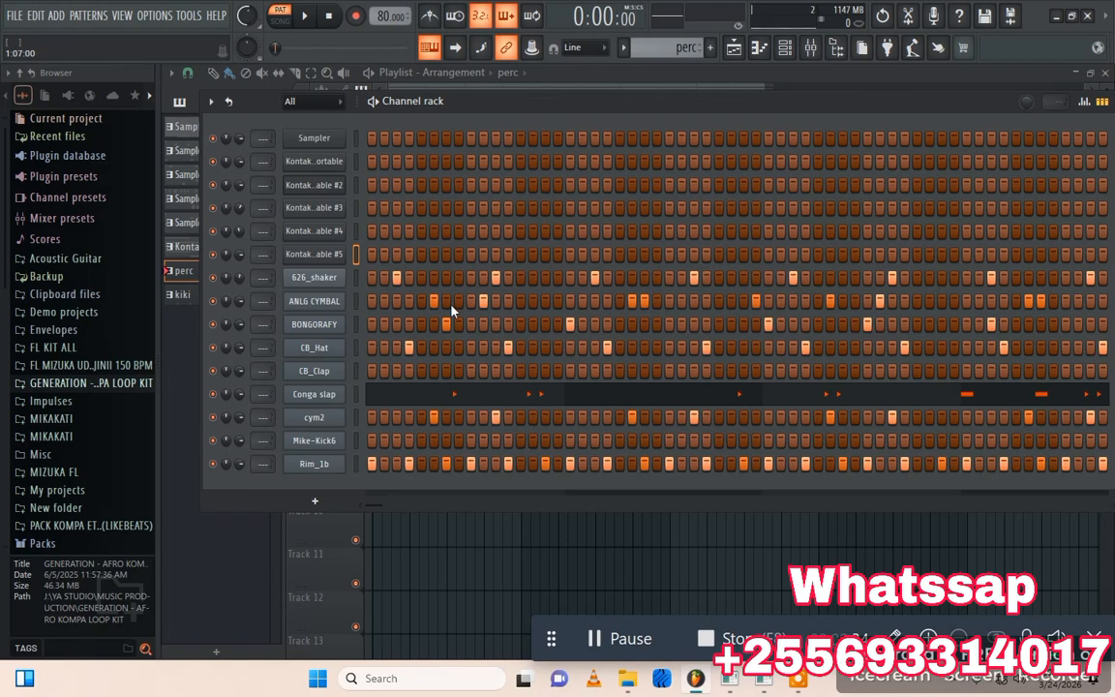
key("space")
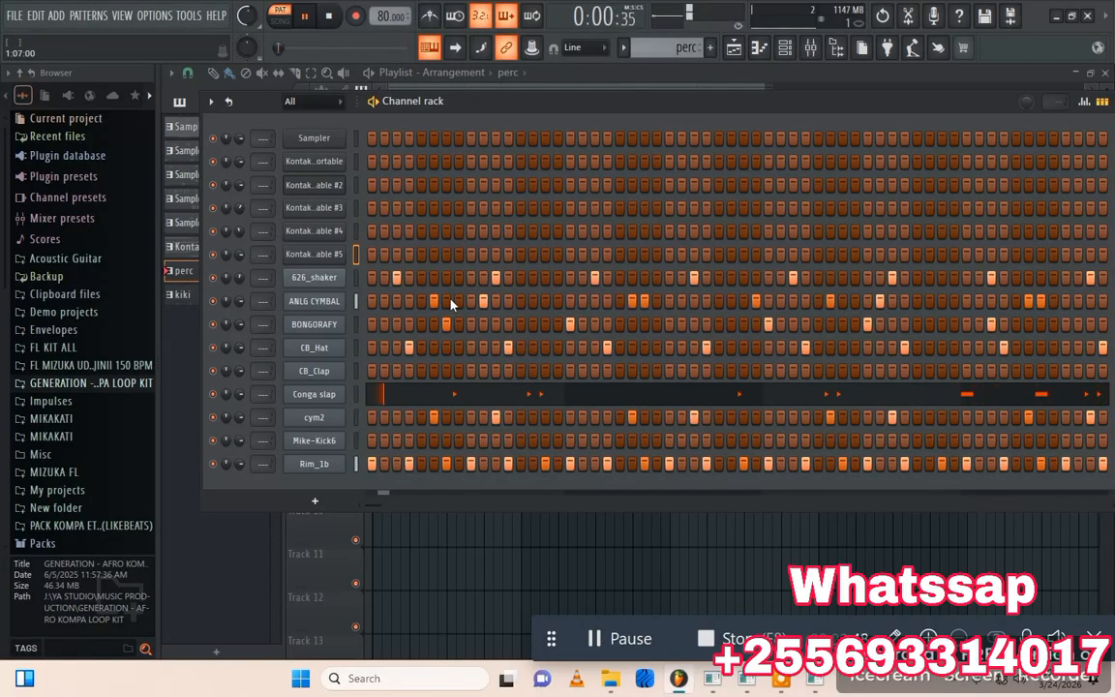
key("space")
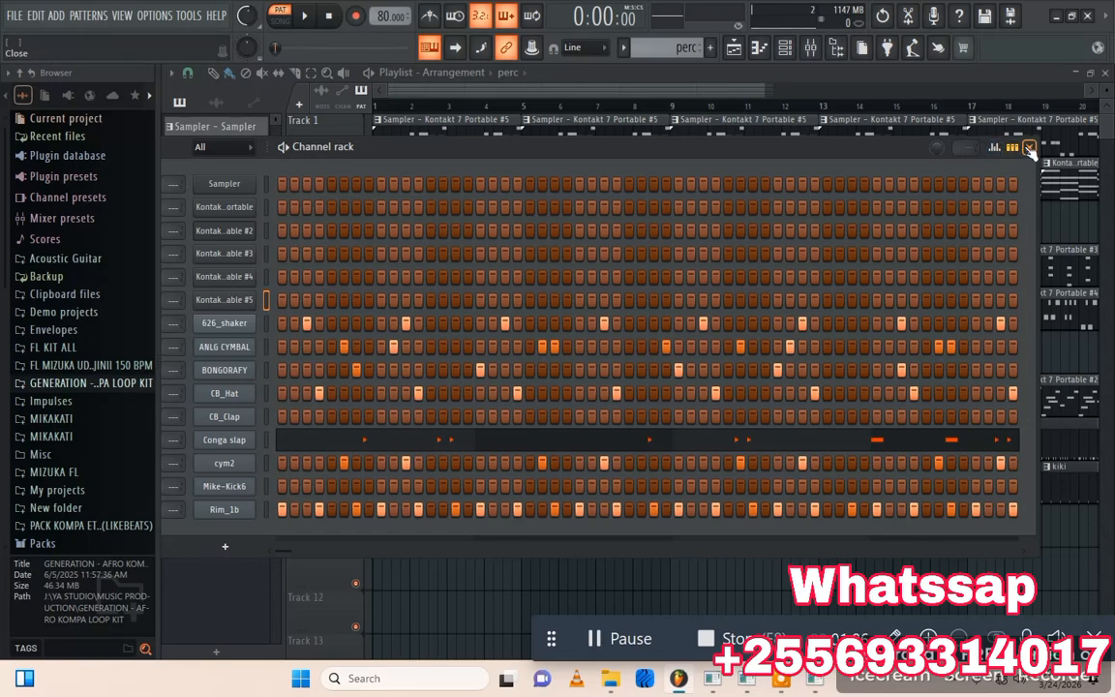
Close the channel rack, select the kiki pattern beside the playlist and play it briefly.
left_click(1012, 143)
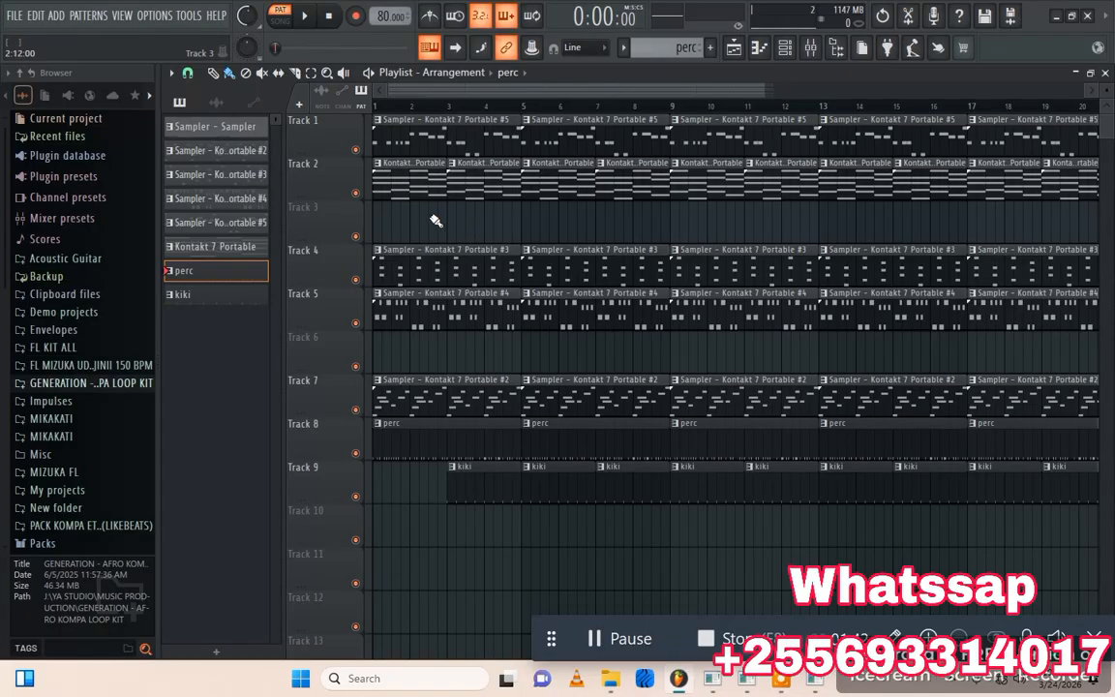
left_click(215, 298)
key("space")
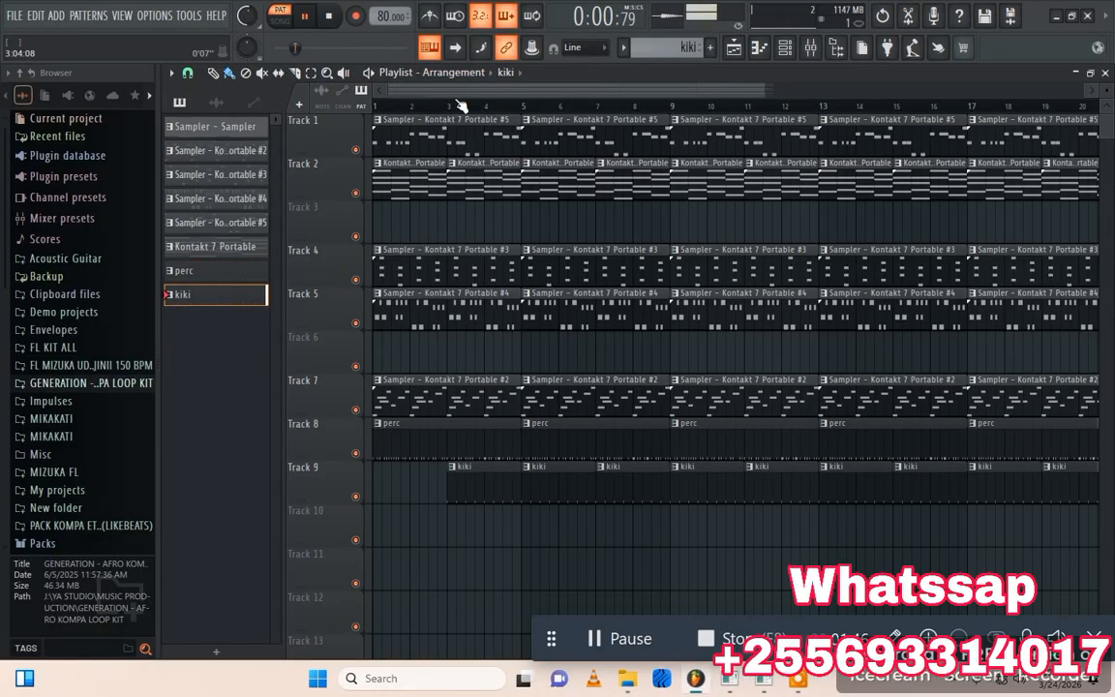
key("space")
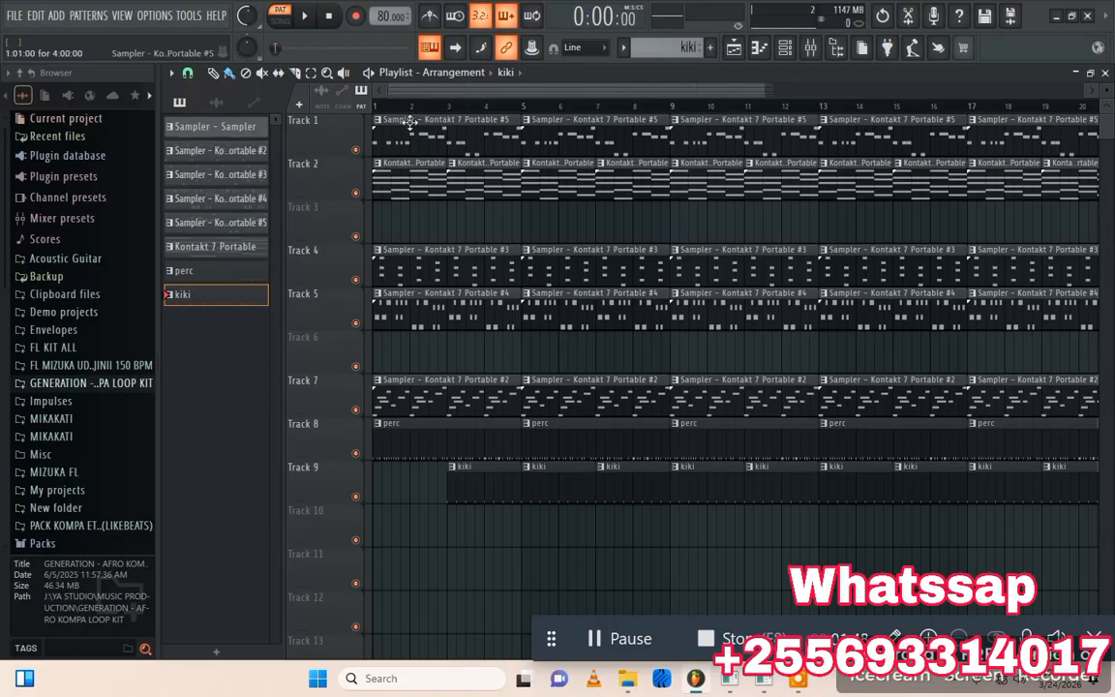
Play the whole arrangement from the start in song mode and close the playlist.
key("l")
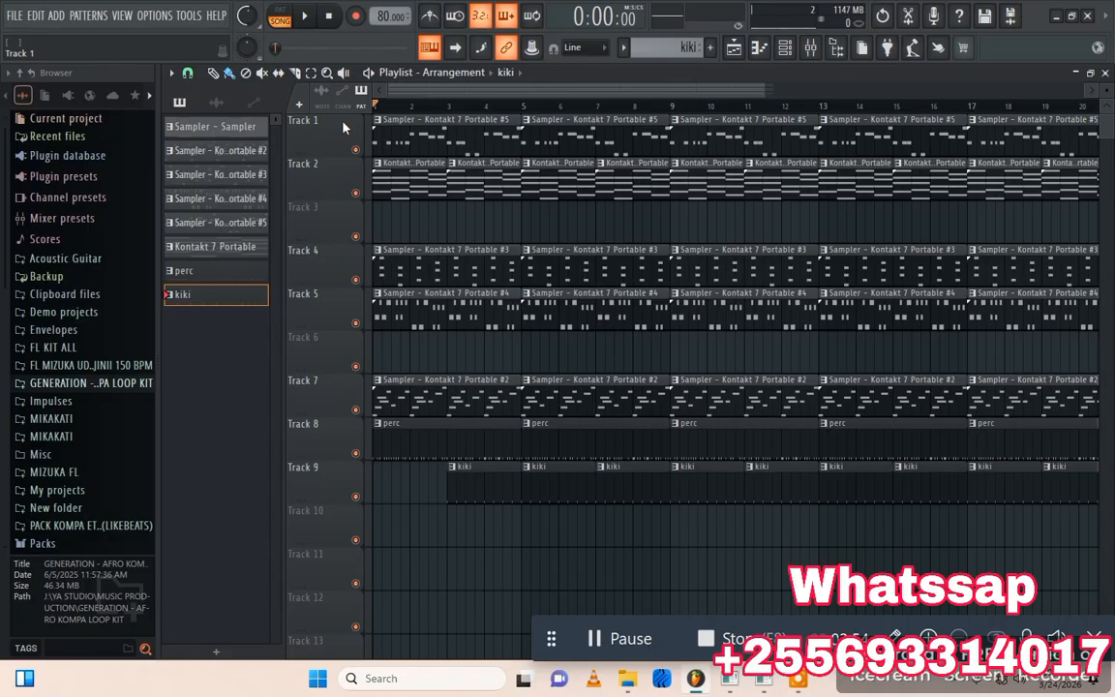
key("space")
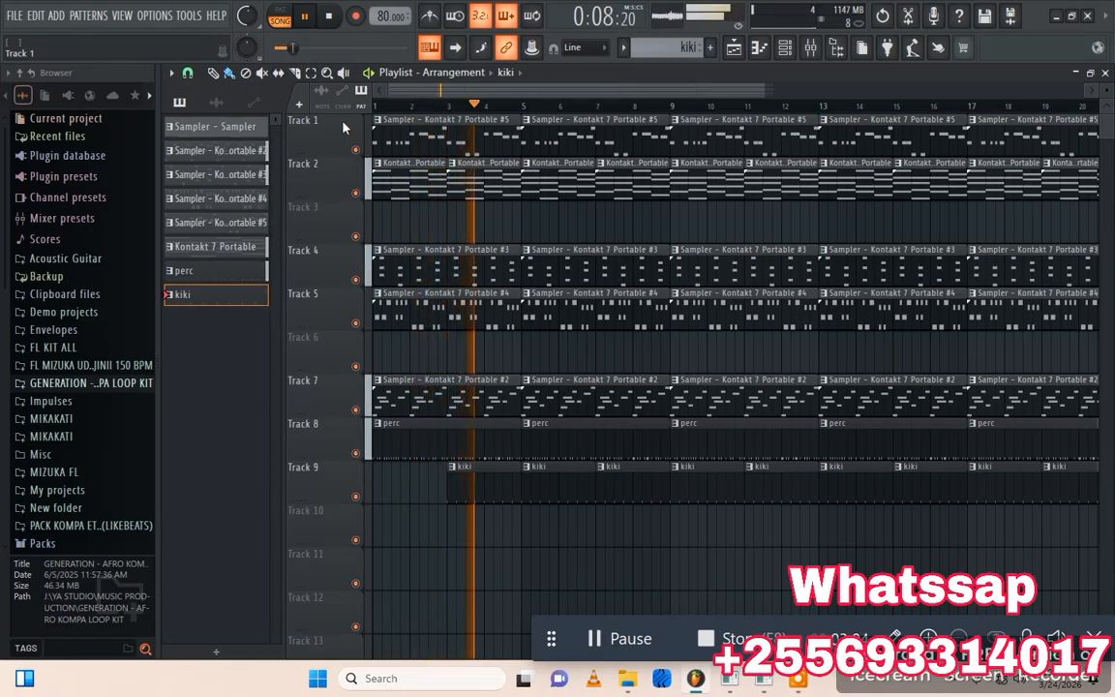
left_click(1104, 74)
left_click(1106, 74)
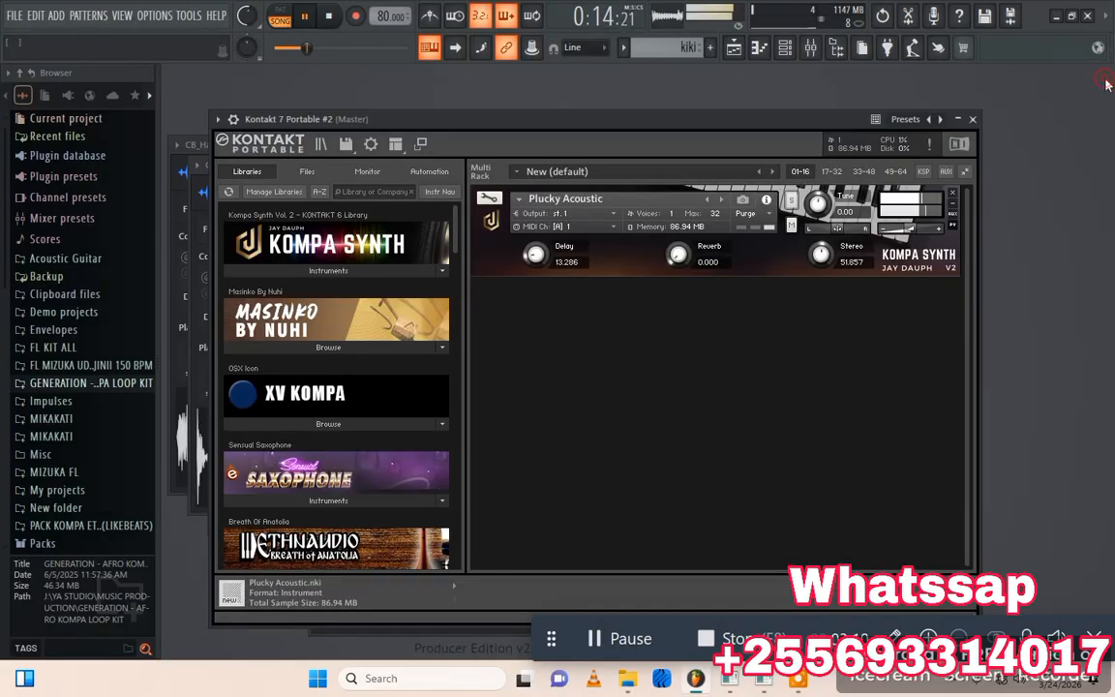
Move the Kontakt 7 Portable #2 window aside and close the CB_Hat, cym2, Conga slap and CB_Clap sampler windows.
left_click_drag(523, 123, 656, 88)
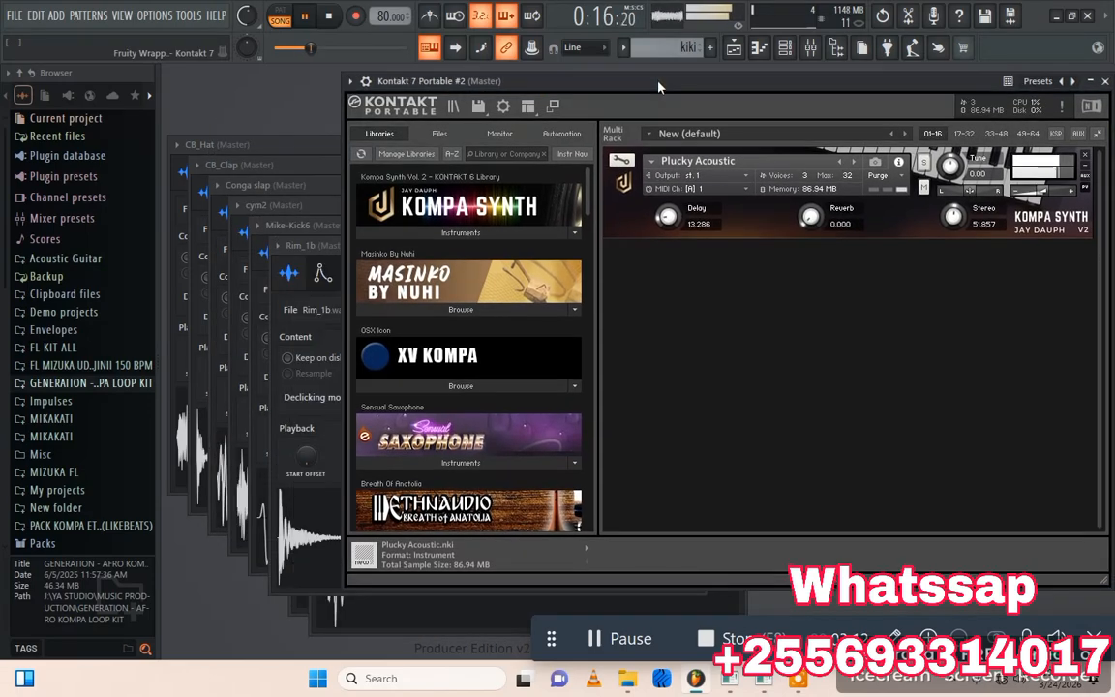
left_click(238, 147)
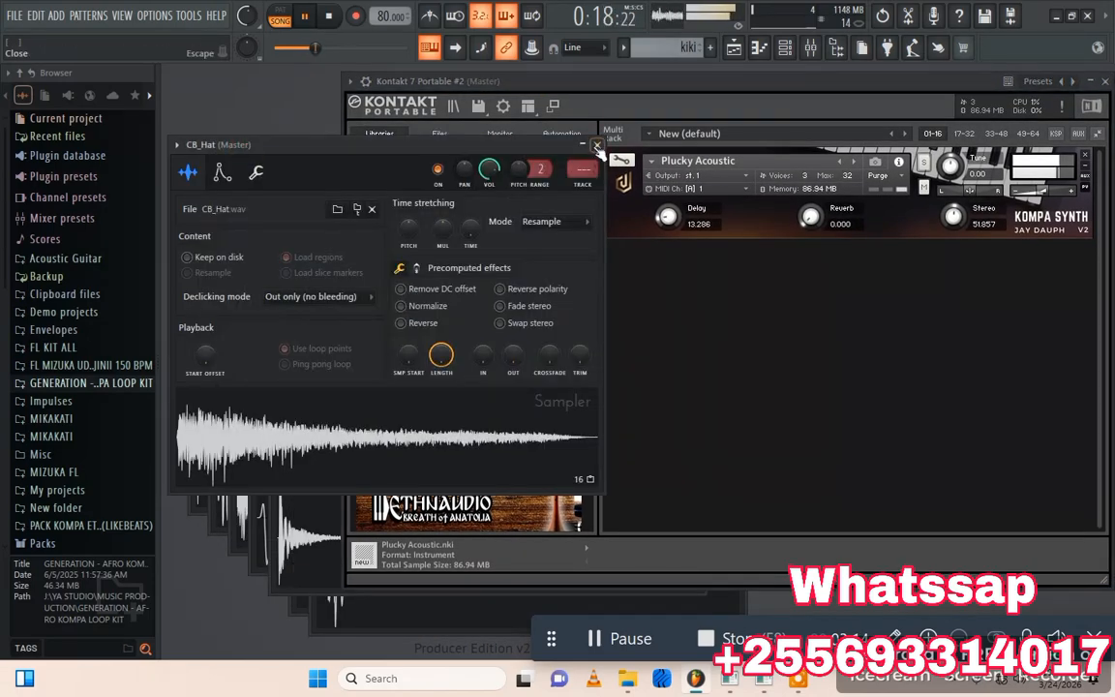
left_click(747, 94)
left_click_drag(925, 96, 758, 327)
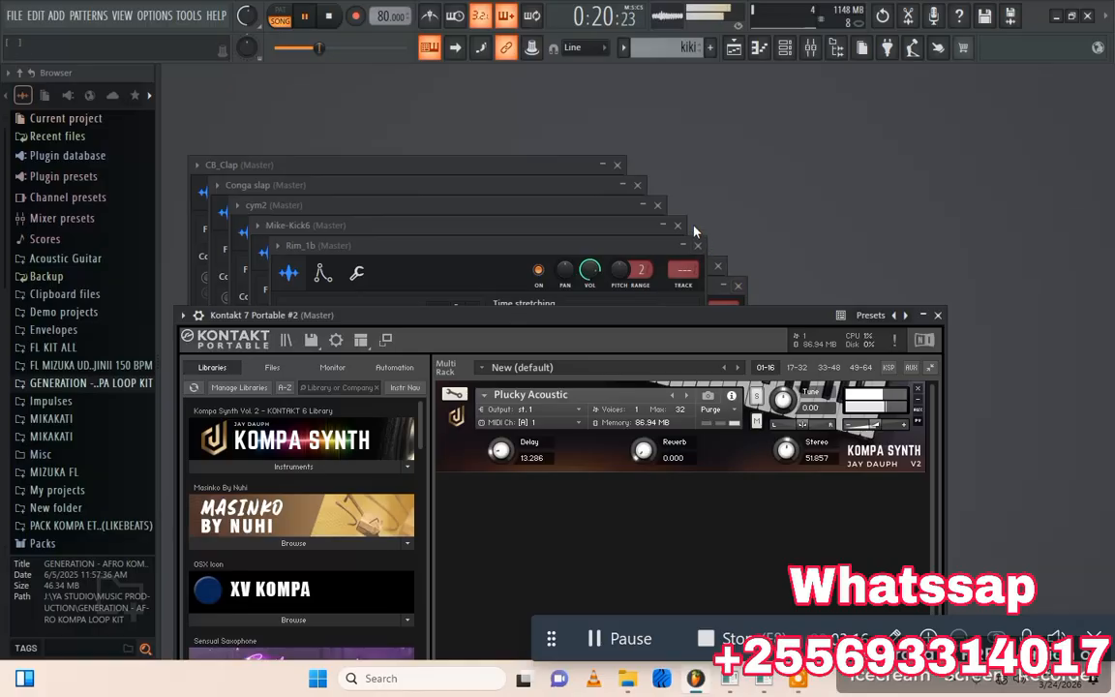
left_click(657, 204)
left_click(637, 184)
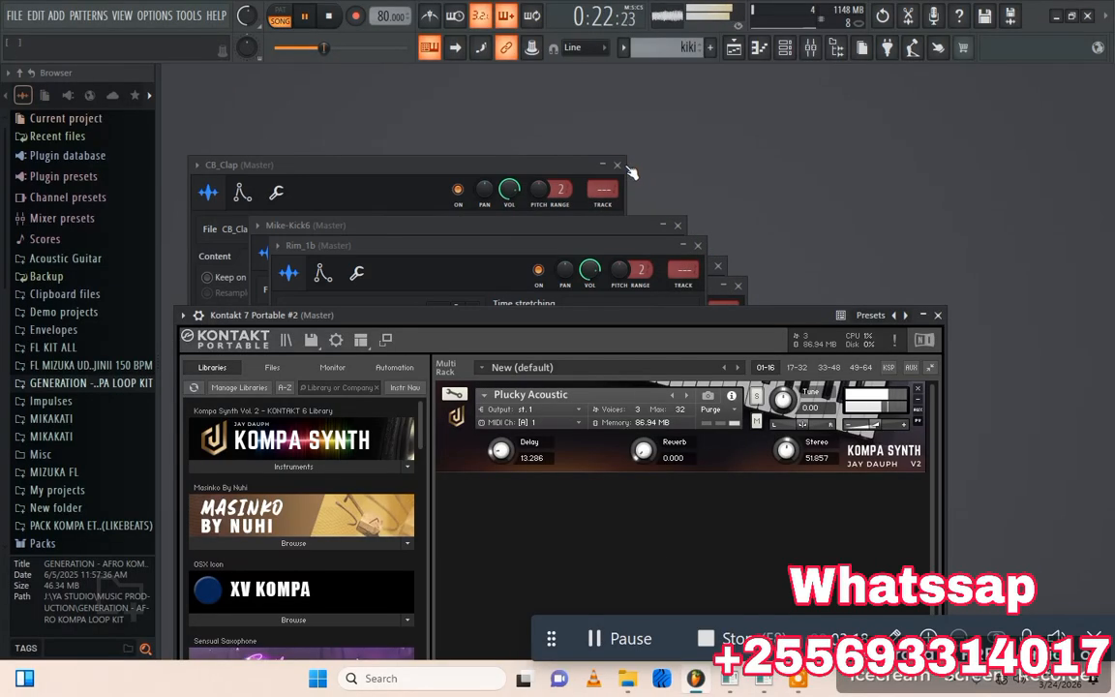
left_click(617, 164)
Close the remaining sampler windows, including Mike-Kick6, Rim_1b and BONGORAFY, bring the Kontakt window back up and stop playback.
left_click(695, 246)
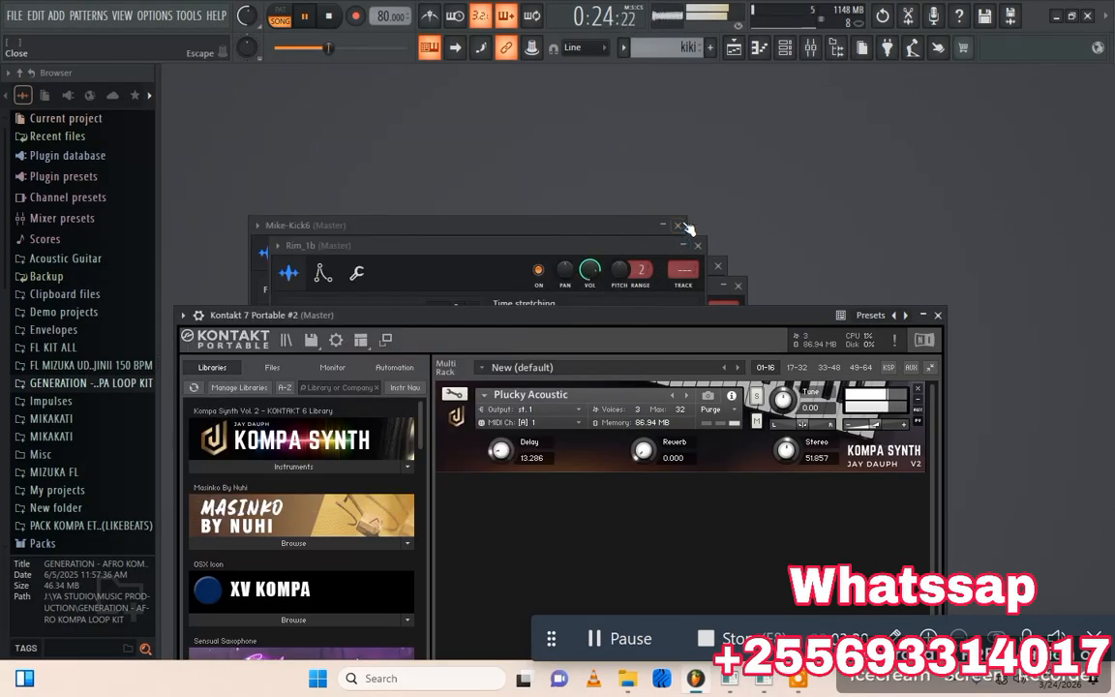
left_click(678, 224)
left_click(697, 245)
left_click(718, 265)
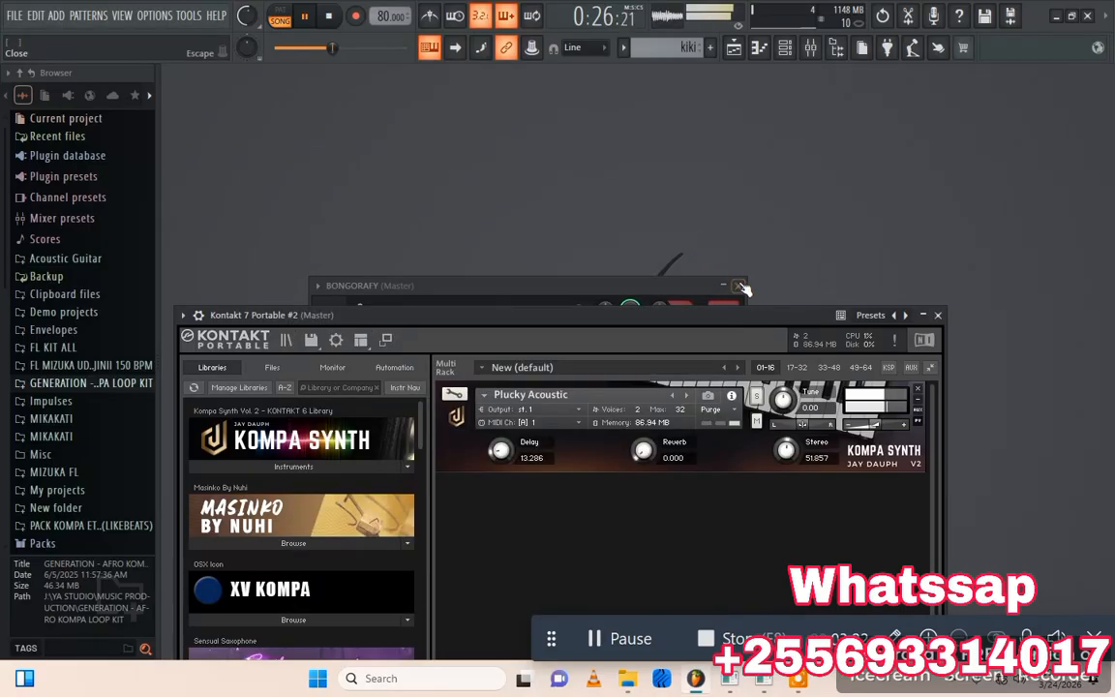
left_click(737, 285)
left_click_drag(714, 316, 792, 108)
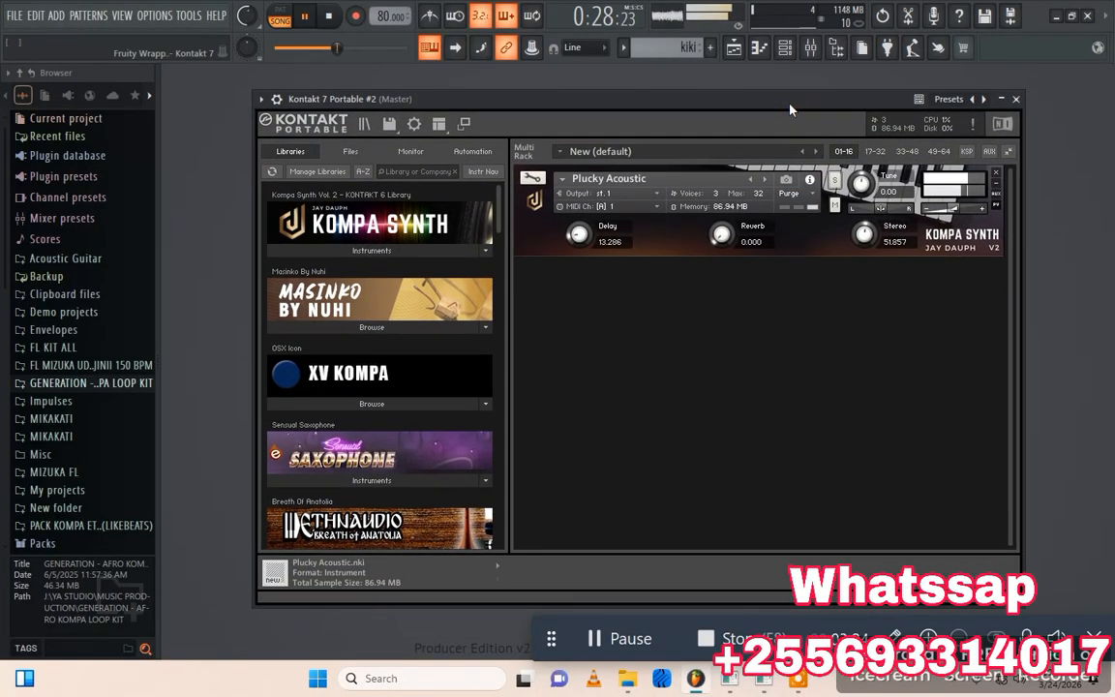
key("space")
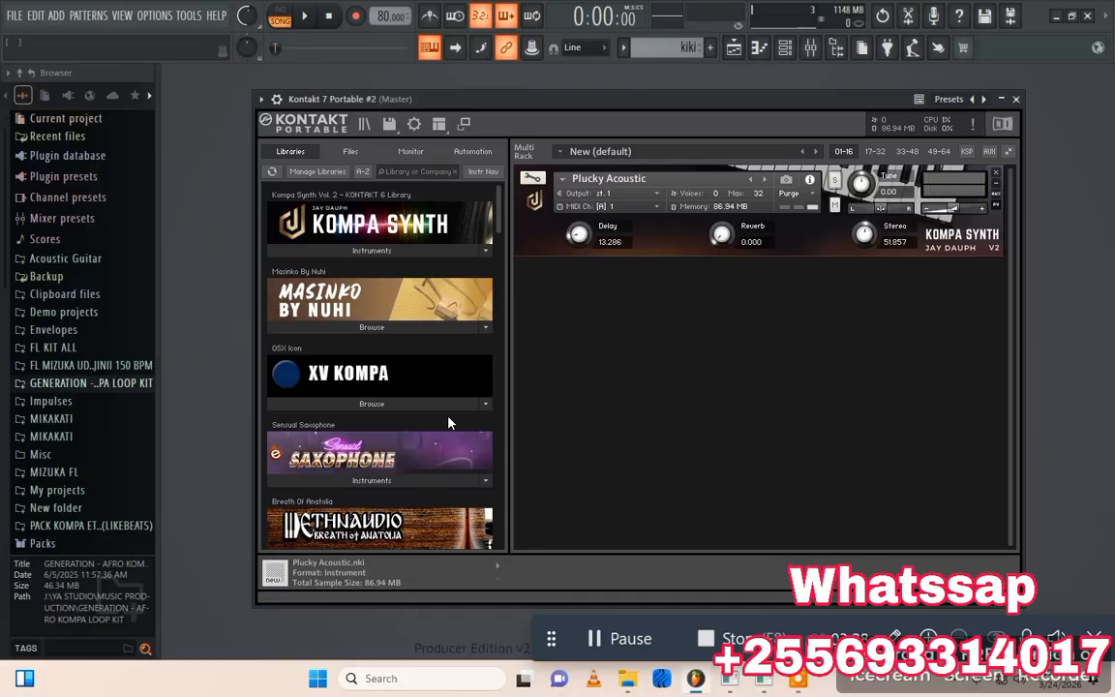
Show the playlist and channel rack, select the pattern Sampler - Kontakt 7 Portable #2 and open its Plucky Acoustic instrument over them.
left_click(738, 48)
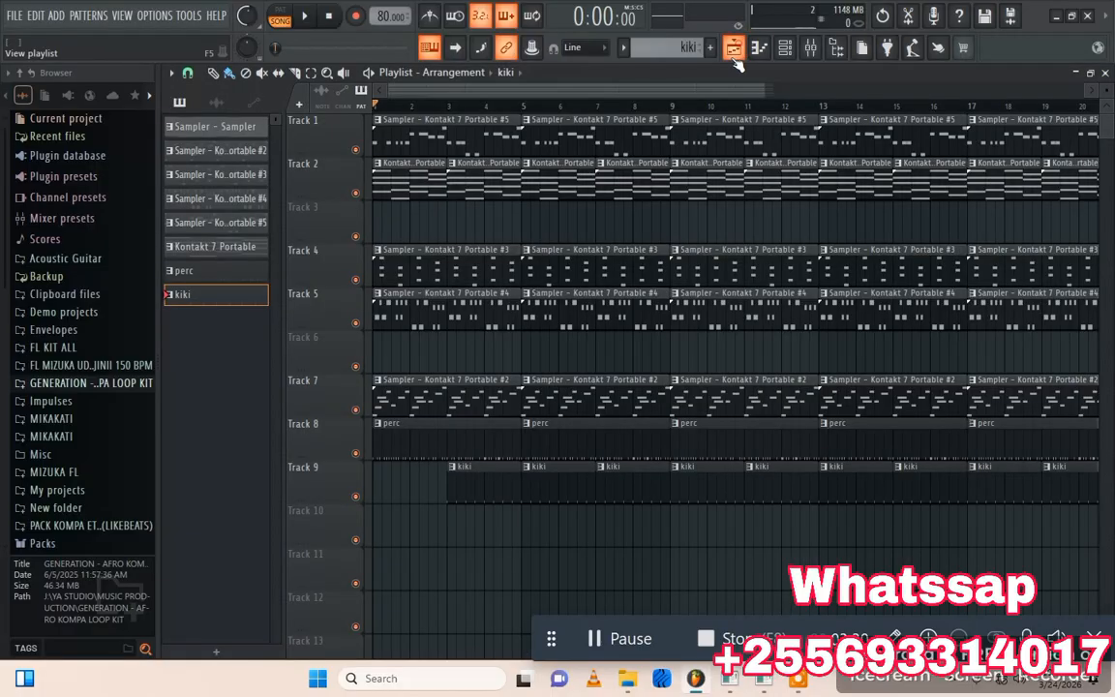
left_click(784, 47)
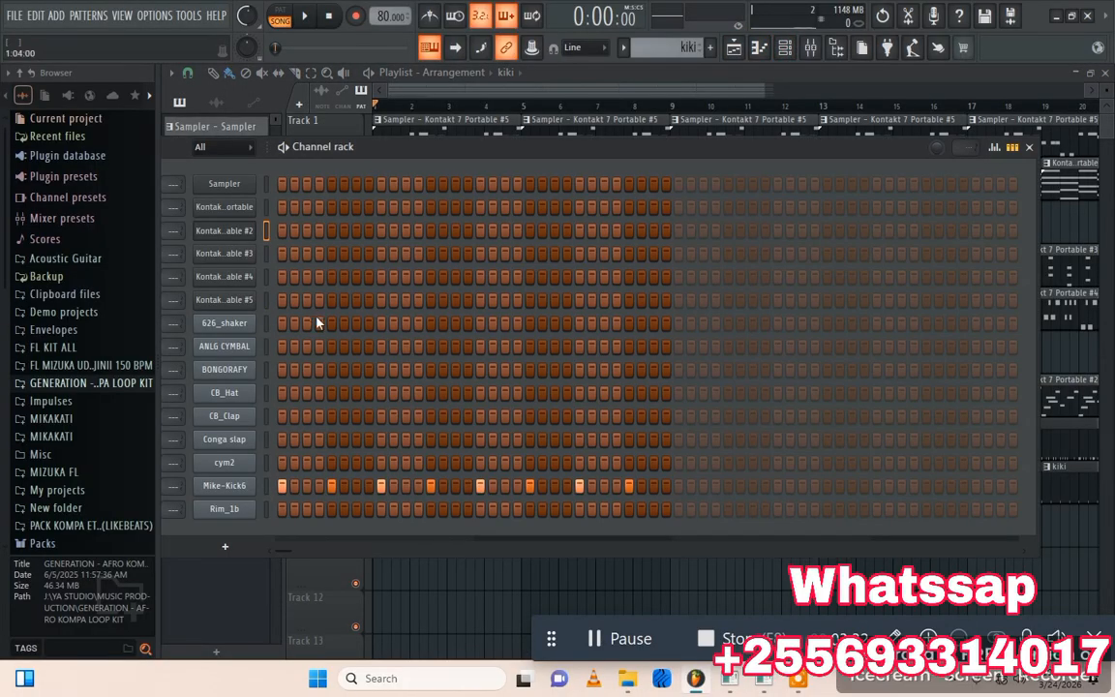
scroll(657, 44, "down", 3)
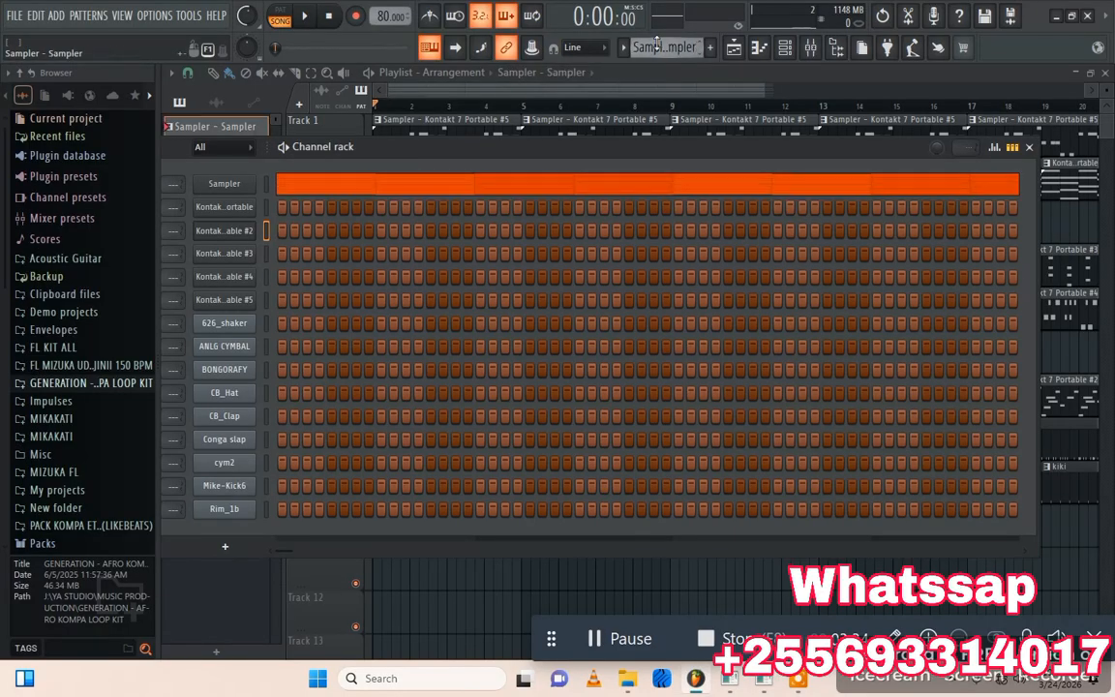
scroll(656, 43, "up", 1)
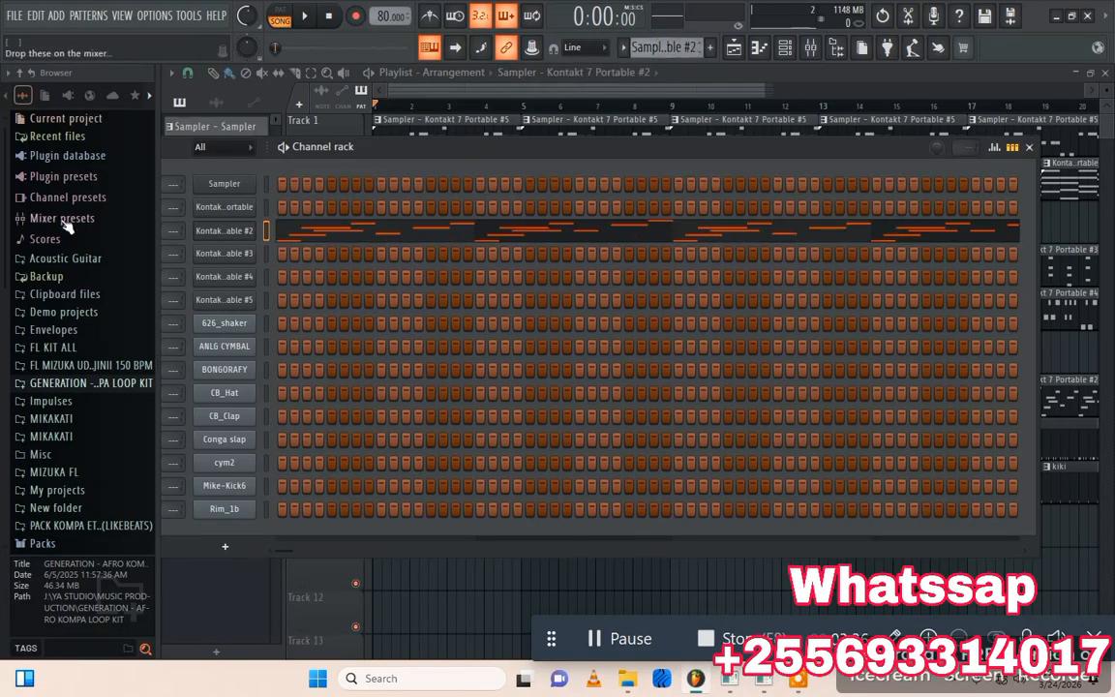
left_click(242, 232)
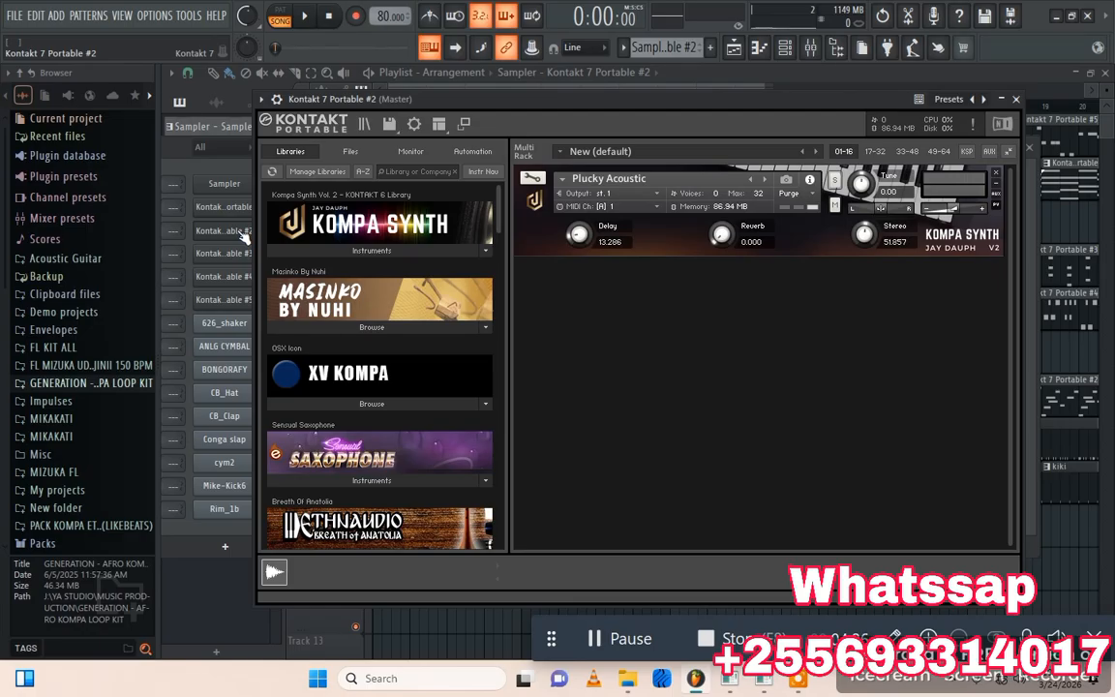
left_click_drag(419, 99, 434, 142)
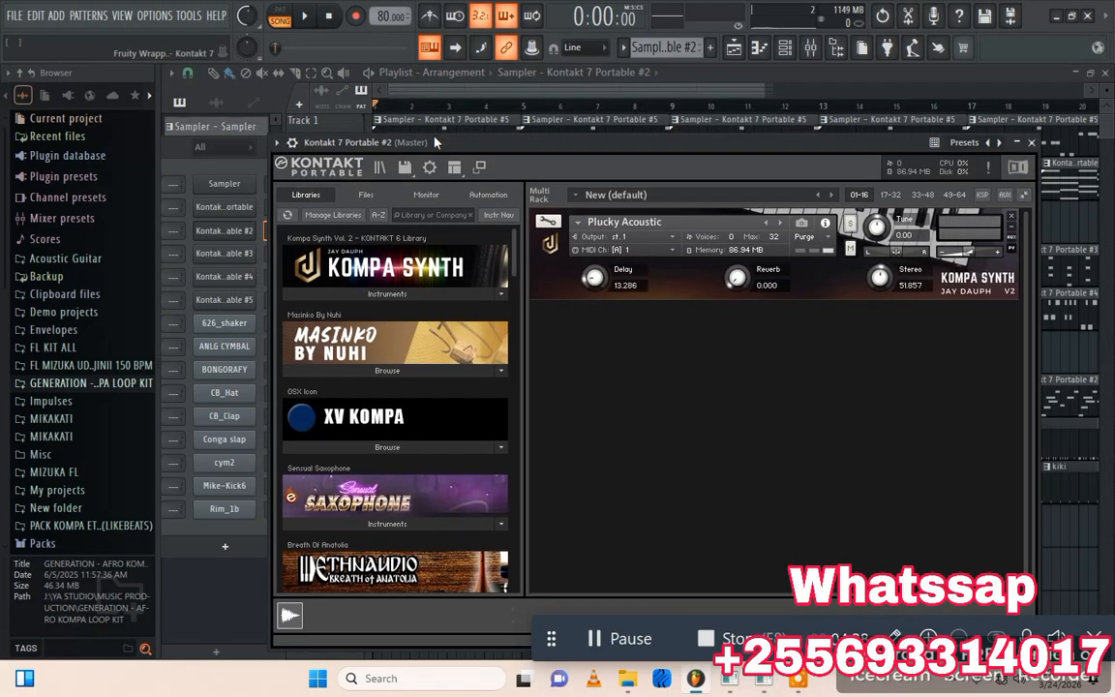